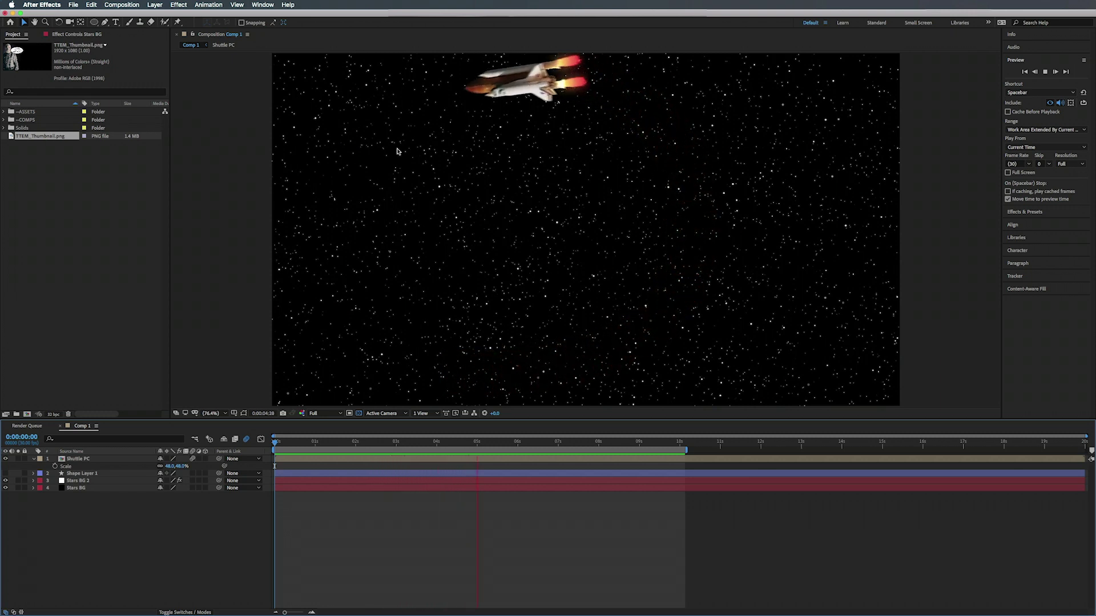
Step: Make Shape Layer 1 visible to reveal the dotted looping flight path over the starfield
{"action": "left_click", "coordinate": [6, 474]}
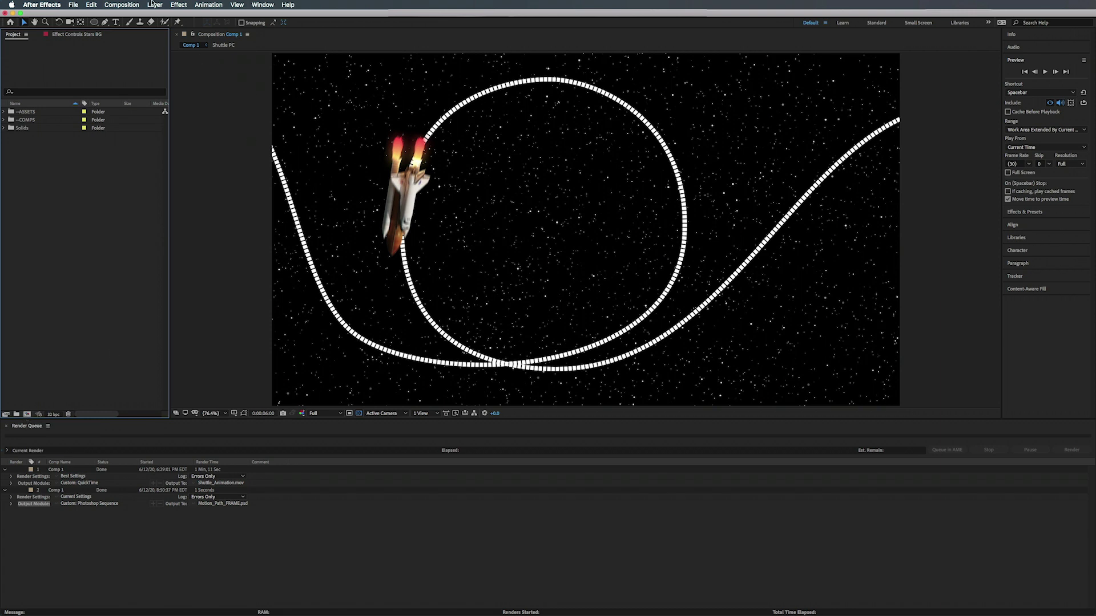
Step: Create a 1920×1080, 30 fps composition named --MAIN with a duration of 0:00:10:00
{"action": "left_click", "coordinate": [122, 5]}
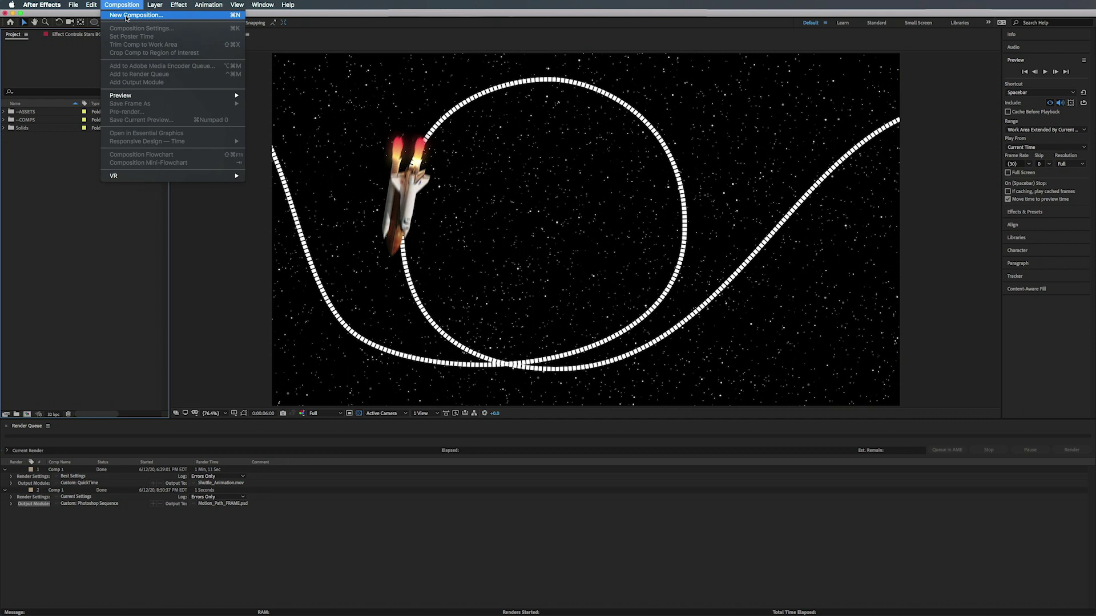
{"action": "left_click", "coordinate": [128, 19]}
{"action": "key", "text": "BackSpace"}
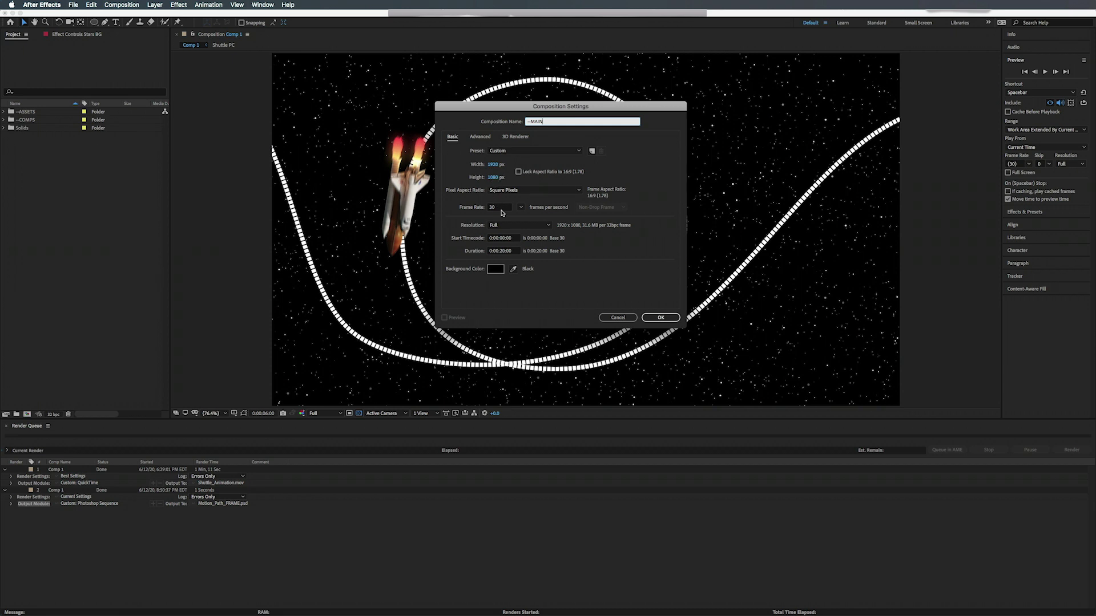
{"action": "left_click", "coordinate": [504, 251]}
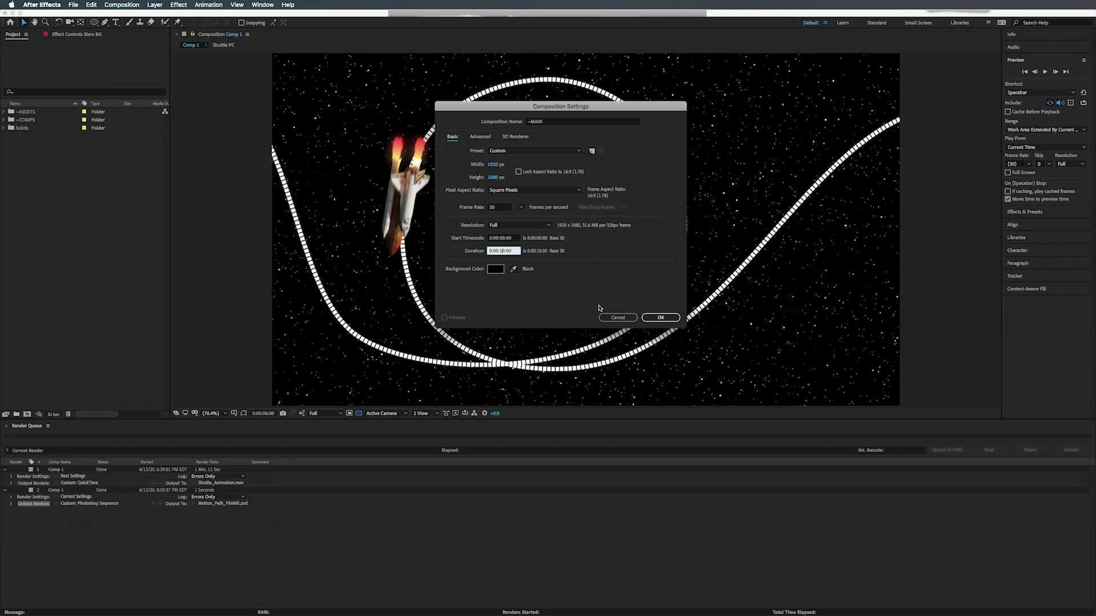
{"action": "left_click", "coordinate": [661, 318]}
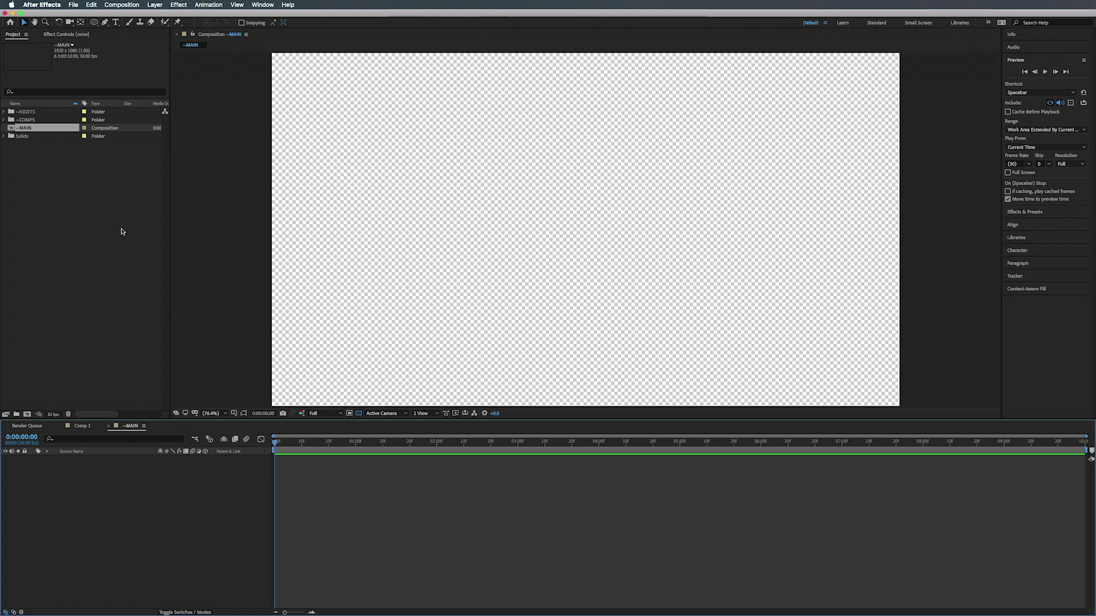
Step: Add a comp-size black solid named BG, duplicate it, and open the copy's Solid Settings
{"action": "right_click", "coordinate": [82, 481]}
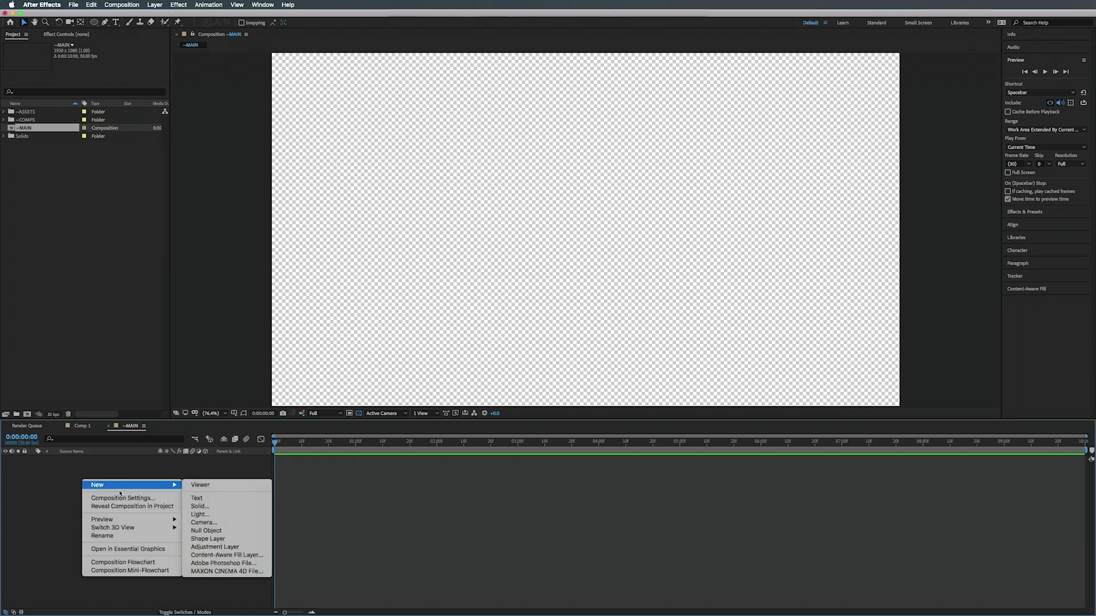
{"action": "mouse_move", "coordinate": [173, 486]}
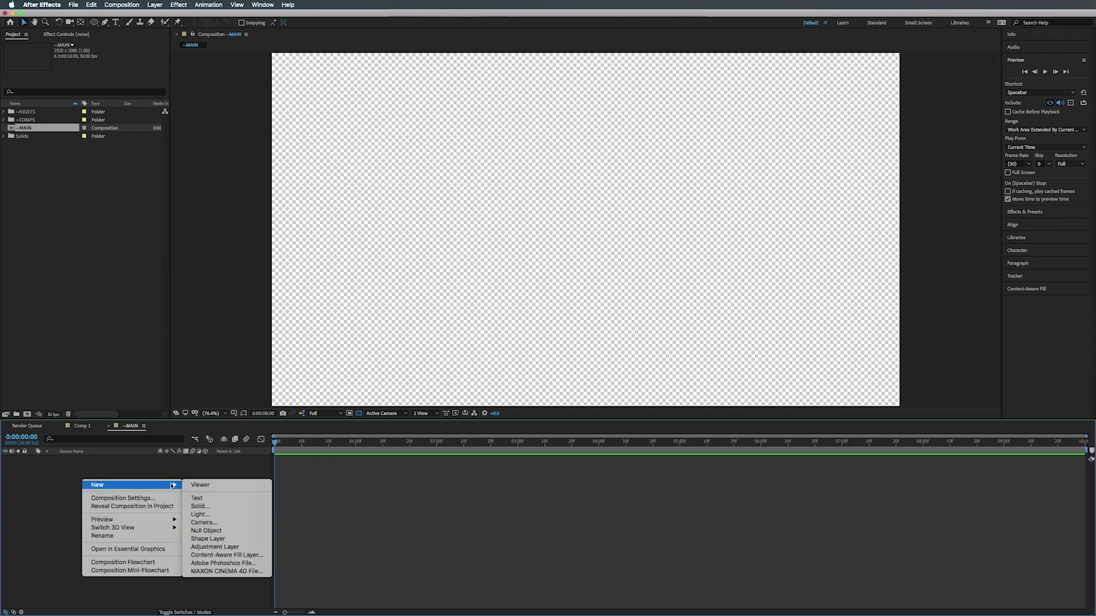
{"action": "left_click", "coordinate": [215, 510]}
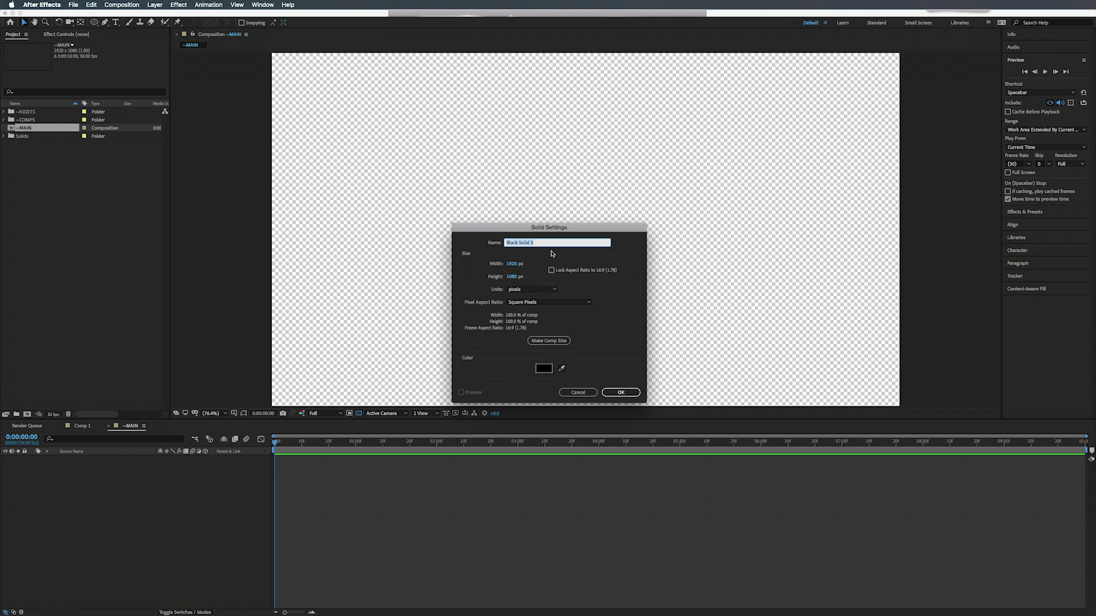
{"action": "type", "text": "BG"}
{"action": "left_click", "coordinate": [549, 342]}
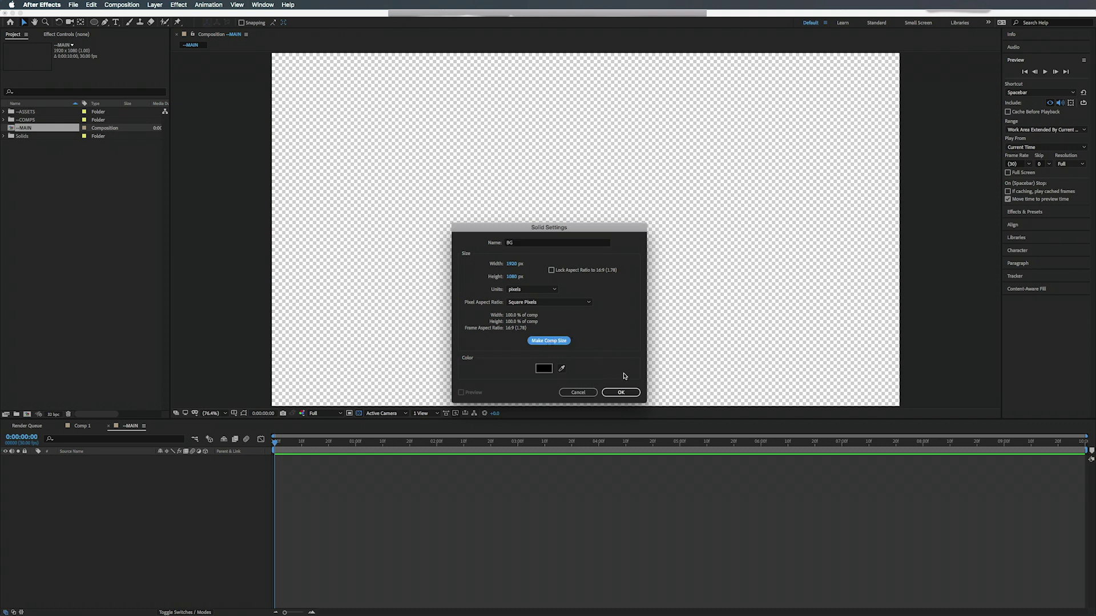
{"action": "left_click", "coordinate": [626, 394]}
{"action": "left_click", "coordinate": [620, 393]}
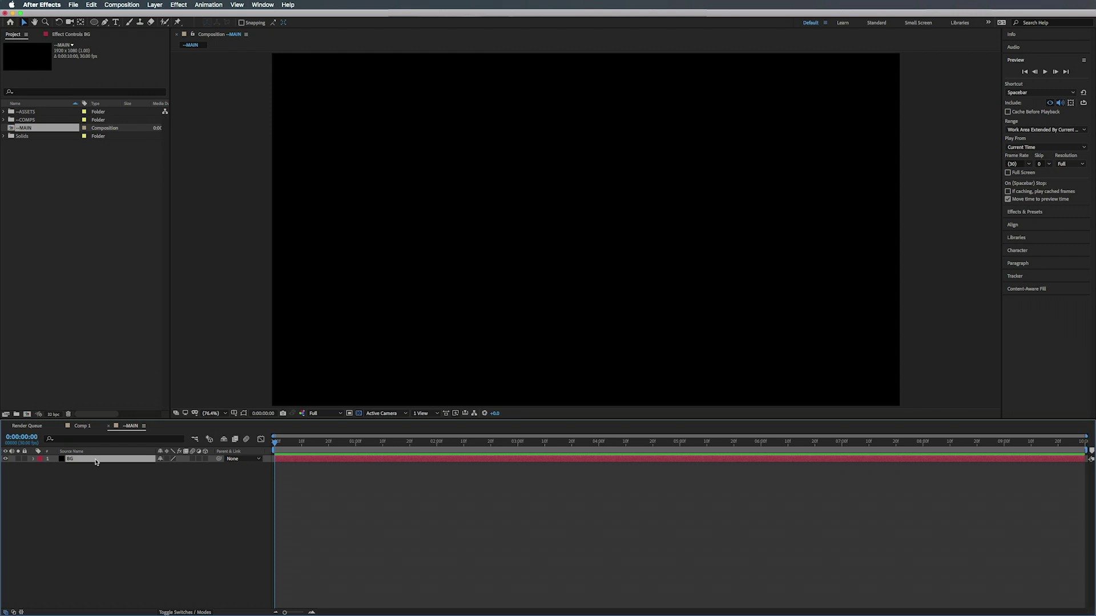
{"action": "key", "text": "super+d"}
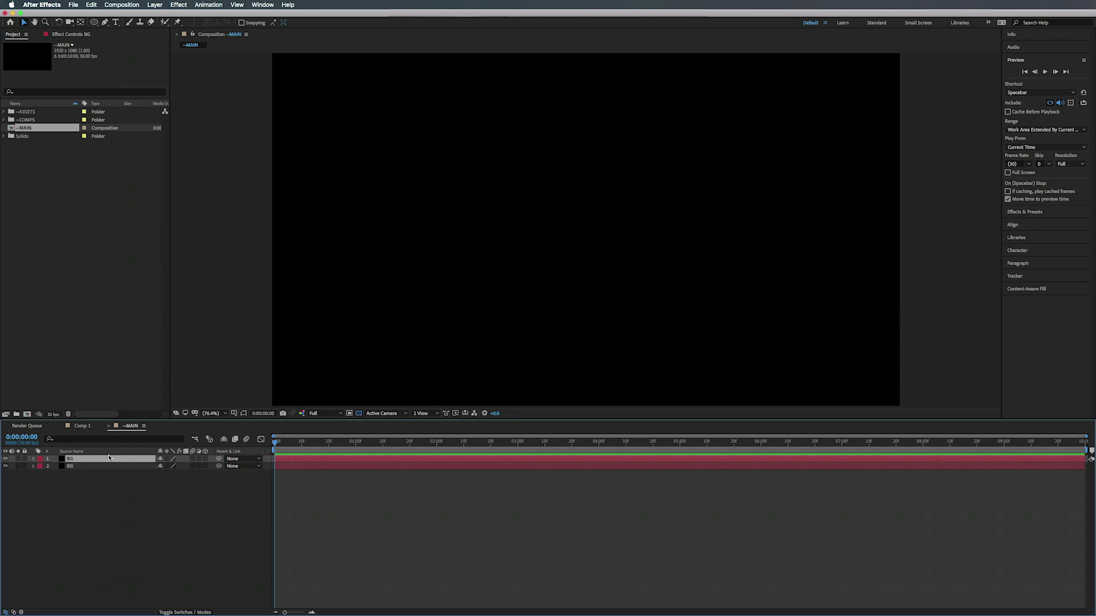
{"action": "key", "text": "super+shift+y"}
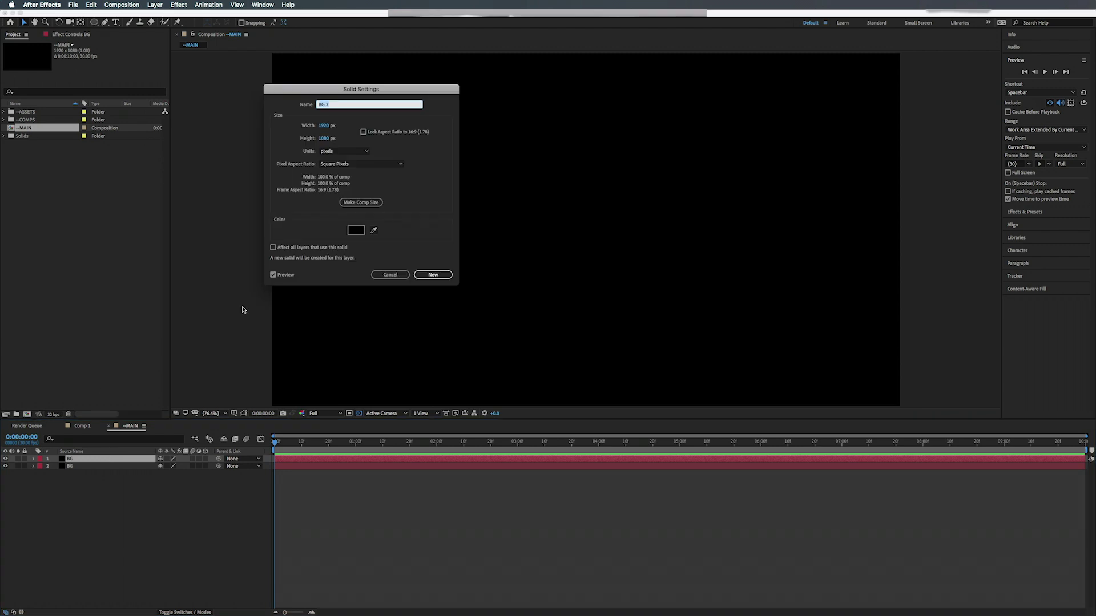
Step: Change the duplicated solid's colour to white by raising brightness to 100%
{"action": "left_click", "coordinate": [356, 230]}
{"action": "left_click", "coordinate": [318, 98]}
{"action": "left_click_drag", "start_coordinate": [318, 86], "coordinate": [318, 54]}
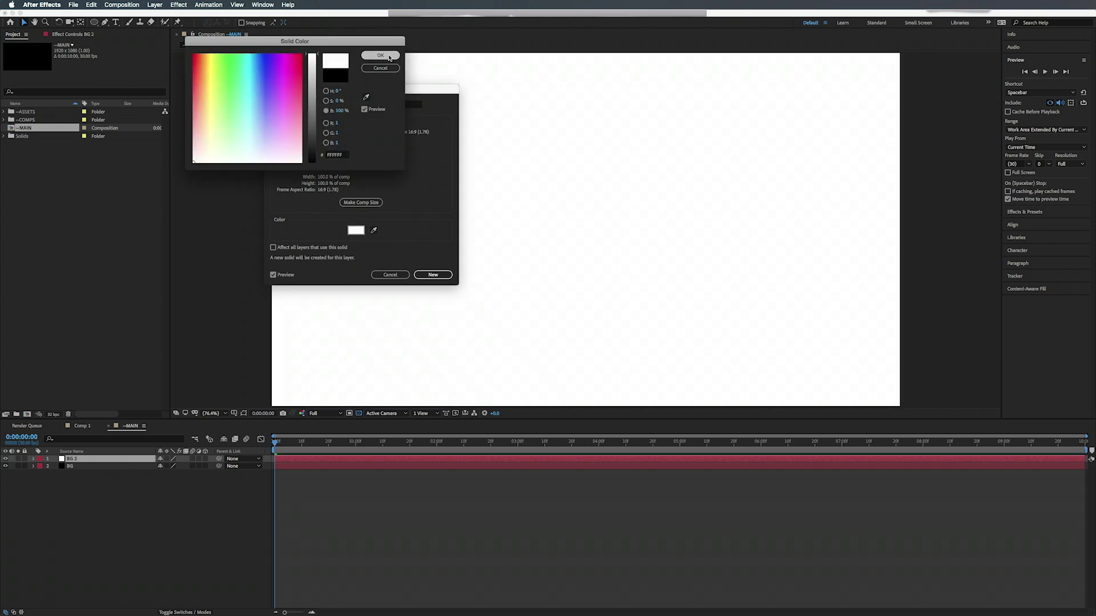
{"action": "left_click", "coordinate": [380, 54]}
{"action": "left_click", "coordinate": [434, 276]}
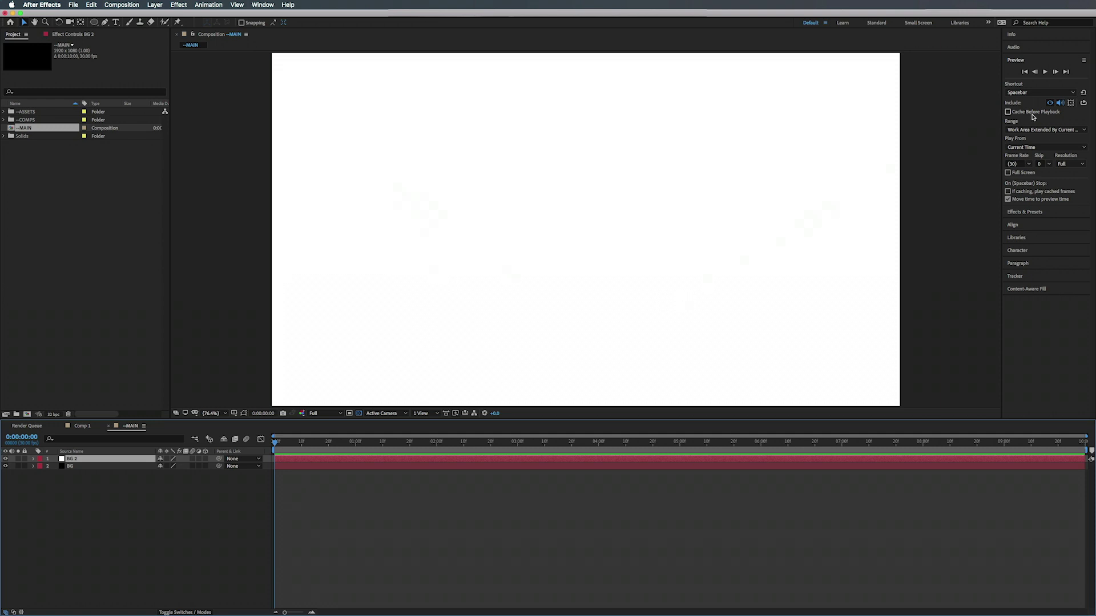
Step: Rename the duplicated solid layer to Stars
{"action": "left_click", "coordinate": [1035, 214]}
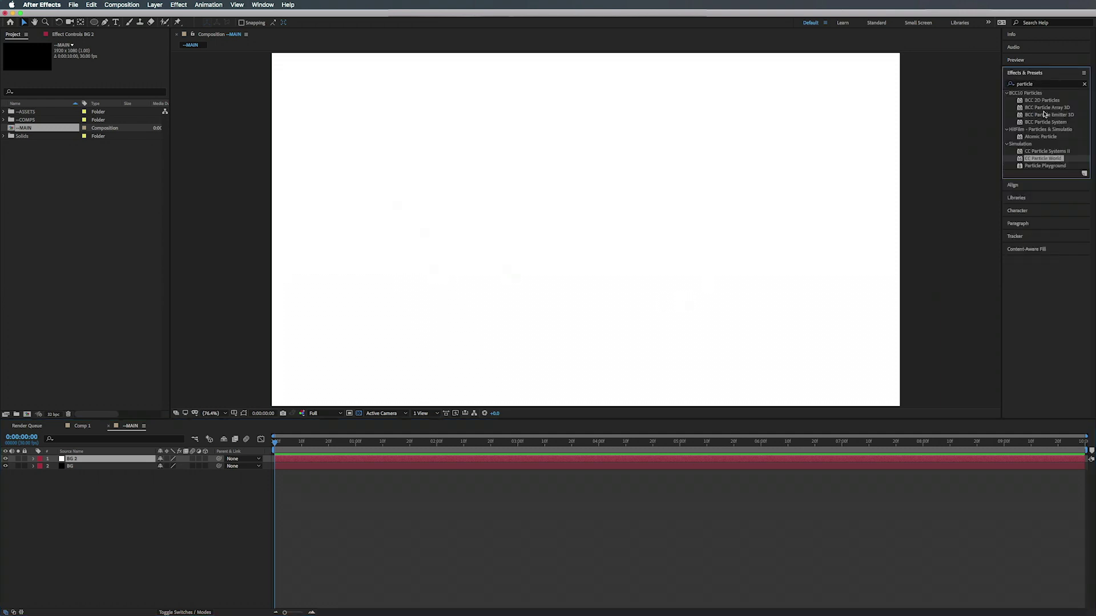
{"action": "left_click", "coordinate": [1039, 85]}
{"action": "double_click", "coordinate": [1037, 84]}
{"action": "left_click", "coordinate": [82, 460]}
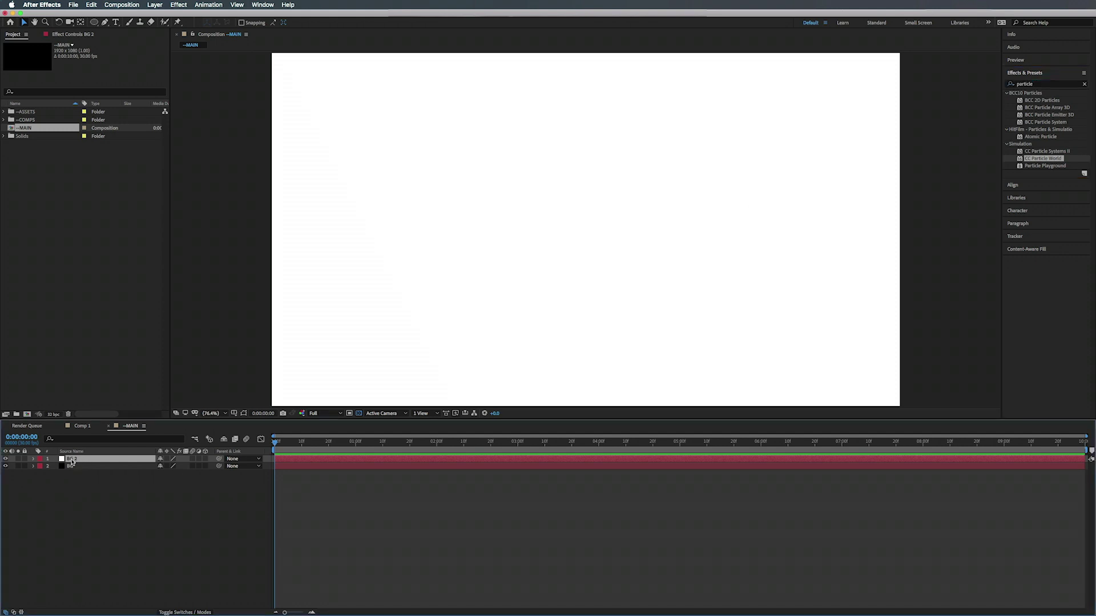
{"action": "key", "text": "Return"}
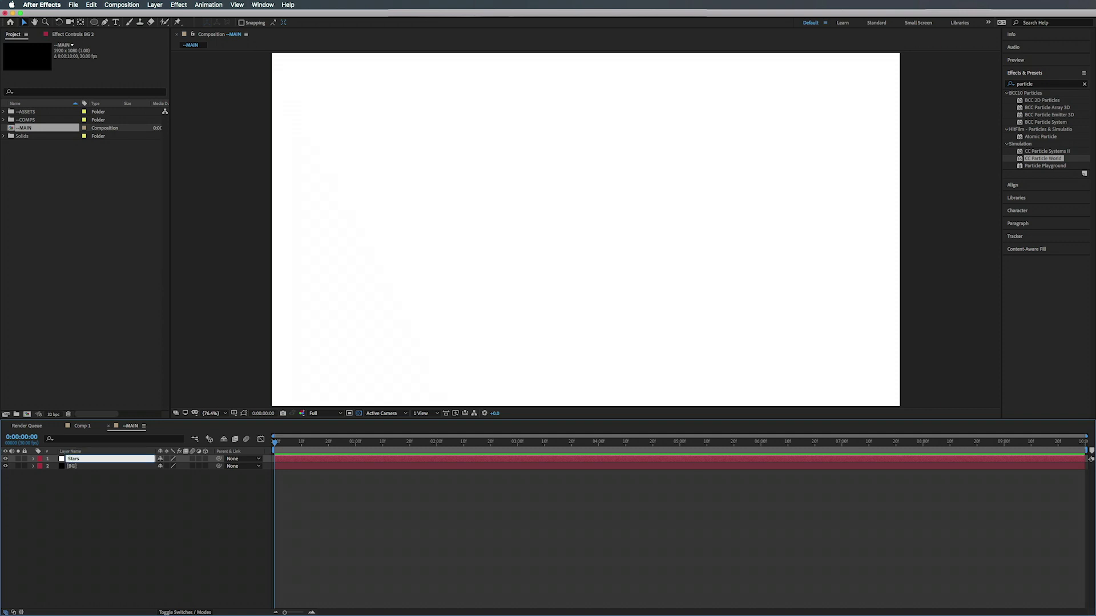
{"action": "left_click", "coordinate": [1048, 85]}
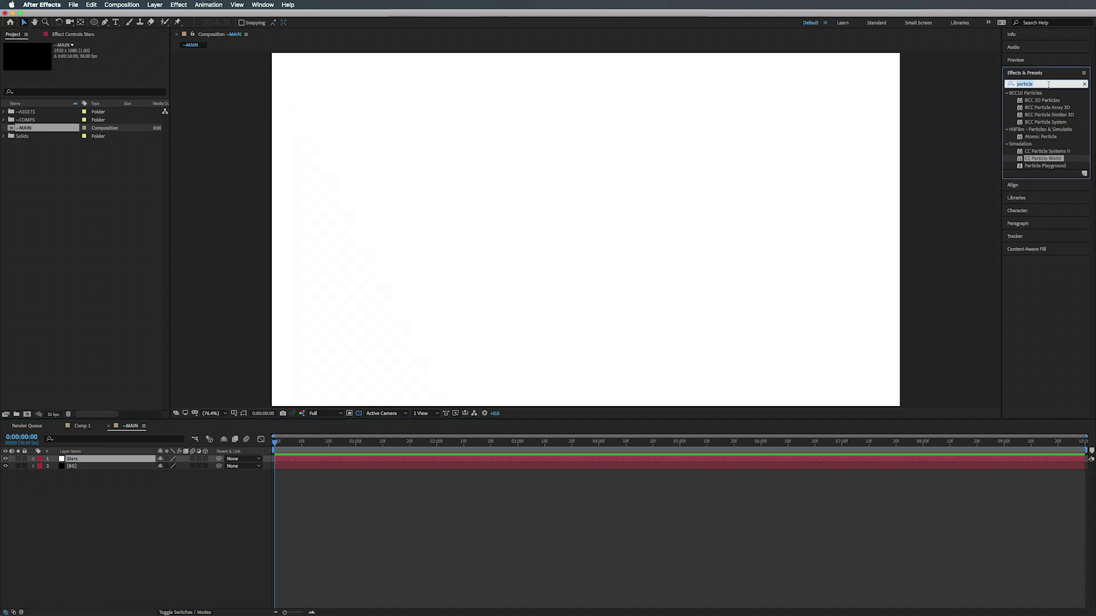
Step: Apply CC Star Burst to Stars, lower Scatter, shrink Size, and set Speed to 0
{"action": "type", "text": "star bur"}
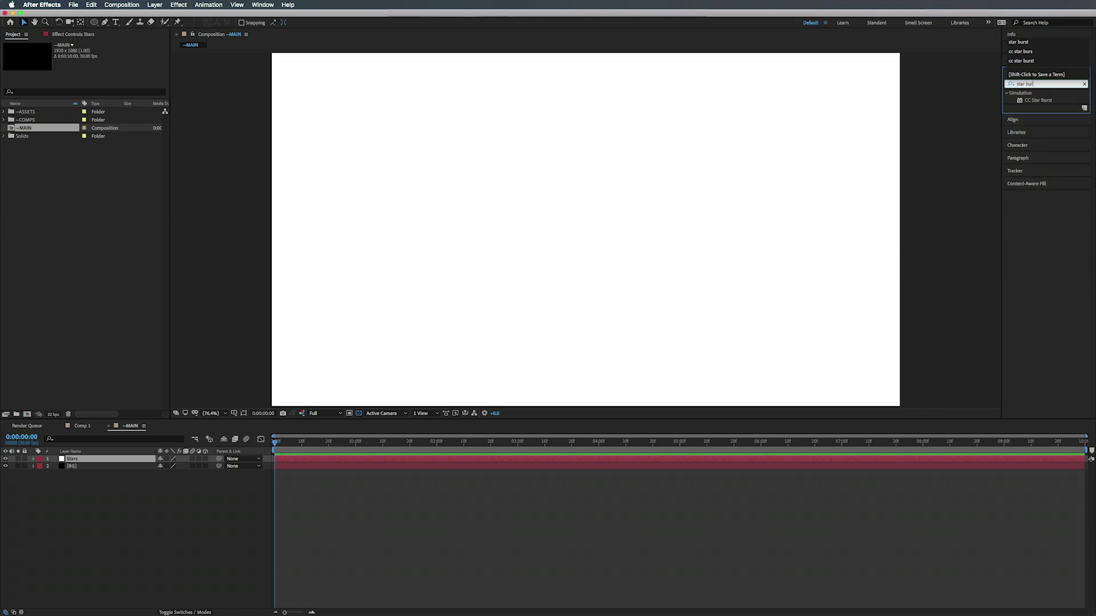
{"action": "left_click_drag", "start_coordinate": [1038, 101], "coordinate": [84, 460]}
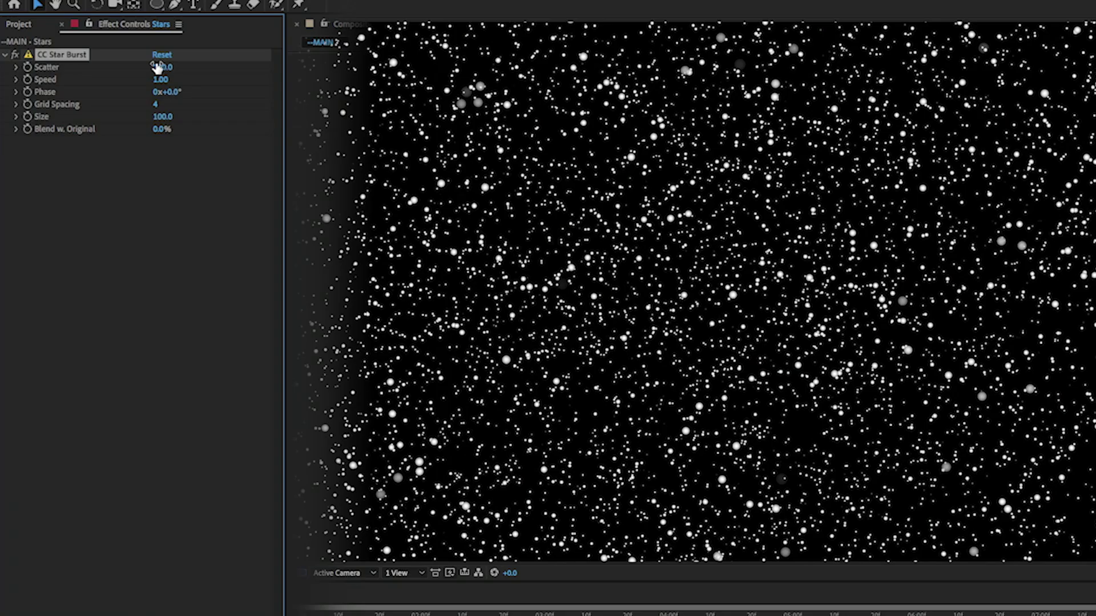
{"action": "left_click_drag", "start_coordinate": [94, 60], "coordinate": [143, 67]}
{"action": "left_click_drag", "start_coordinate": [162, 117], "coordinate": [115, 126]}
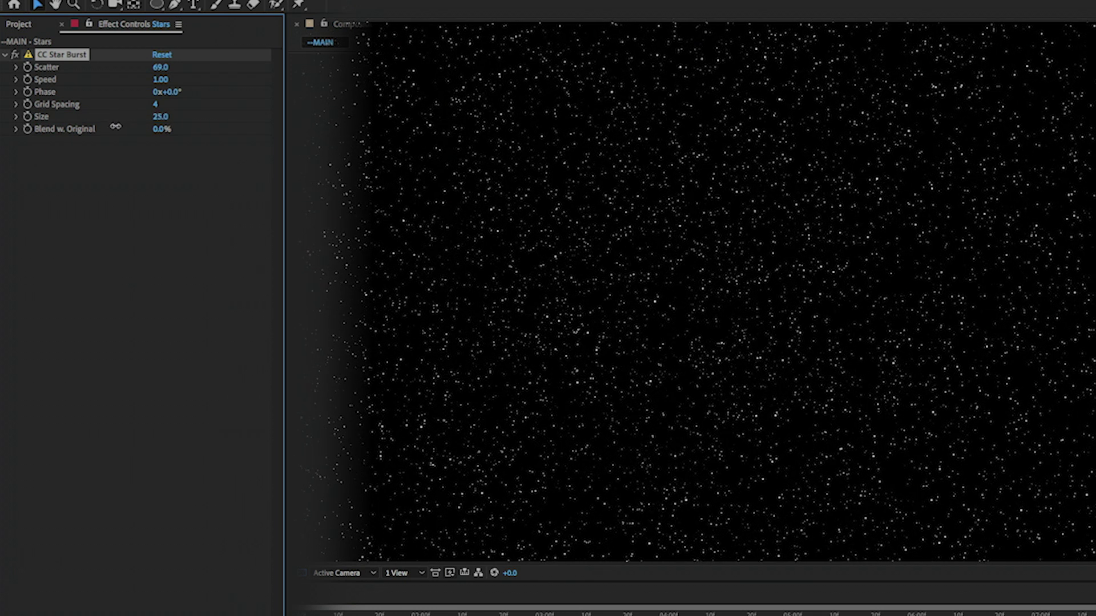
{"action": "left_click", "coordinate": [161, 80]}
{"action": "type", "text": "0"}
Step: Set Grid Spacing to 3, Size to 29, and raise Scatter to 100, leaving Phase at 0
{"action": "left_click_drag", "start_coordinate": [169, 92], "coordinate": [321, 100]}
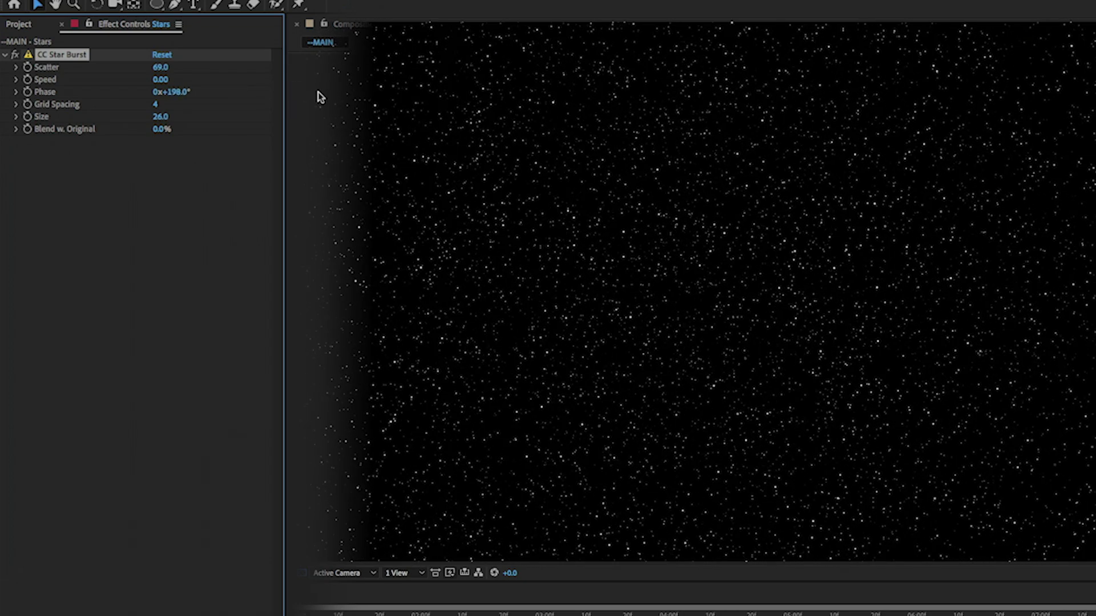
{"action": "key", "text": "ctrl+z"}
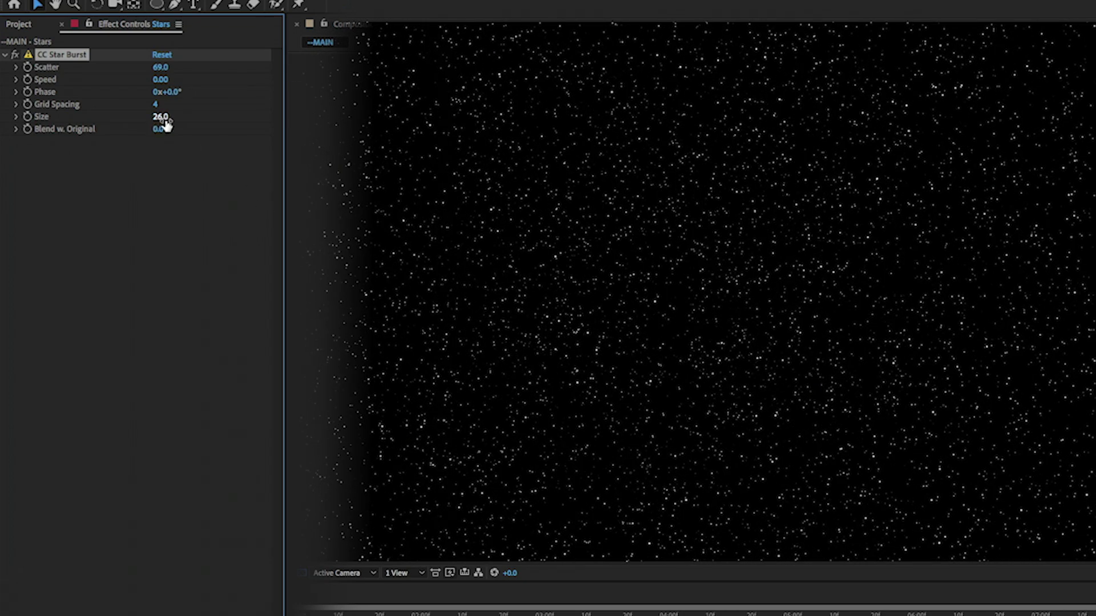
{"action": "left_click", "coordinate": [155, 105]}
{"action": "type", "text": "2"}
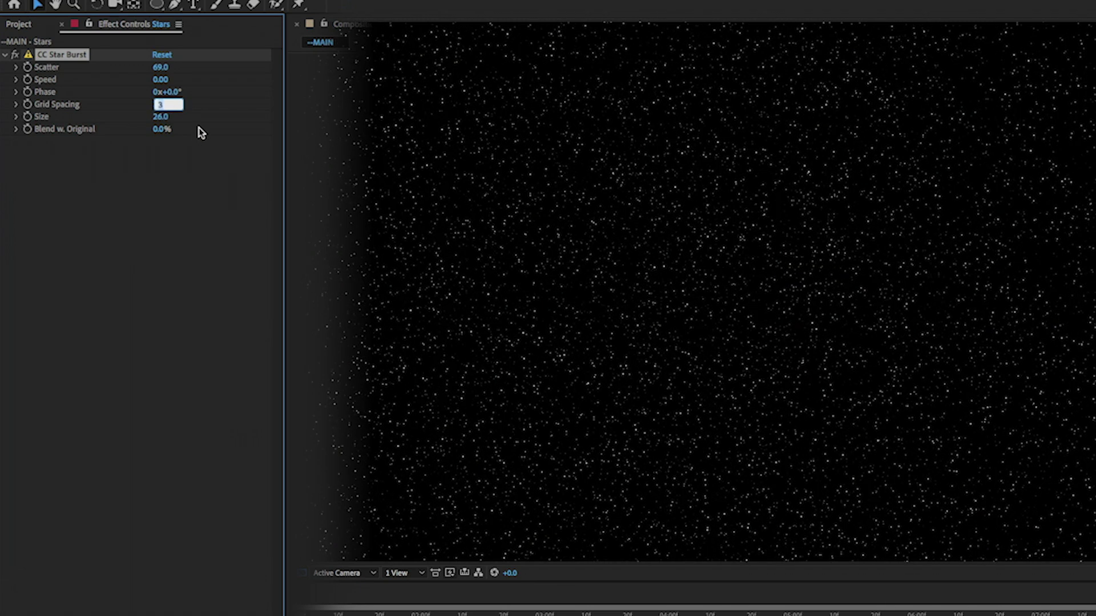
{"action": "key", "text": "Up"}
{"action": "left_click_drag", "start_coordinate": [156, 116], "coordinate": [158, 116]}
{"action": "left_click_drag", "start_coordinate": [160, 70], "coordinate": [488, 172]}
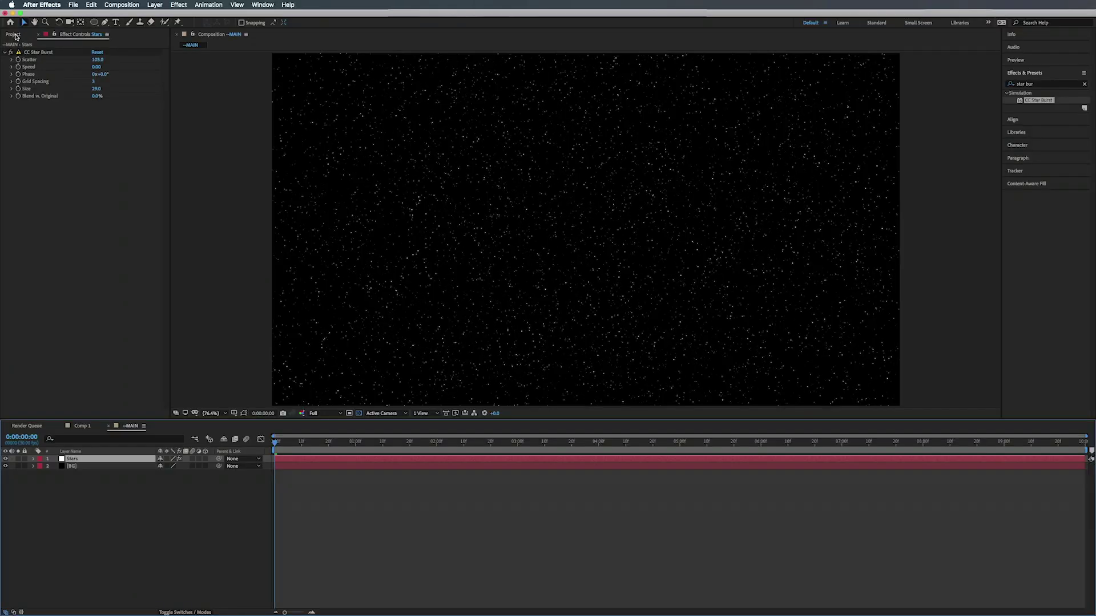
{"action": "left_click", "coordinate": [14, 35]}
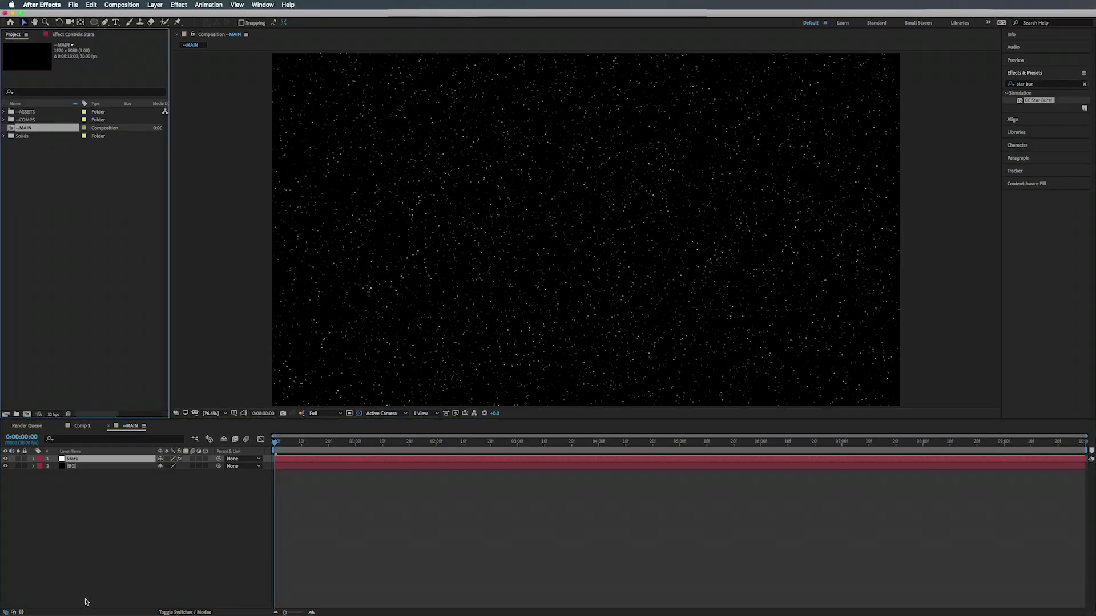
Step: Pre-compose the selected Stars and BG layers into a composition named BG Stars
{"action": "left_click", "coordinate": [79, 467], "text": "shift"}
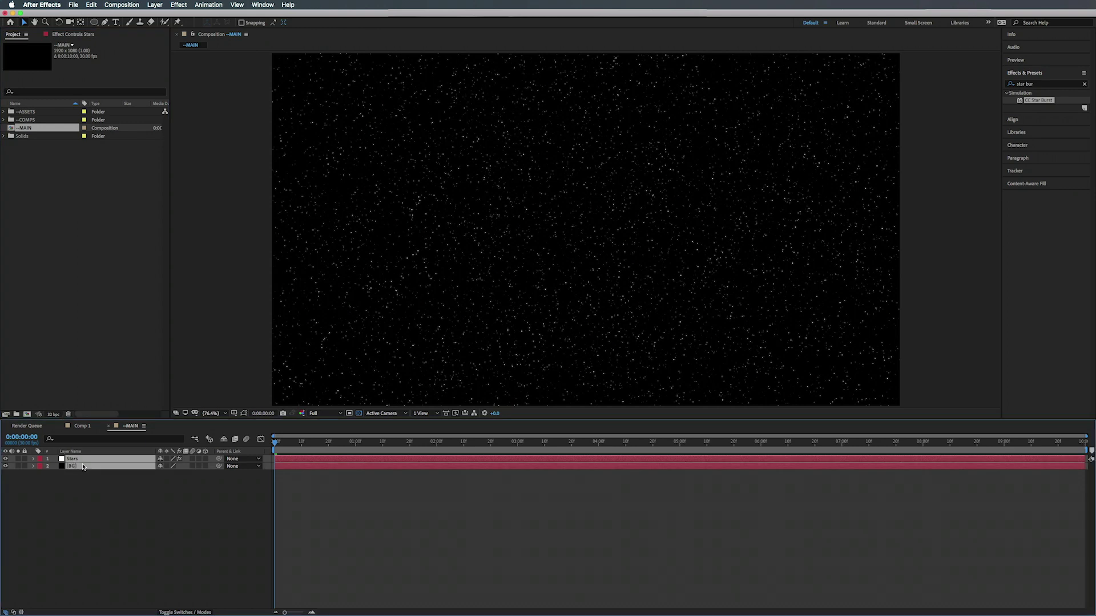
{"action": "key", "text": "super+shift+c"}
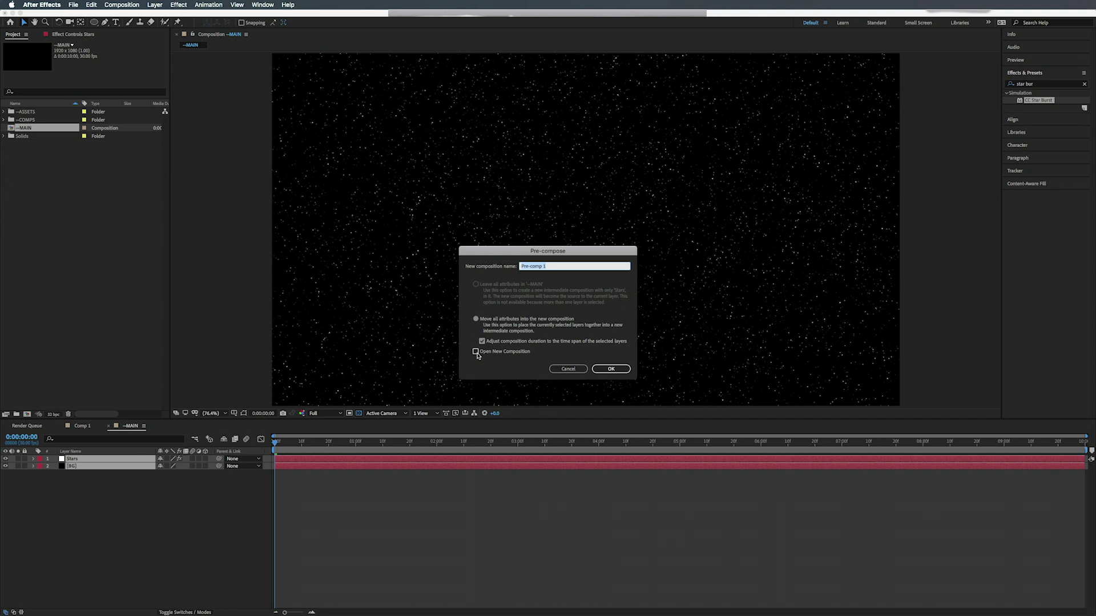
{"action": "type", "text": "BG Stars"}
{"action": "key", "text": "Return"}
{"action": "left_click", "coordinate": [5, 112]}
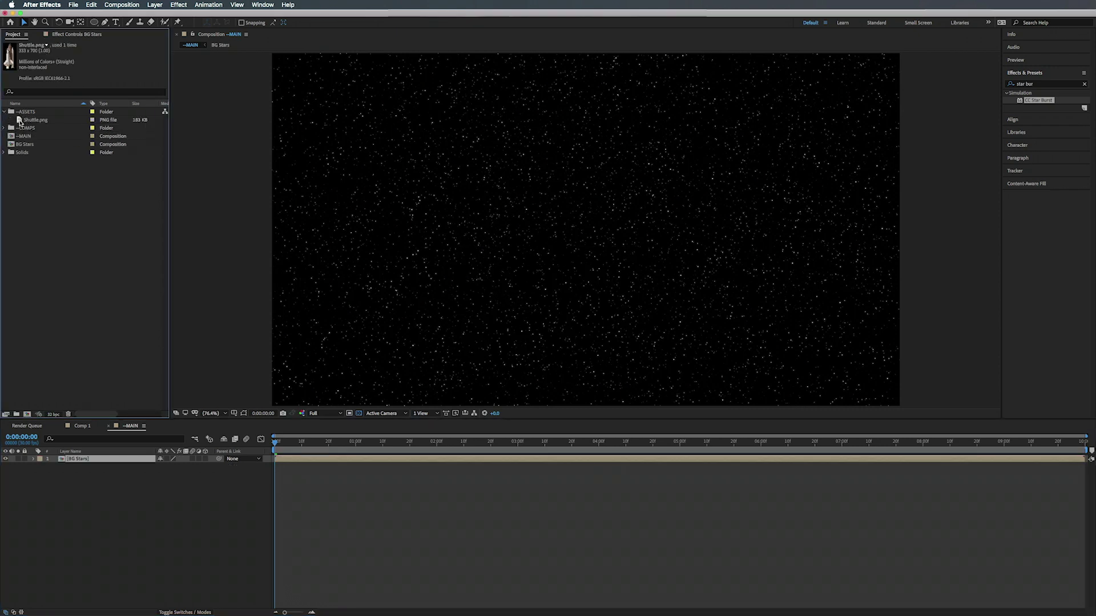
Step: Add Shuttle.png above BG Stars and set its Rotation to 90° so it lies horizontally
{"action": "left_click_drag", "start_coordinate": [31, 123], "coordinate": [80, 459]}
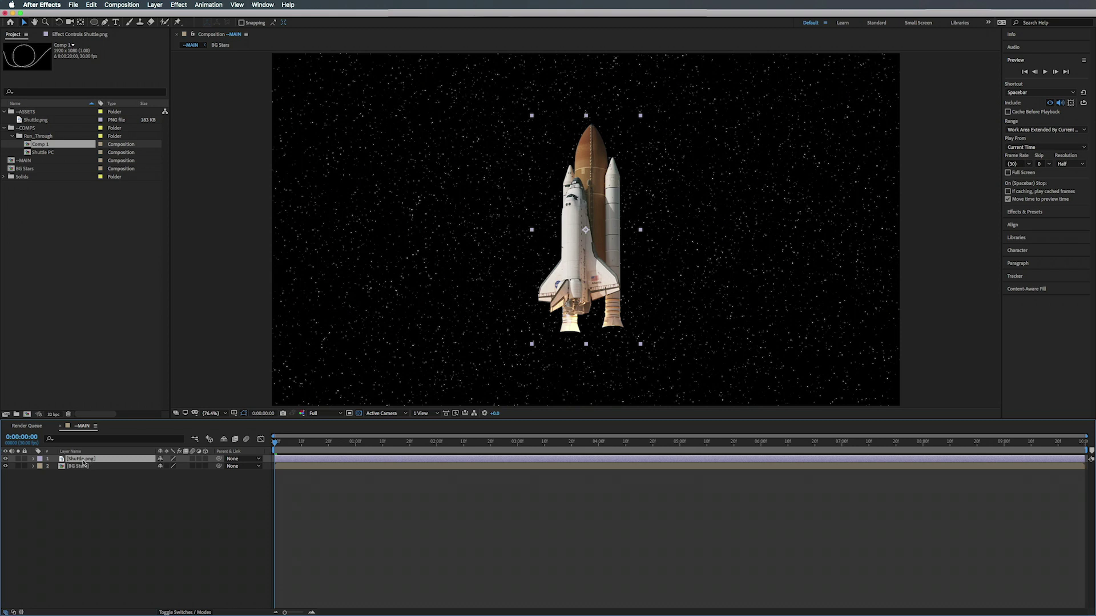
{"action": "key", "text": "r"}
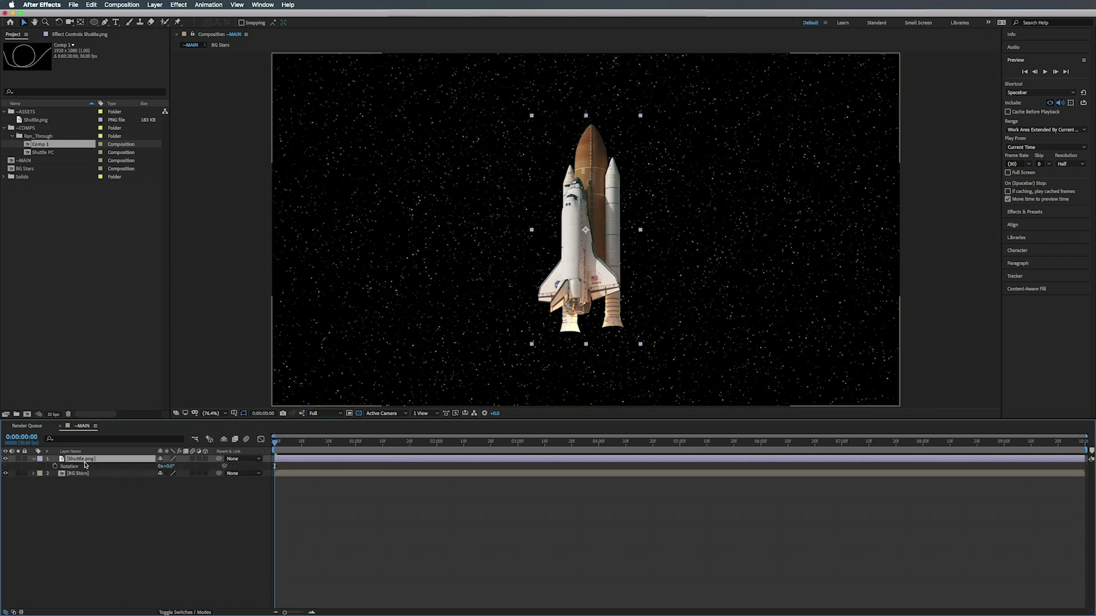
{"action": "left_click", "coordinate": [169, 467]}
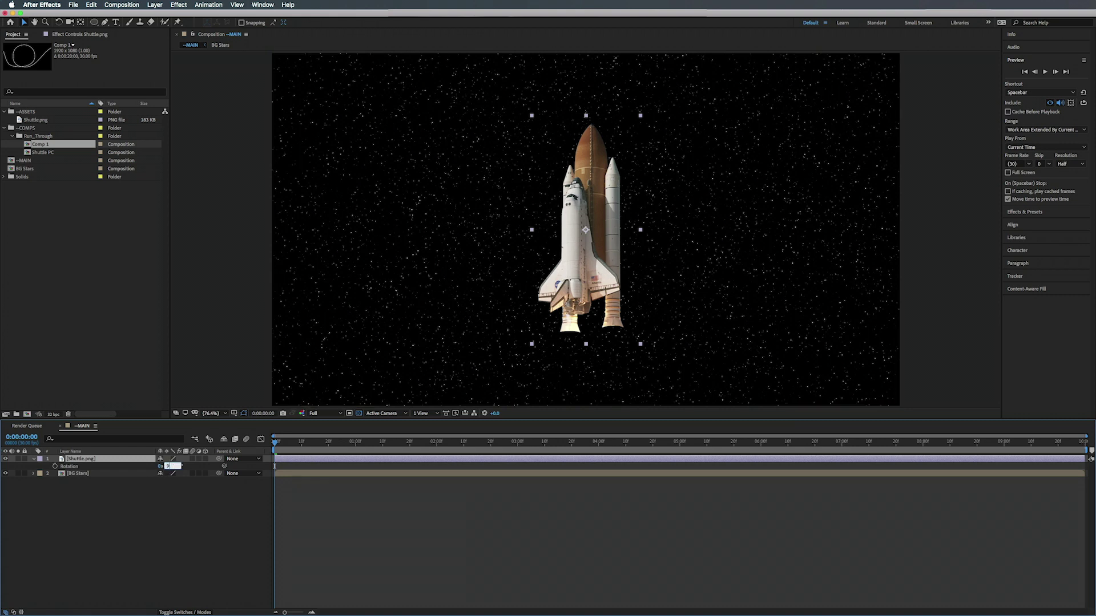
{"action": "key", "text": "Return"}
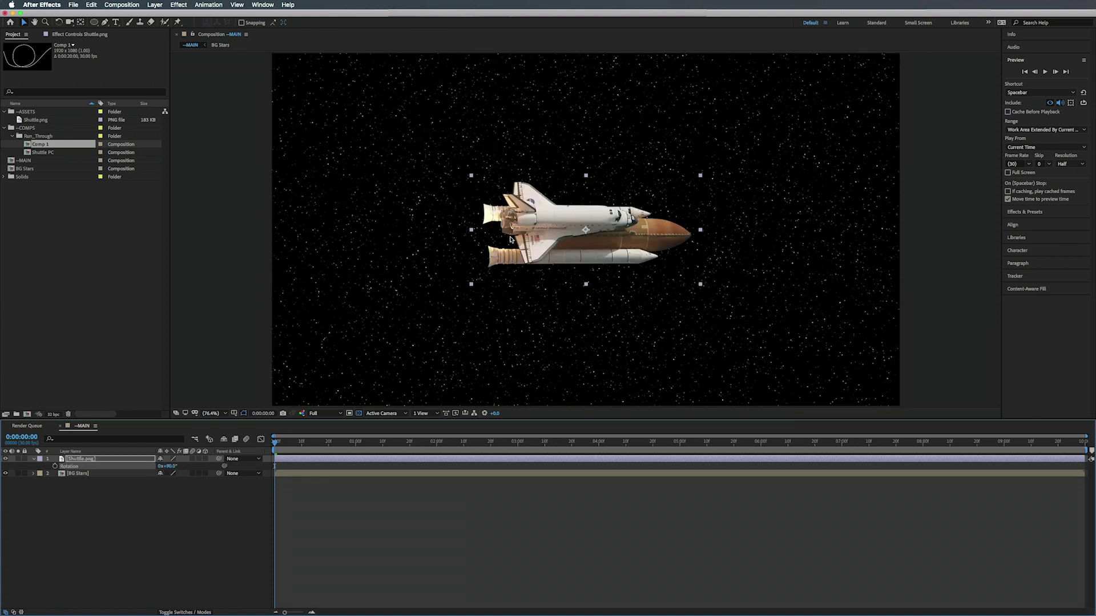
{"action": "left_click", "coordinate": [111, 460]}
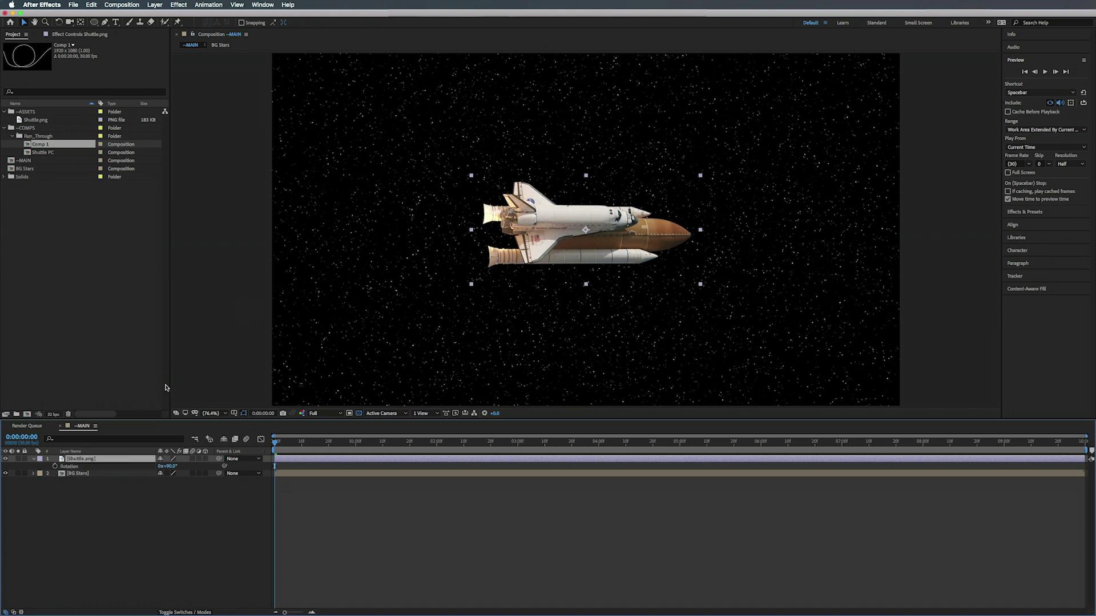
{"action": "left_click", "coordinate": [80, 489]}
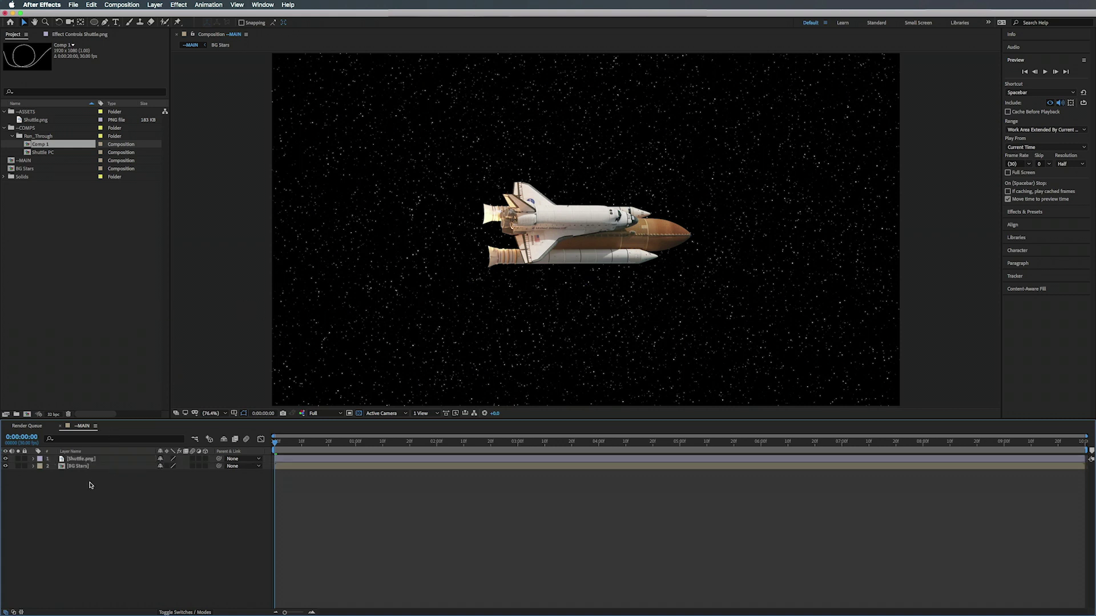
{"action": "left_click", "coordinate": [86, 458]}
{"action": "left_click", "coordinate": [92, 486]}
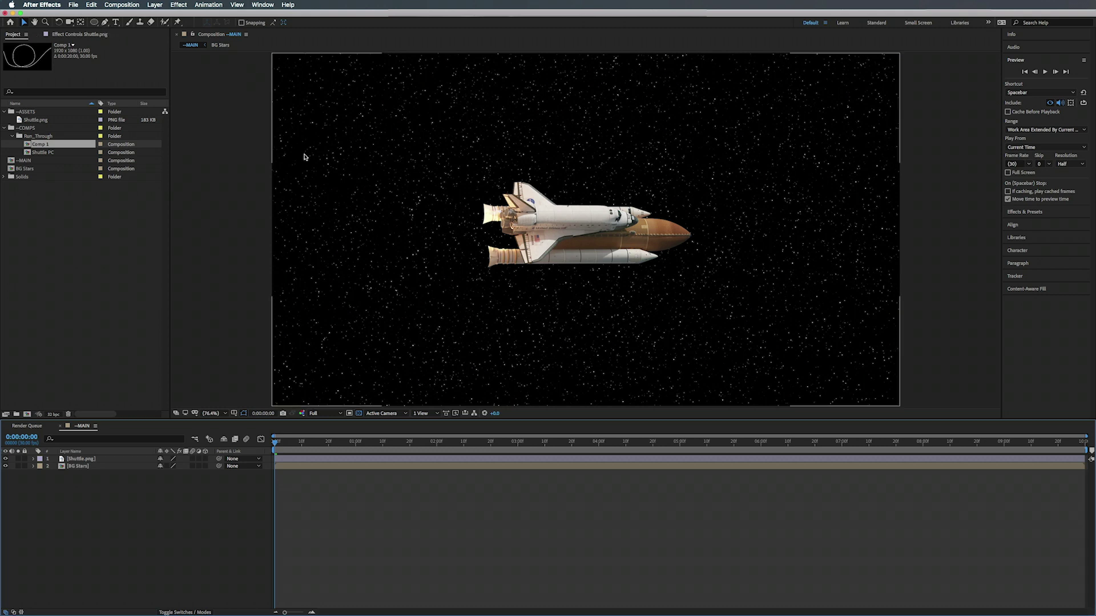
Step: Draw a Bezier path from off-frame top left, looping around the shuttle, to off-frame top right
{"action": "key", "text": "g"}
{"action": "key", "text": "comma"}
{"action": "left_click", "coordinate": [306, 134]}
{"action": "left_click_drag", "start_coordinate": [306, 134], "coordinate": [360, 136]}
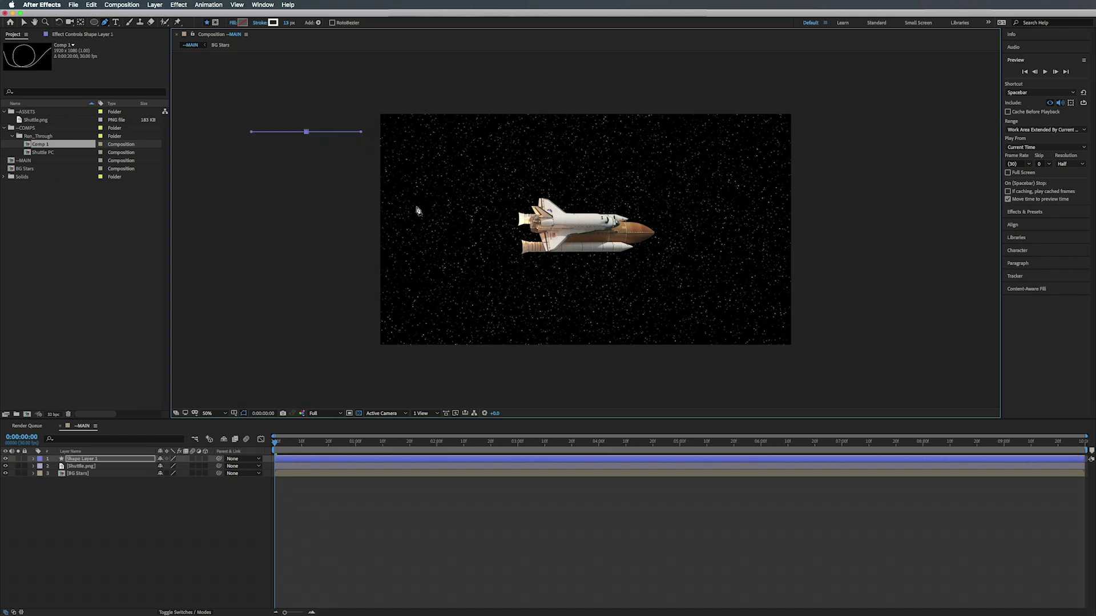
{"action": "left_click_drag", "start_coordinate": [455, 306], "coordinate": [532, 343]}
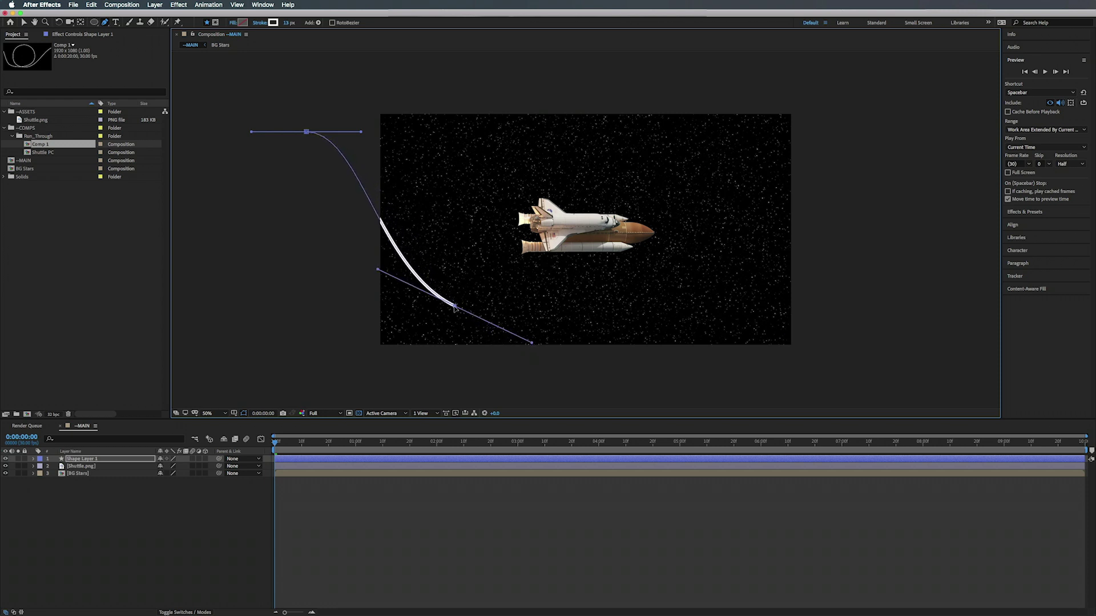
{"action": "left_click_drag", "start_coordinate": [455, 307], "coordinate": [493, 324]}
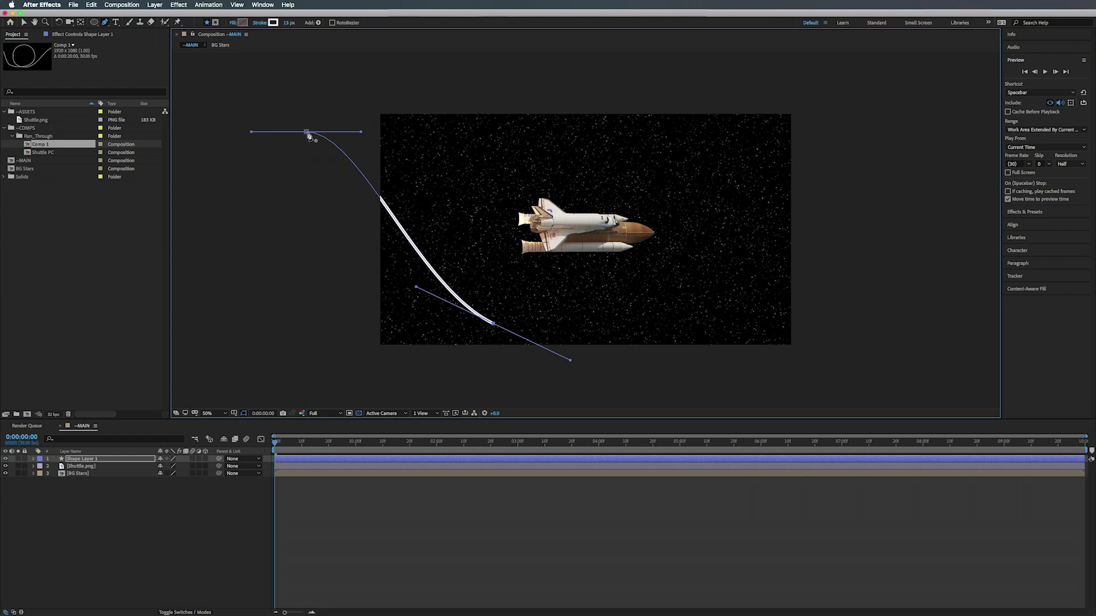
{"action": "left_click_drag", "start_coordinate": [362, 132], "coordinate": [408, 132]}
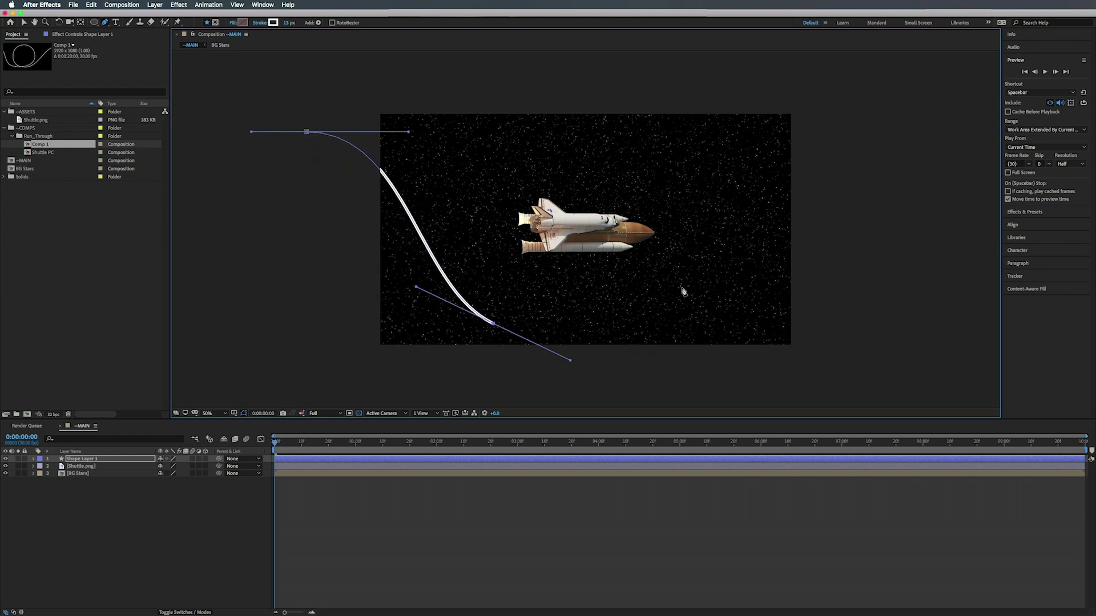
{"action": "left_click_drag", "start_coordinate": [661, 233], "coordinate": [661, 161]}
{"action": "left_click", "coordinate": [568, 151]}
{"action": "left_click_drag", "start_coordinate": [568, 152], "coordinate": [568, 130]}
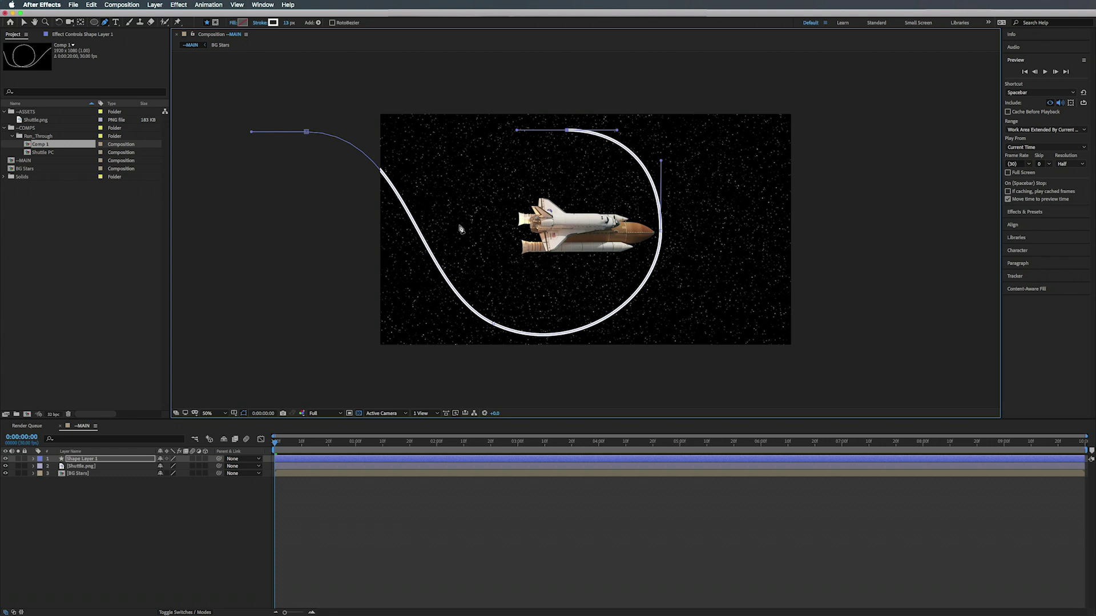
{"action": "left_click_drag", "start_coordinate": [488, 229], "coordinate": [496, 311]}
{"action": "left_click_drag", "start_coordinate": [488, 229], "coordinate": [475, 248]}
{"action": "left_click_drag", "start_coordinate": [662, 327], "coordinate": [752, 310]}
{"action": "left_click_drag", "start_coordinate": [726, 241], "coordinate": [732, 209]}
{"action": "left_click_drag", "start_coordinate": [783, 142], "coordinate": [849, 131]}
Step: Refine the loop's bottom, left and right vertices and curve handles for a smoother path
{"action": "left_click_drag", "start_coordinate": [726, 233], "coordinate": [713, 268]}
{"action": "left_click_drag", "start_coordinate": [662, 327], "coordinate": [628, 328]}
{"action": "left_click", "coordinate": [479, 313]}
{"action": "left_click_drag", "start_coordinate": [480, 312], "coordinate": [480, 304]}
{"action": "mouse_move", "coordinate": [538, 345]}
{"action": "left_mouse_down"}
{"action": "mouse_move", "coordinate": [562, 338]}
{"action": "mouse_move", "coordinate": [548, 339]}
{"action": "left_mouse_up"}
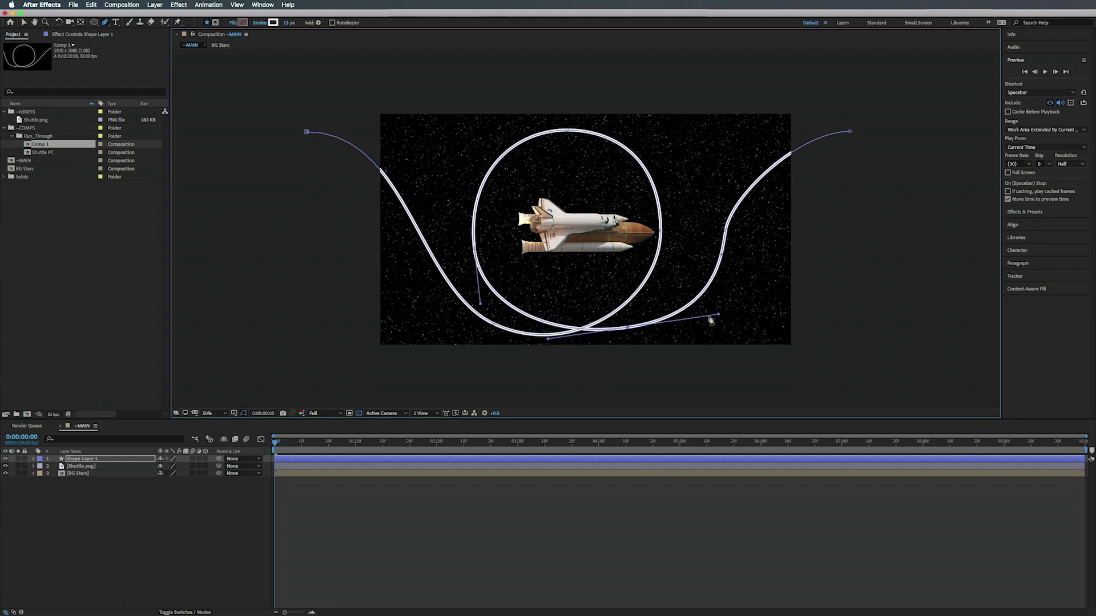
{"action": "left_click_drag", "start_coordinate": [711, 318], "coordinate": [681, 320]}
{"action": "left_click_drag", "start_coordinate": [732, 264], "coordinate": [740, 208]}
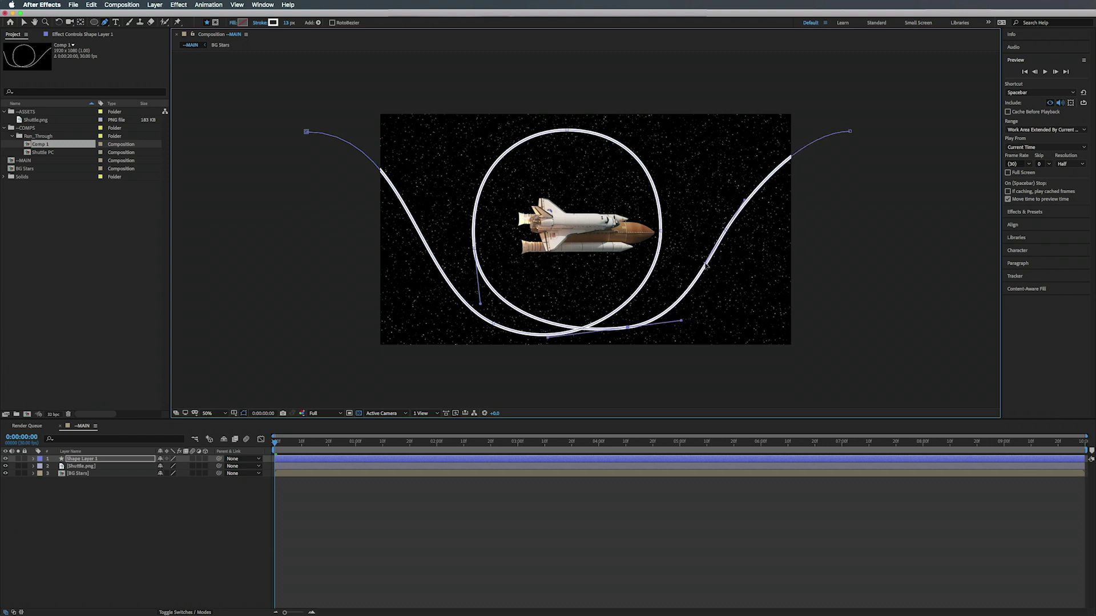
Step: Copy the Path property from Shape Layer 1 > Contents > Shape 1 > Path 1
{"action": "left_click", "coordinate": [33, 459]}
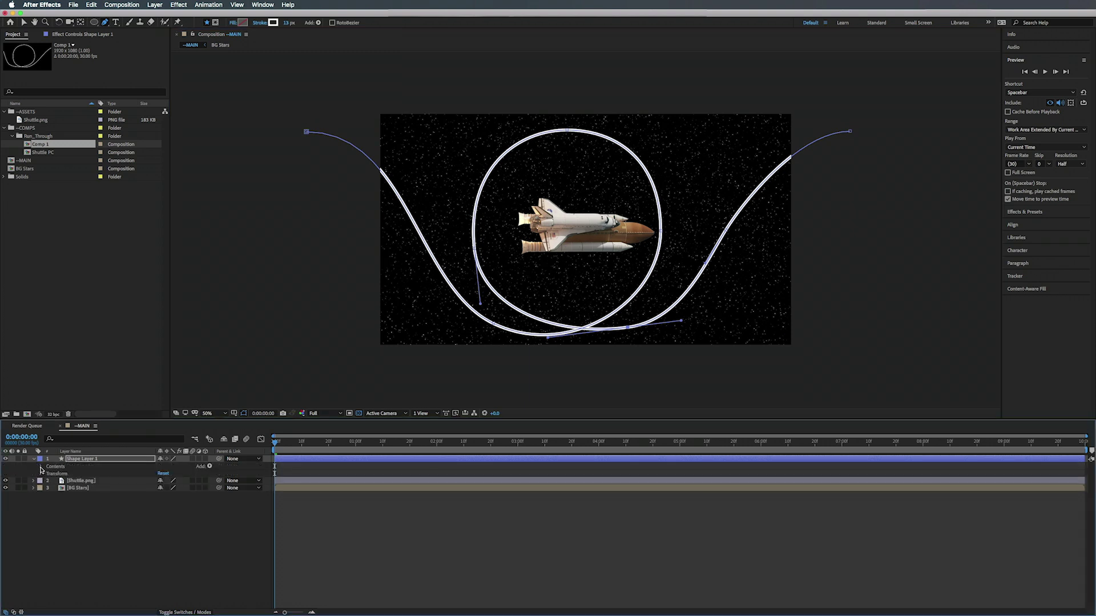
{"action": "left_click", "coordinate": [41, 467]}
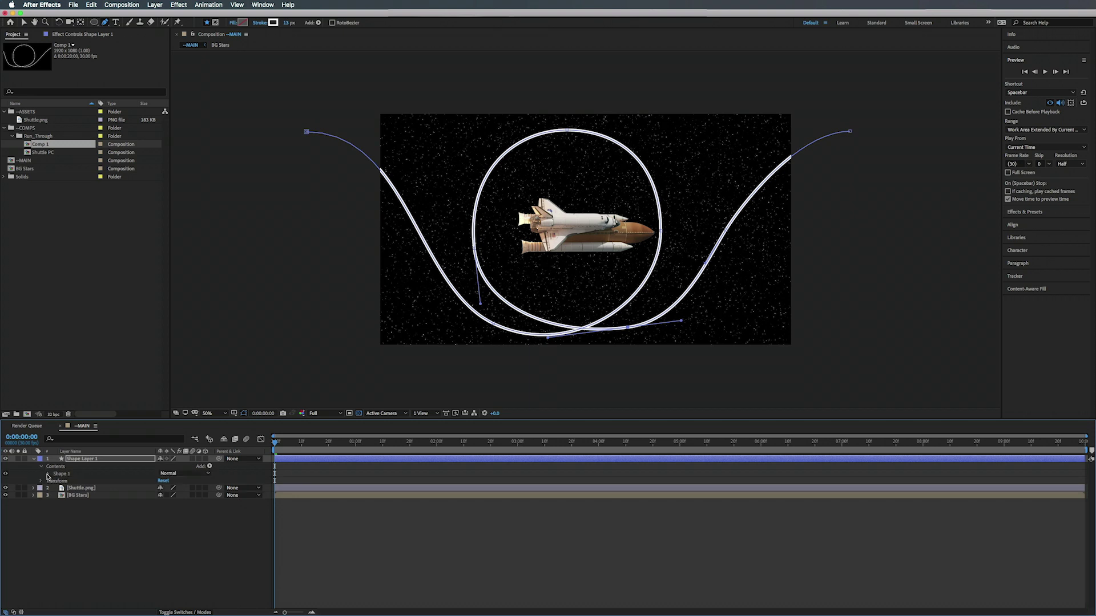
{"action": "left_click", "coordinate": [48, 474]}
{"action": "left_click", "coordinate": [55, 483]}
{"action": "left_click", "coordinate": [85, 490]}
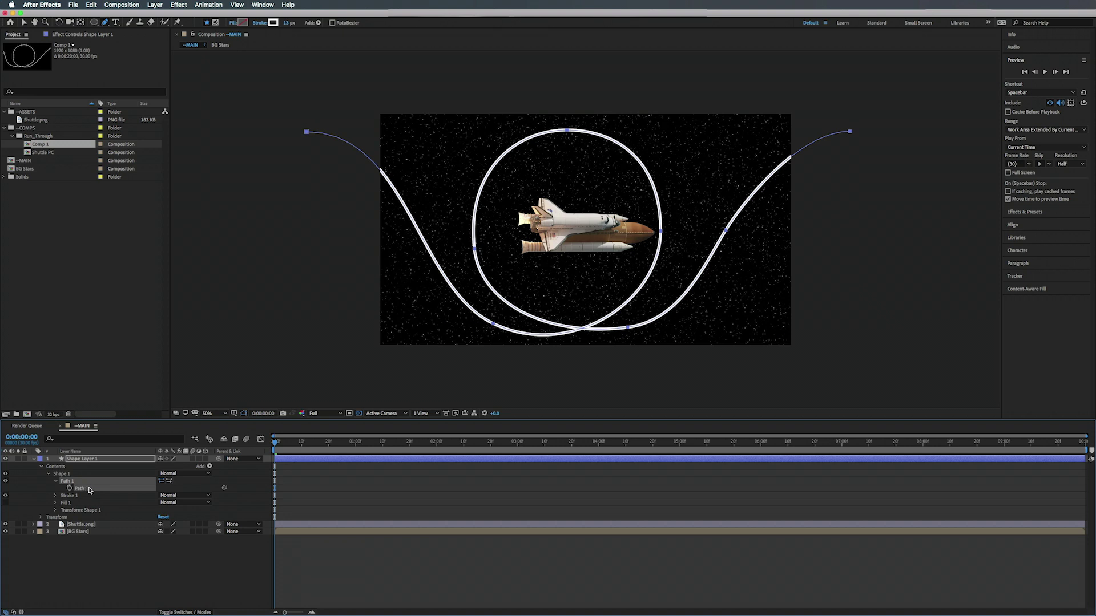
{"action": "left_click", "coordinate": [32, 460]}
Step: Paste the path into Shuttle.png's Position as keyframes and hide Shape Layer 1
{"action": "left_click", "coordinate": [80, 467]}
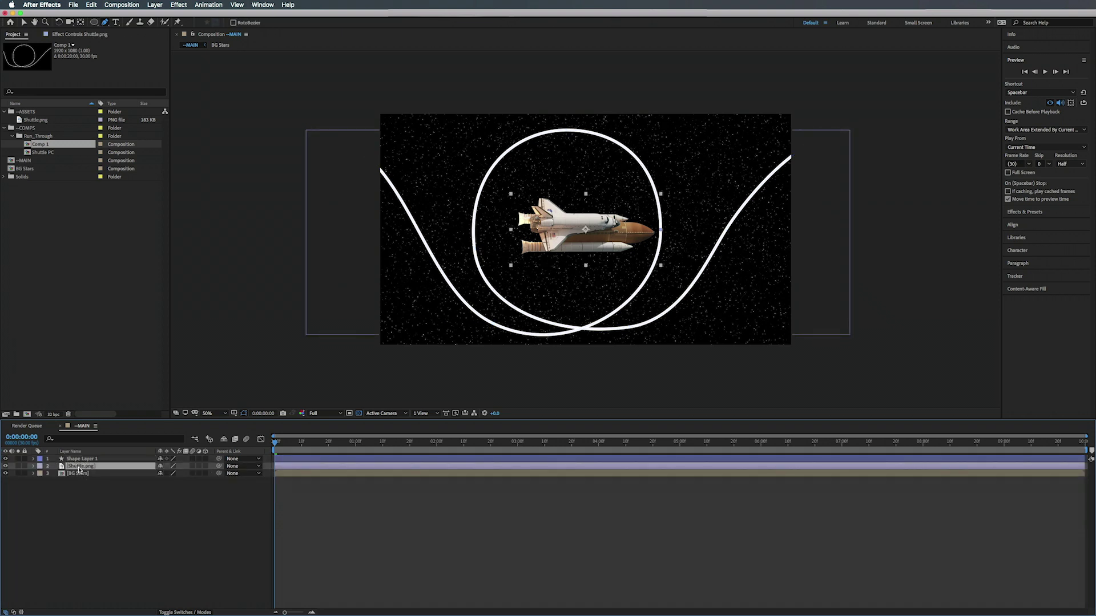
{"action": "key", "text": "p"}
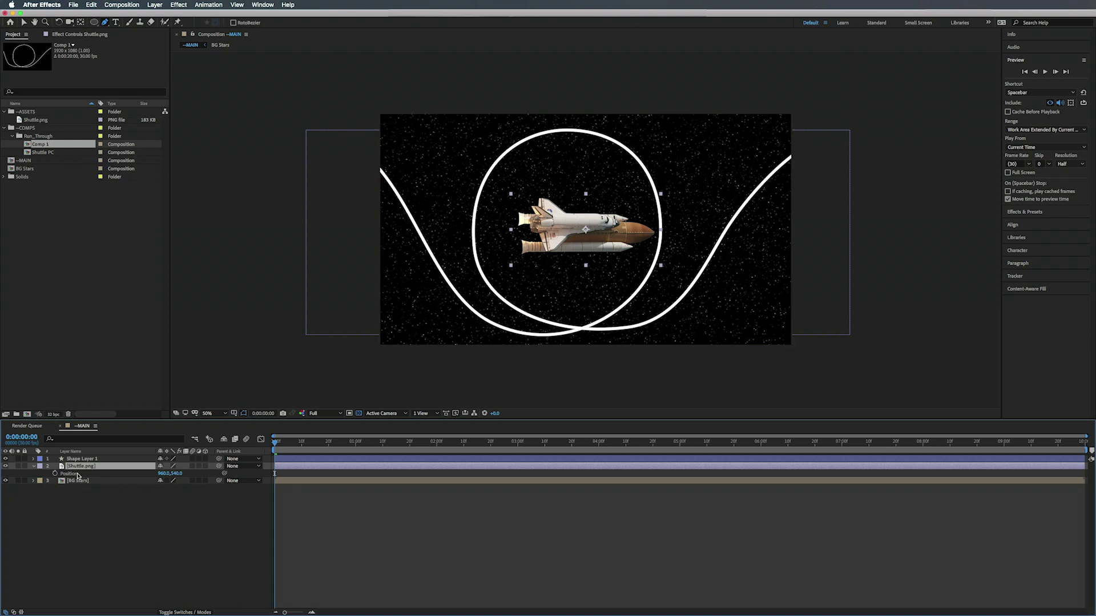
{"action": "left_click", "coordinate": [78, 474]}
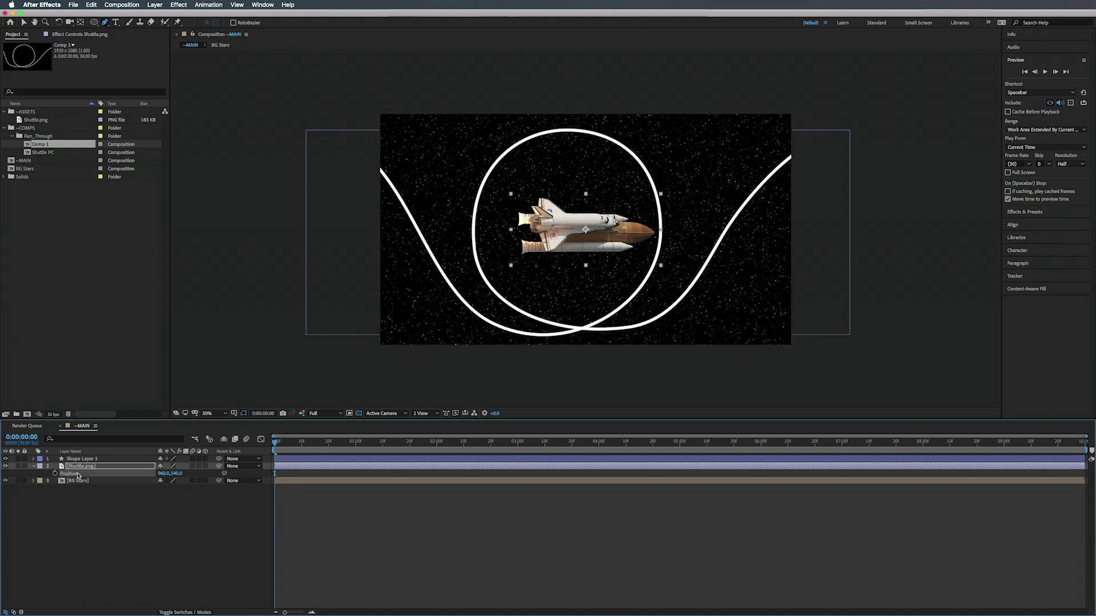
{"action": "key", "text": "cmd+v"}
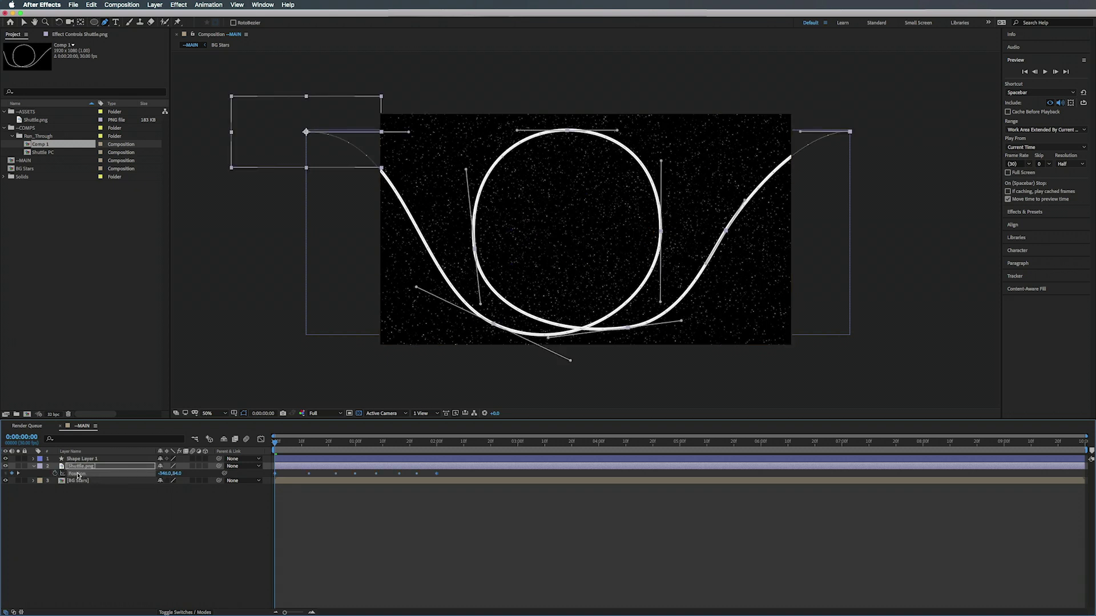
{"action": "left_click", "coordinate": [81, 460]}
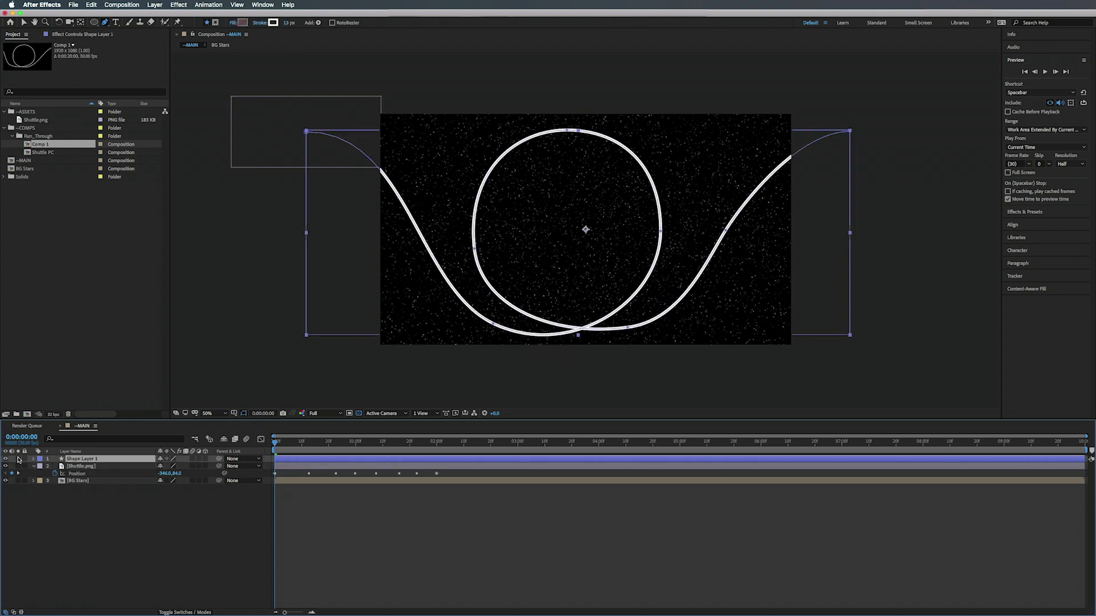
{"action": "left_click", "coordinate": [5, 459]}
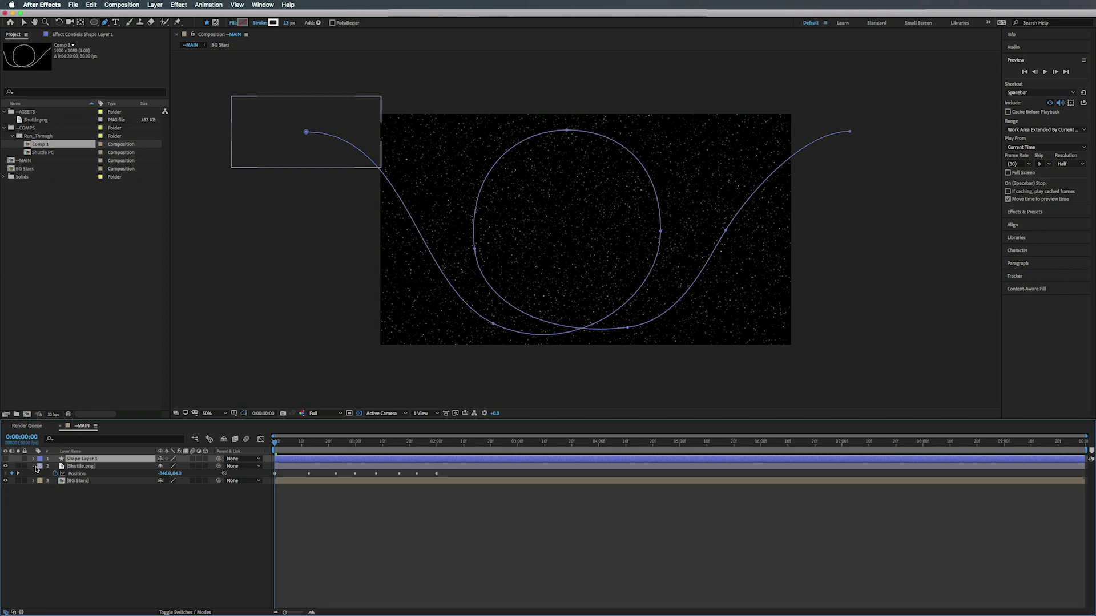
Step: Move the shuttle's final path point further right off-frame at the 2-second mark
{"action": "key", "text": "u"}
{"action": "left_click_drag", "start_coordinate": [276, 445], "coordinate": [370, 450]}
{"action": "key", "text": "space"}
{"action": "left_click", "coordinate": [99, 467]}
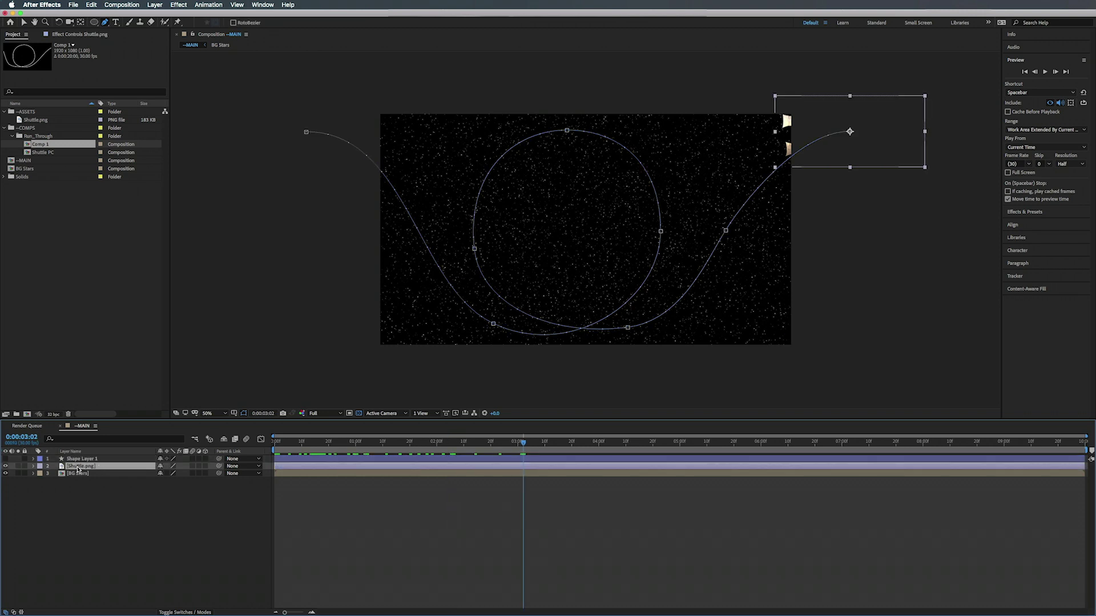
{"action": "key", "text": "u"}
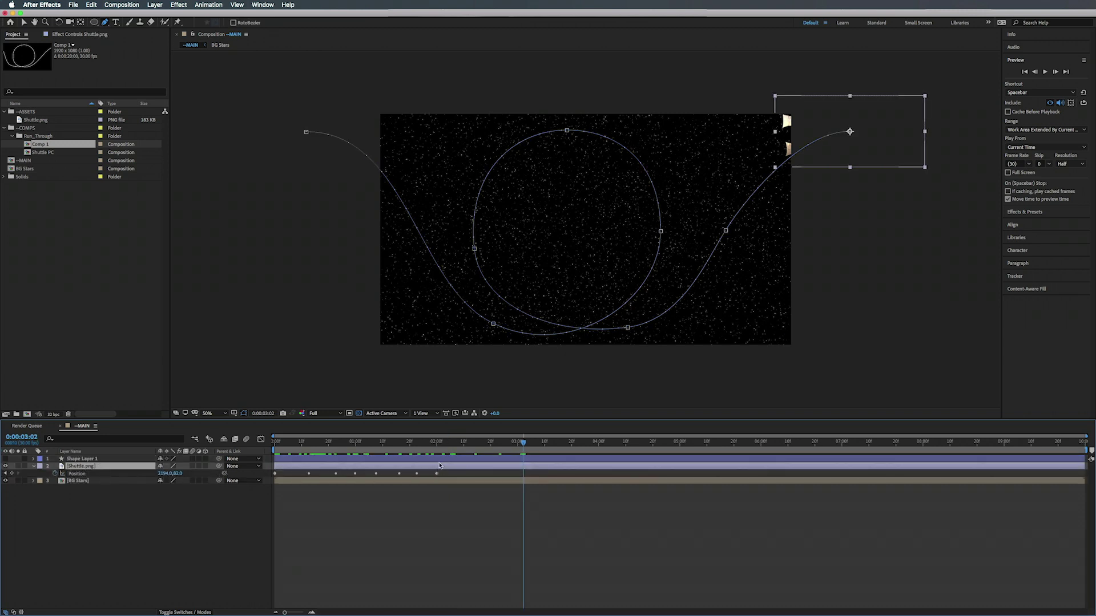
{"action": "left_click", "coordinate": [438, 444]}
{"action": "key", "text": "v"}
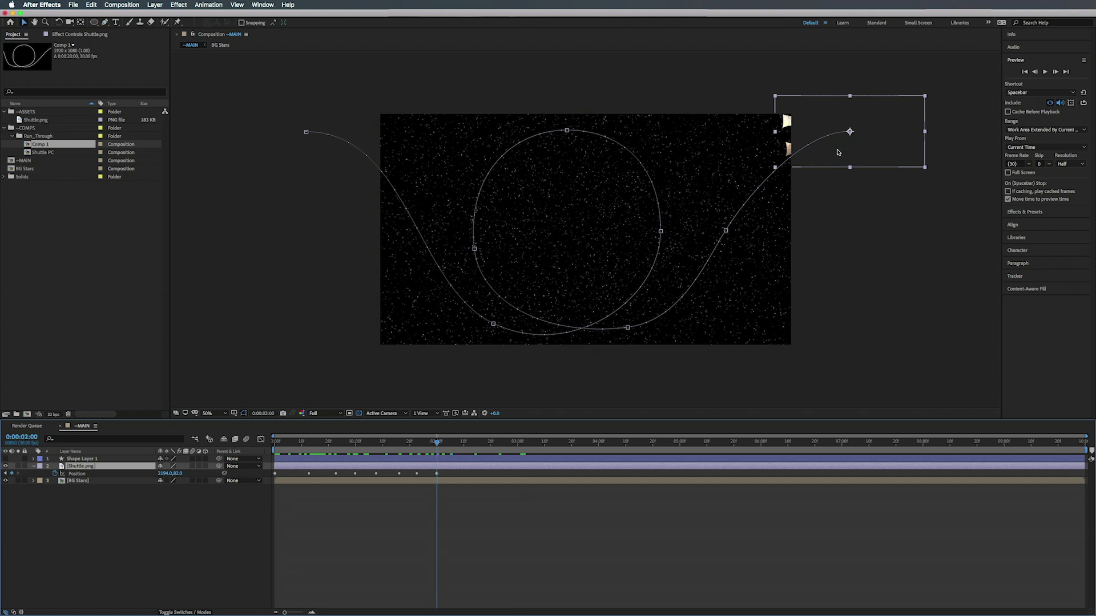
{"action": "left_click_drag", "start_coordinate": [841, 152], "coordinate": [790, 133]}
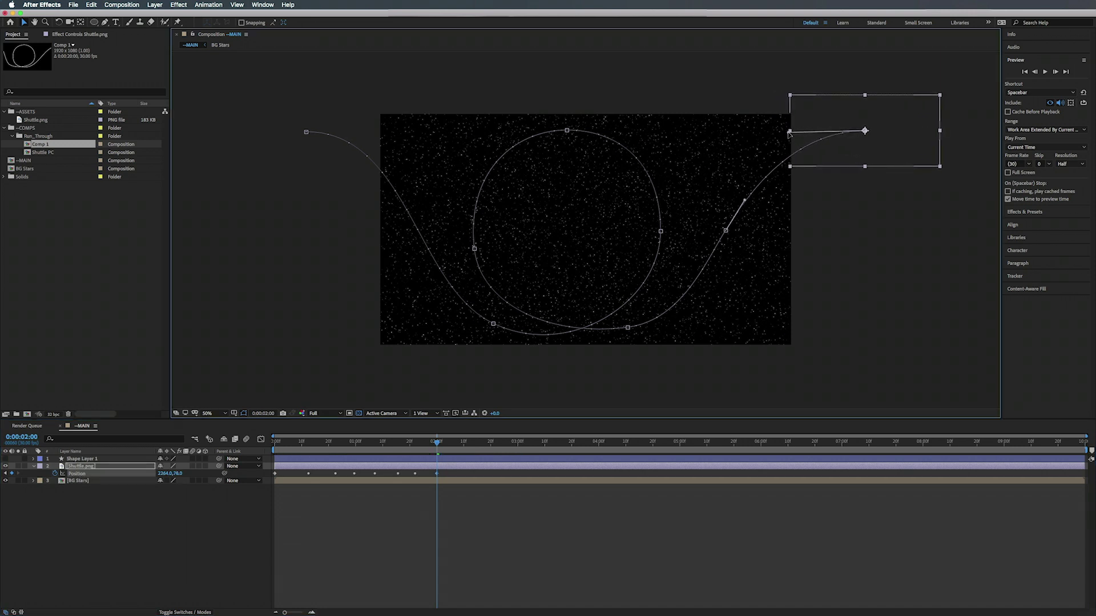
Step: Retime the last Position keyframe so the shuttle's flight ends around 5 seconds
{"action": "left_click_drag", "start_coordinate": [438, 446], "coordinate": [250, 442]}
{"action": "key", "text": "space"}
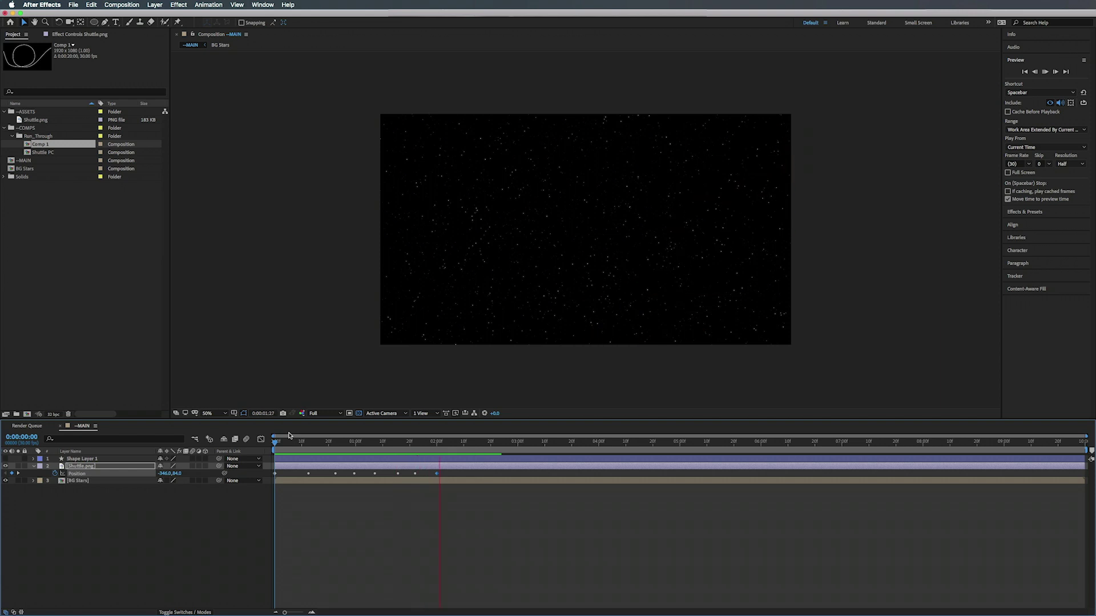
{"action": "key", "text": "space"}
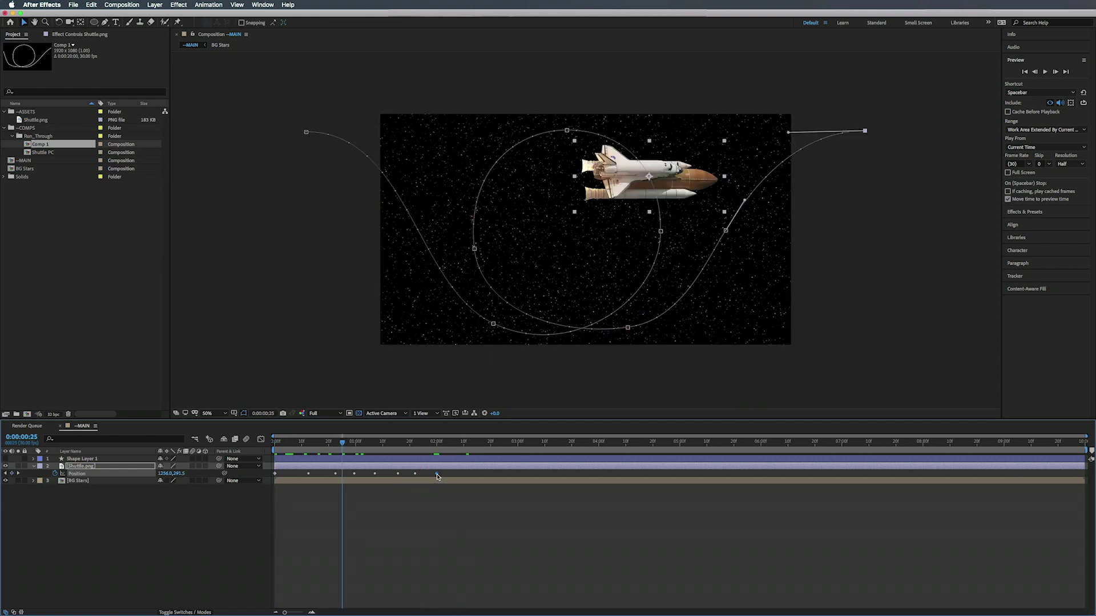
{"action": "left_click_drag", "start_coordinate": [437, 477], "coordinate": [685, 470]}
{"action": "left_click_drag", "start_coordinate": [617, 441], "coordinate": [222, 441]}
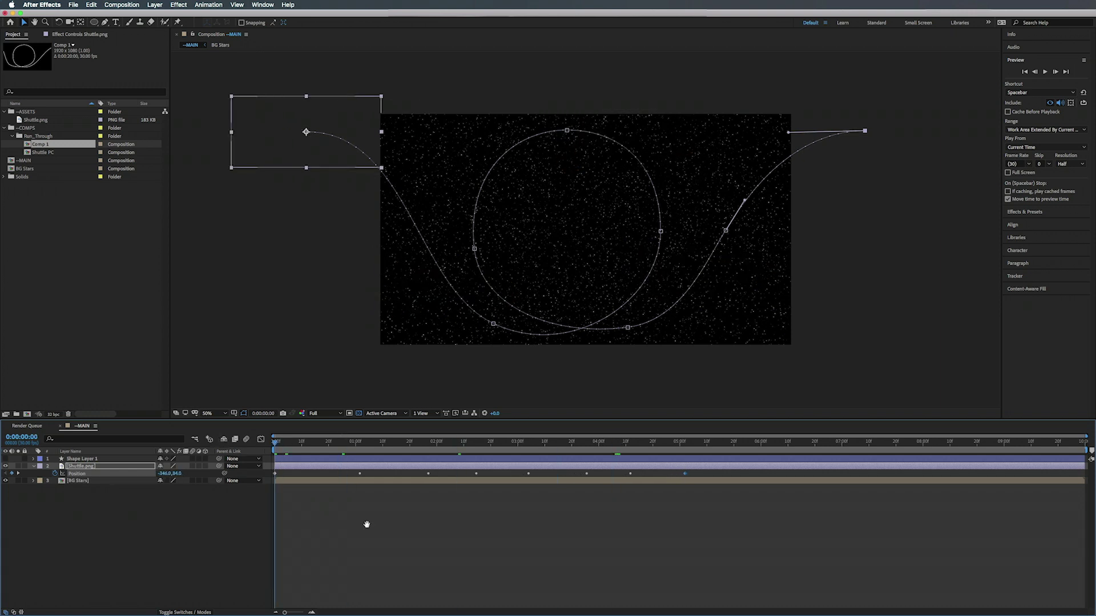
{"action": "key", "text": "space"}
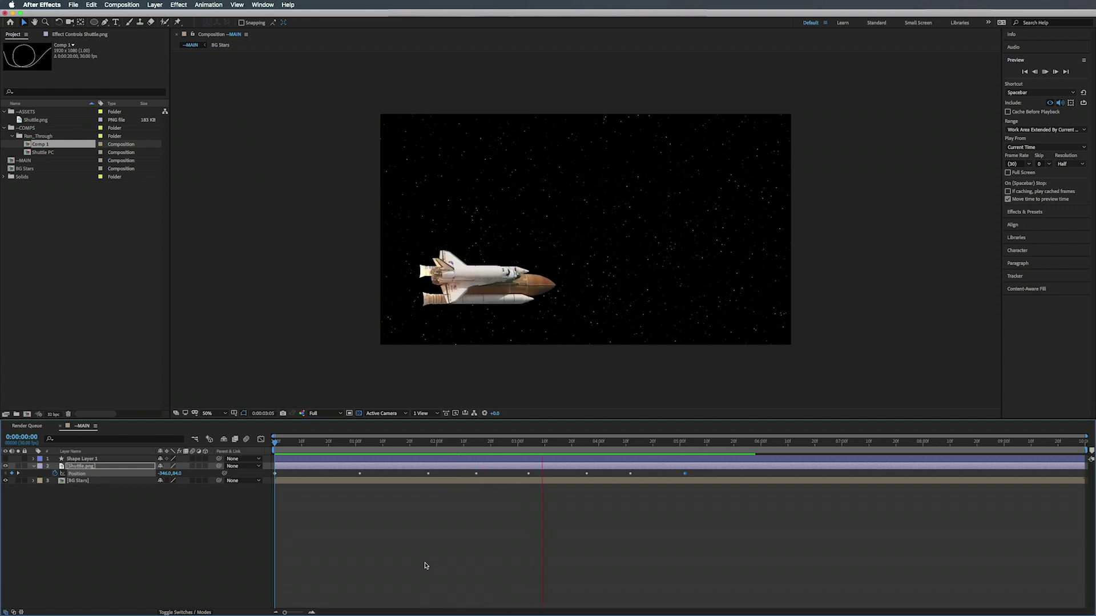
{"action": "left_click_drag", "start_coordinate": [687, 443], "coordinate": [688, 446]}
{"action": "key", "text": "space"}
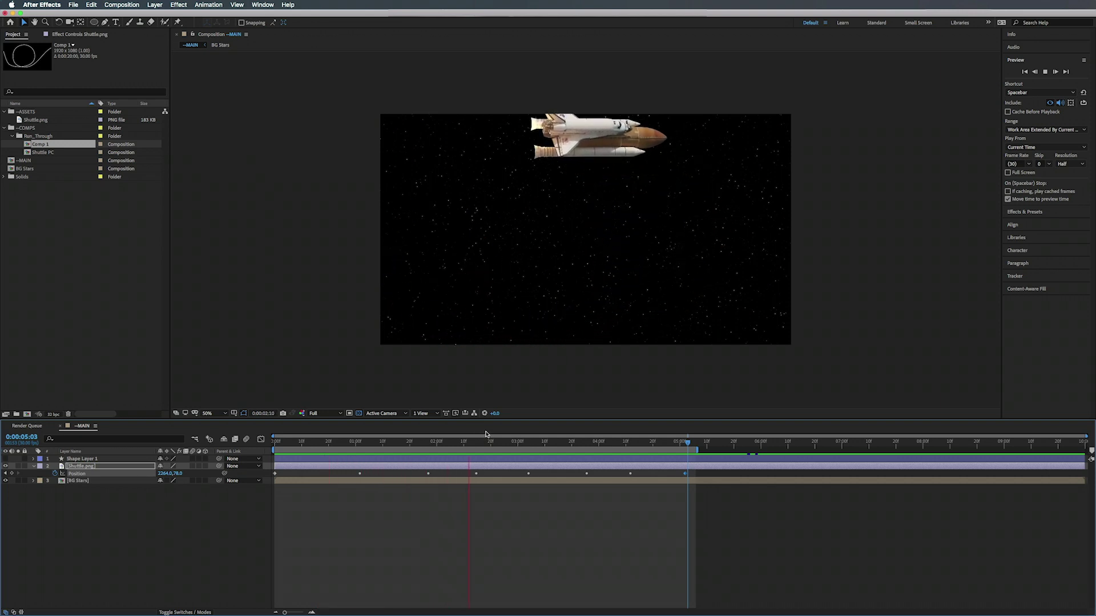
Step: Set Shuttle.png to Orient Along Path auto-orientation and preview the flight from the start
{"action": "left_click", "coordinate": [80, 467]}
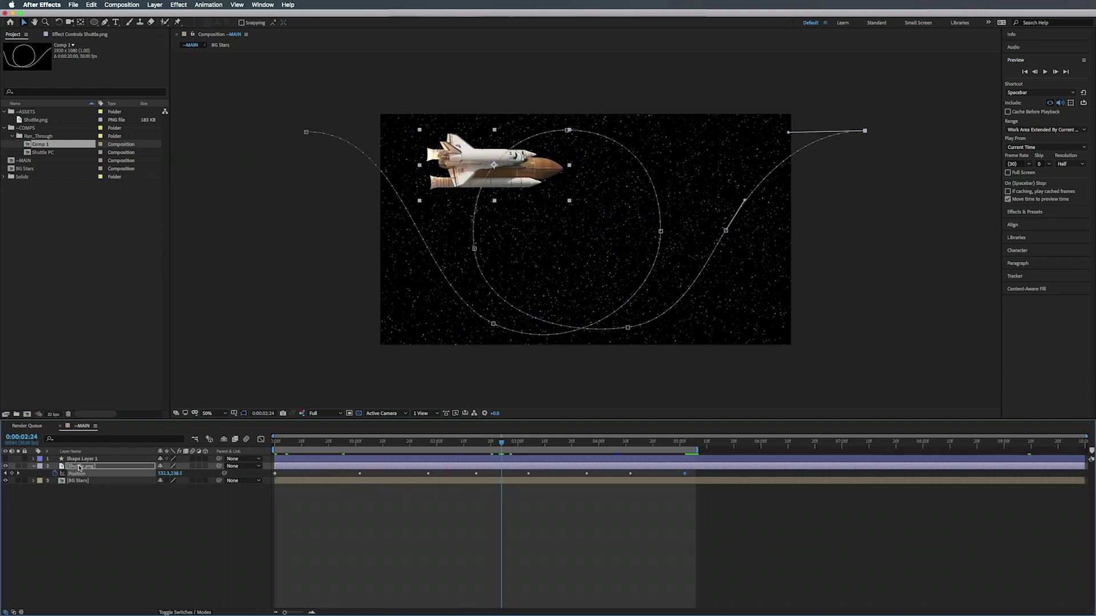
{"action": "right_click", "coordinate": [79, 468]}
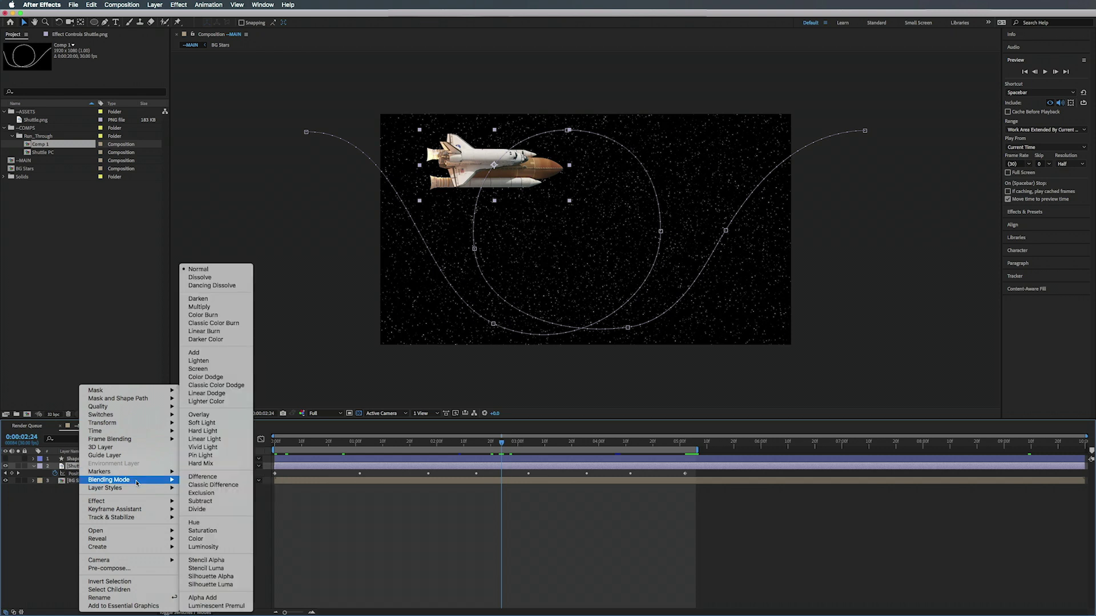
{"action": "mouse_move", "coordinate": [105, 424]}
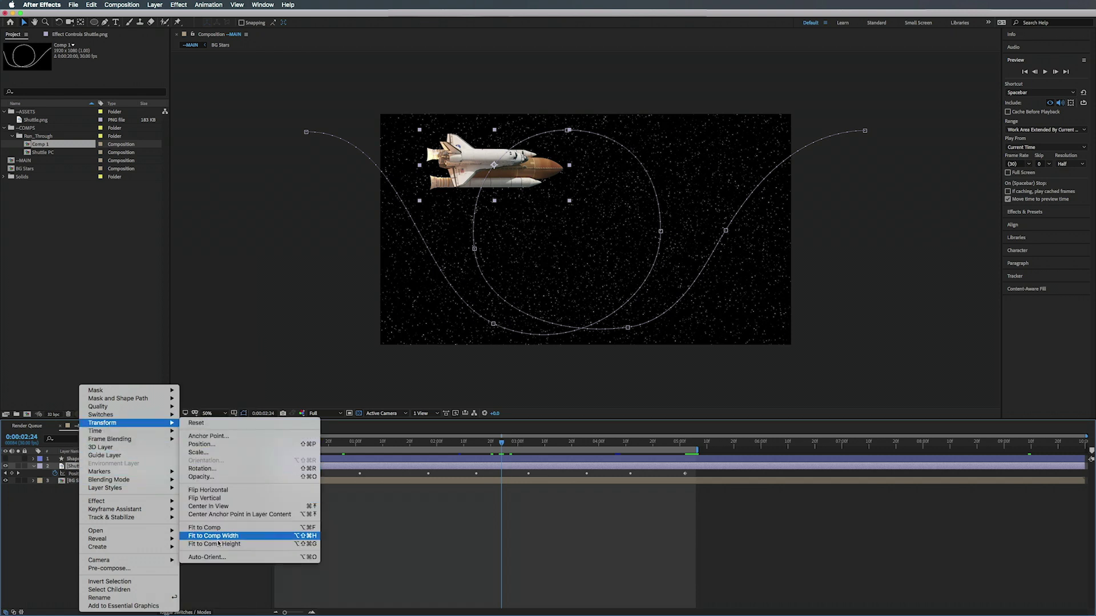
{"action": "left_click", "coordinate": [210, 558]}
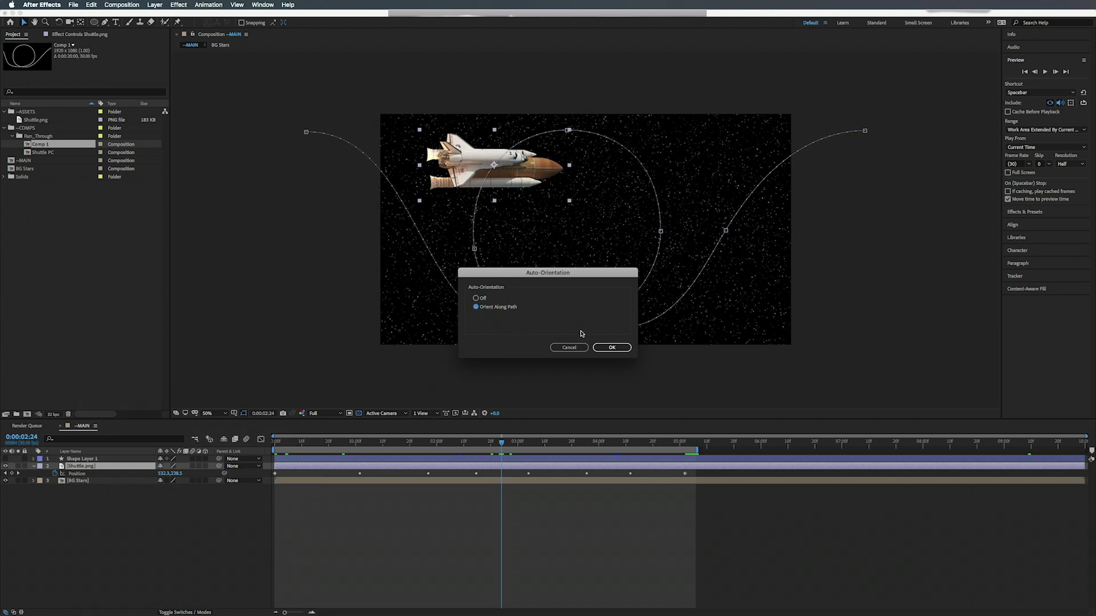
{"action": "left_click", "coordinate": [605, 347]}
{"action": "key", "text": "Home"}
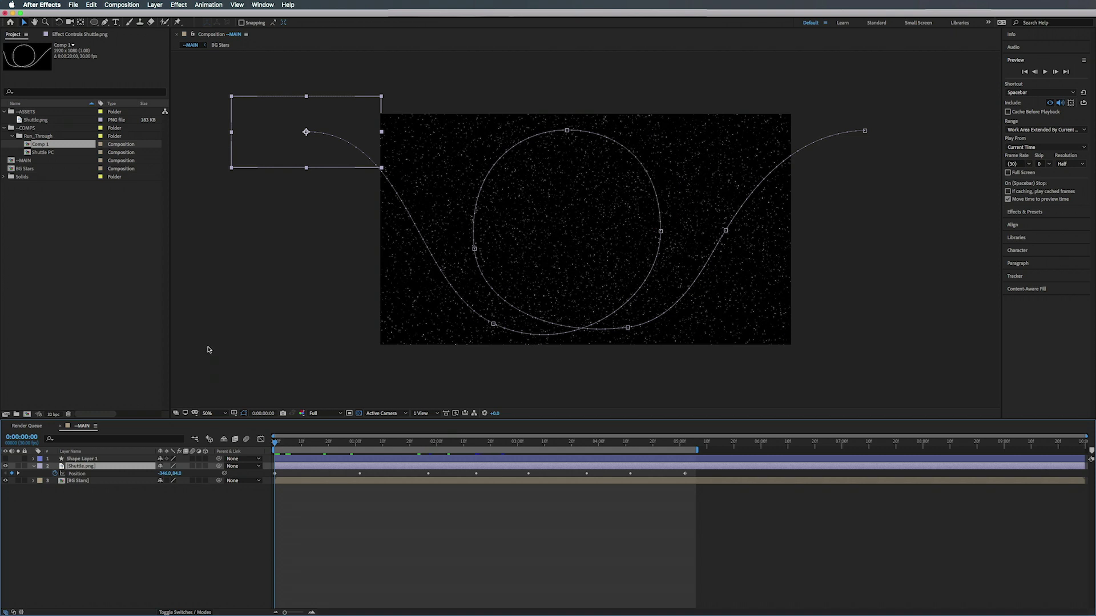
{"action": "key", "text": "space"}
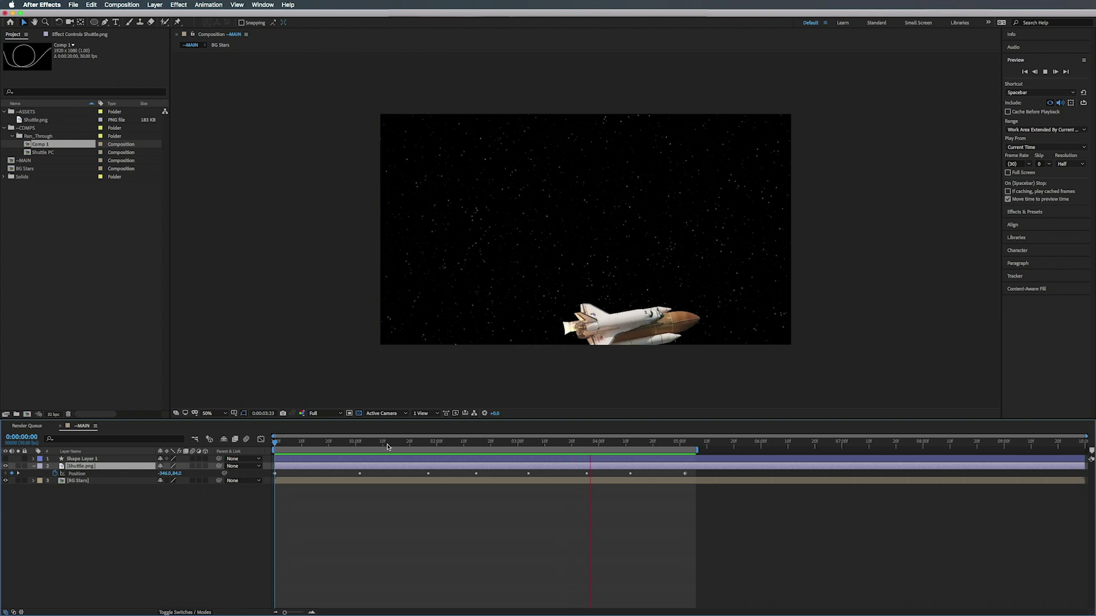
Step: At 0:00:01:29, scale the shuttle layer down from 100% to about 62%
{"action": "left_click", "coordinate": [435, 443]}
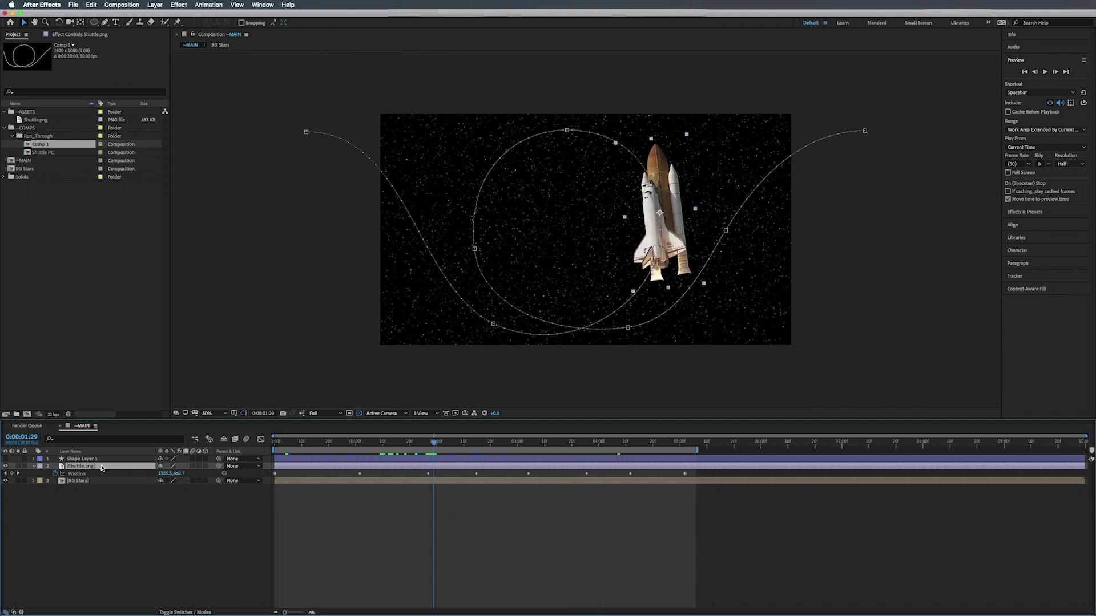
{"action": "key", "text": "s"}
{"action": "left_click_drag", "start_coordinate": [171, 473], "coordinate": [159, 474]}
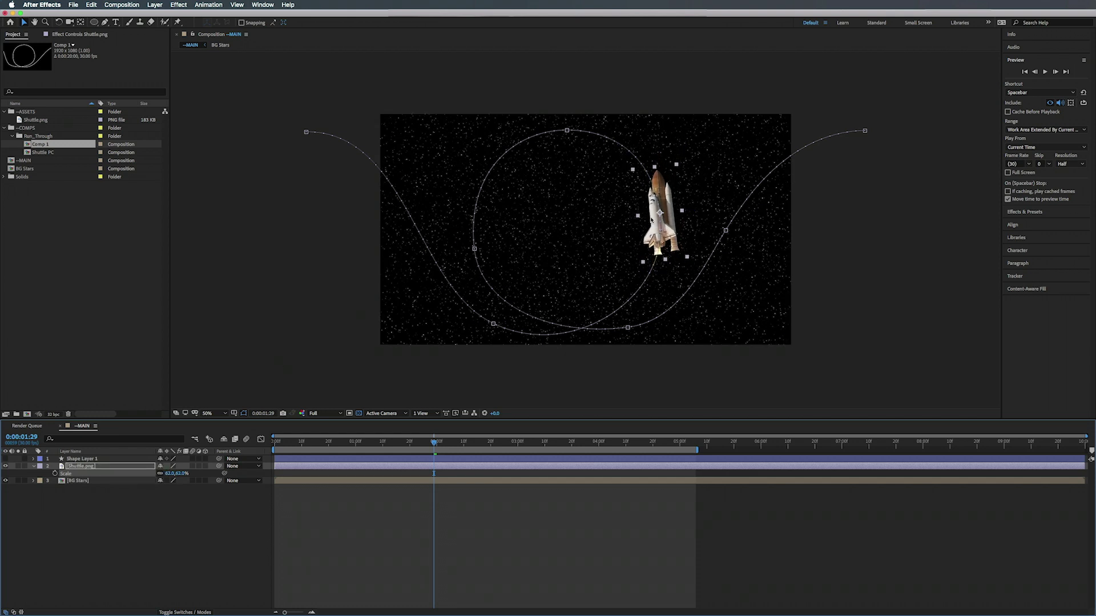
{"action": "left_click", "coordinate": [103, 466]}
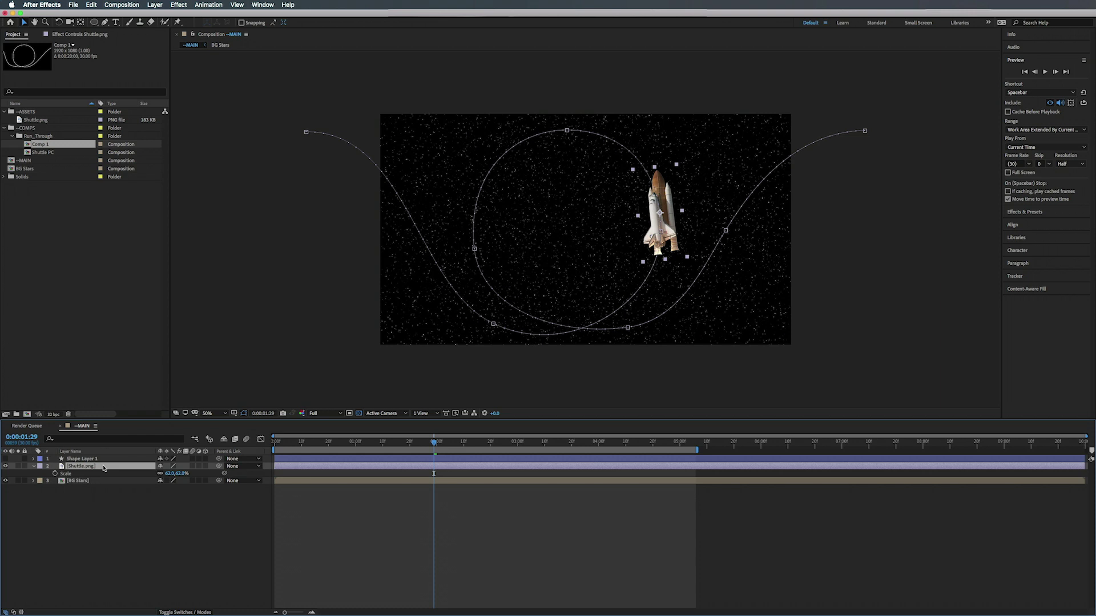
Step: Pre-compose the shuttle as Shuttle_COMP with attributes left in MAIN, then reveal its Position keyframes
{"action": "key", "text": "super+shift+c"}
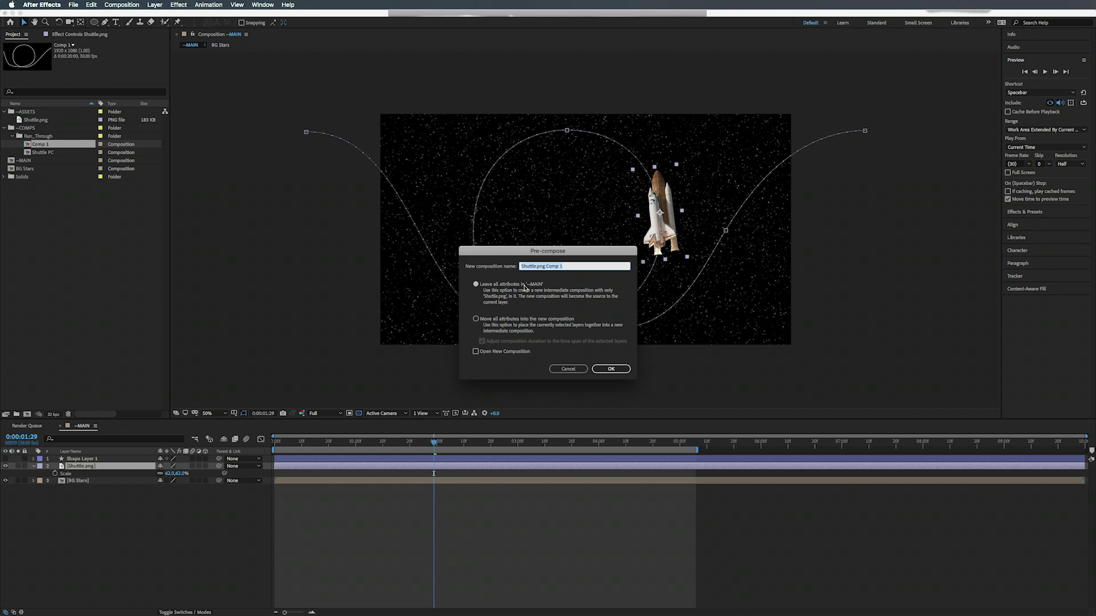
{"action": "type", "text": "Shuttle_COMP"}
{"action": "left_click", "coordinate": [619, 368]}
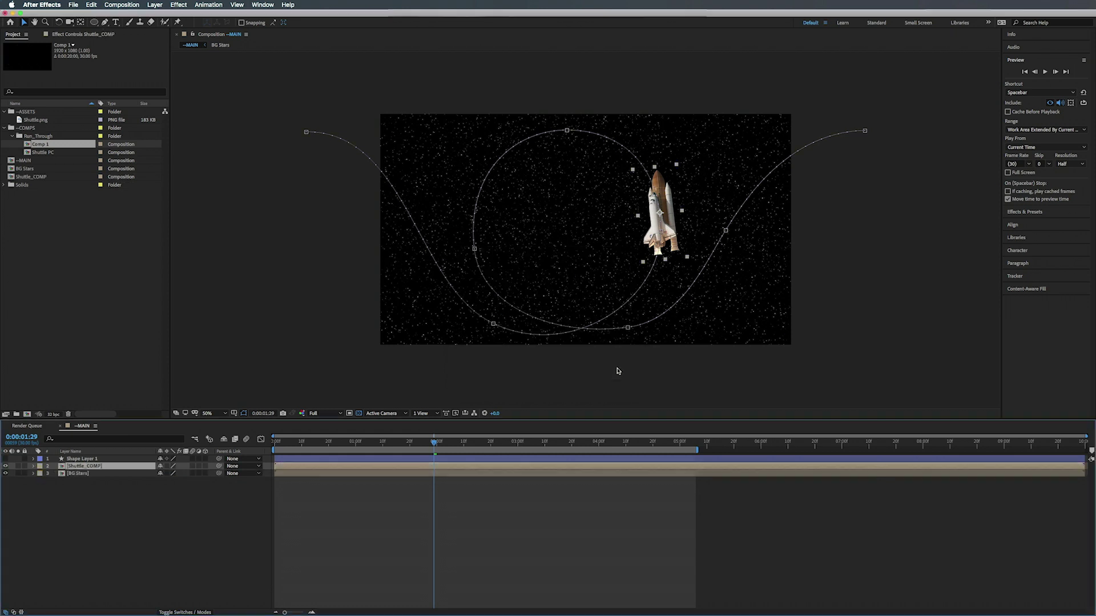
{"action": "mouse_move", "coordinate": [337, 446]}
{"action": "left_mouse_down"}
{"action": "mouse_move", "coordinate": [300, 446]}
{"action": "mouse_move", "coordinate": [345, 445]}
{"action": "left_mouse_up"}
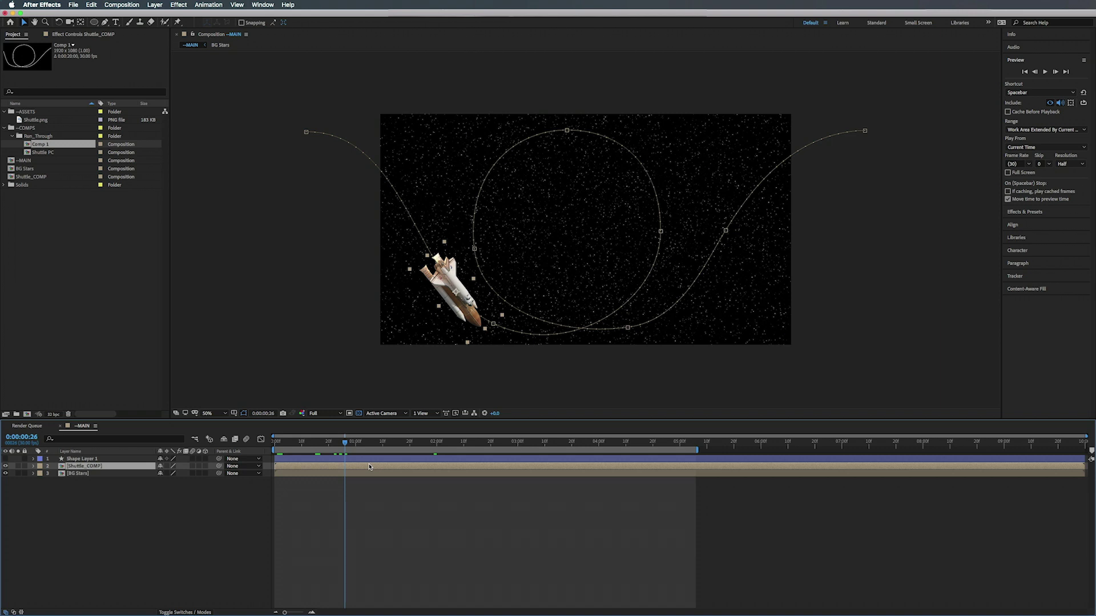
{"action": "key", "text": "u"}
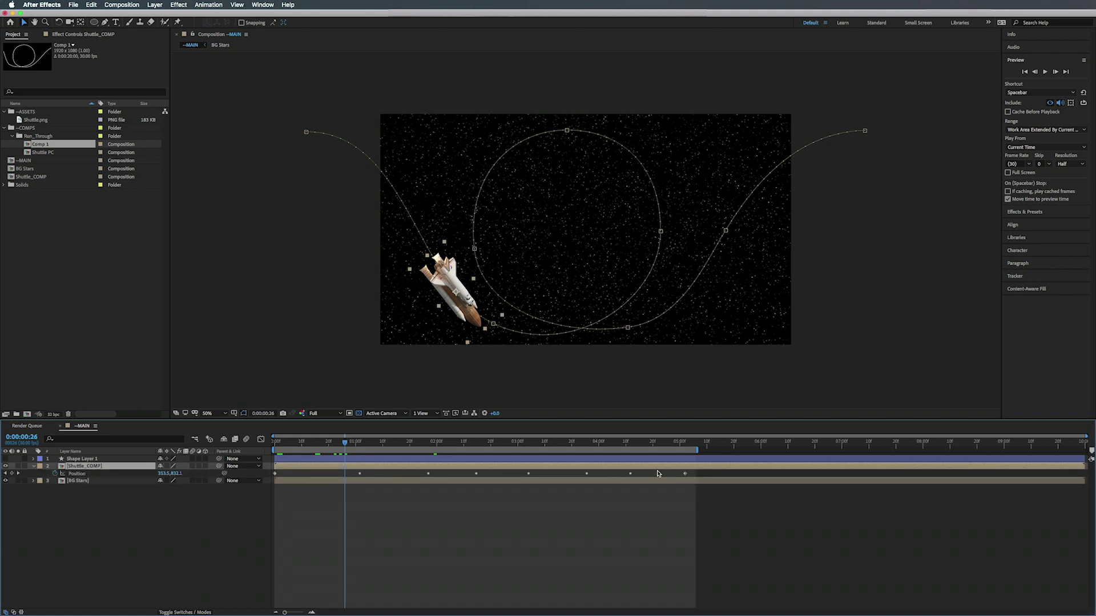
Step: Change Shuttle_COMP's height from 700 to 850 px, making it 333×850
{"action": "double_click", "coordinate": [524, 467]}
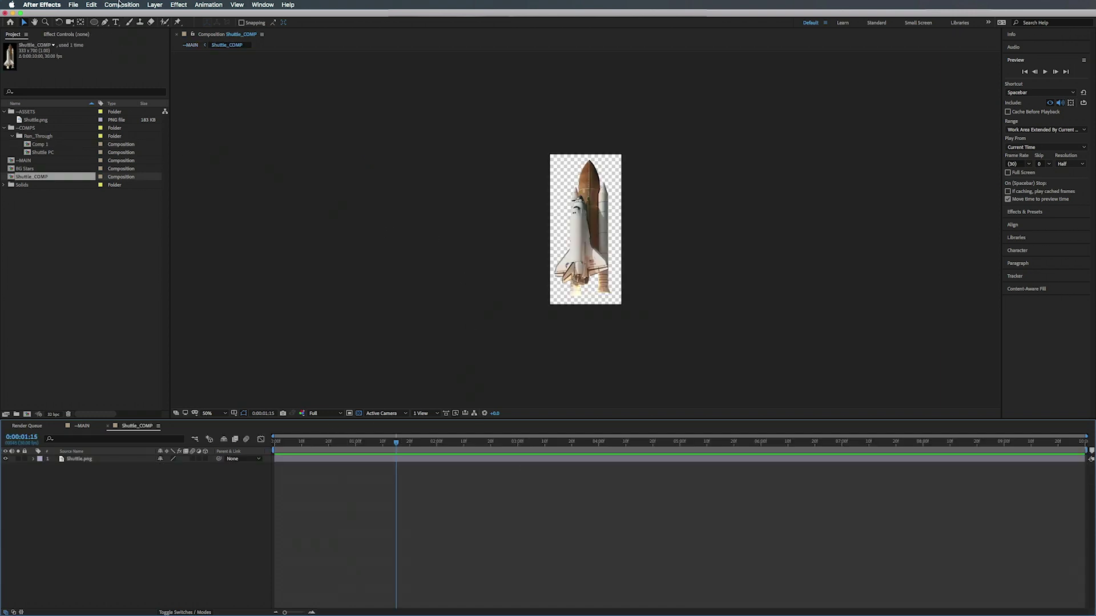
{"action": "left_click", "coordinate": [120, 4]}
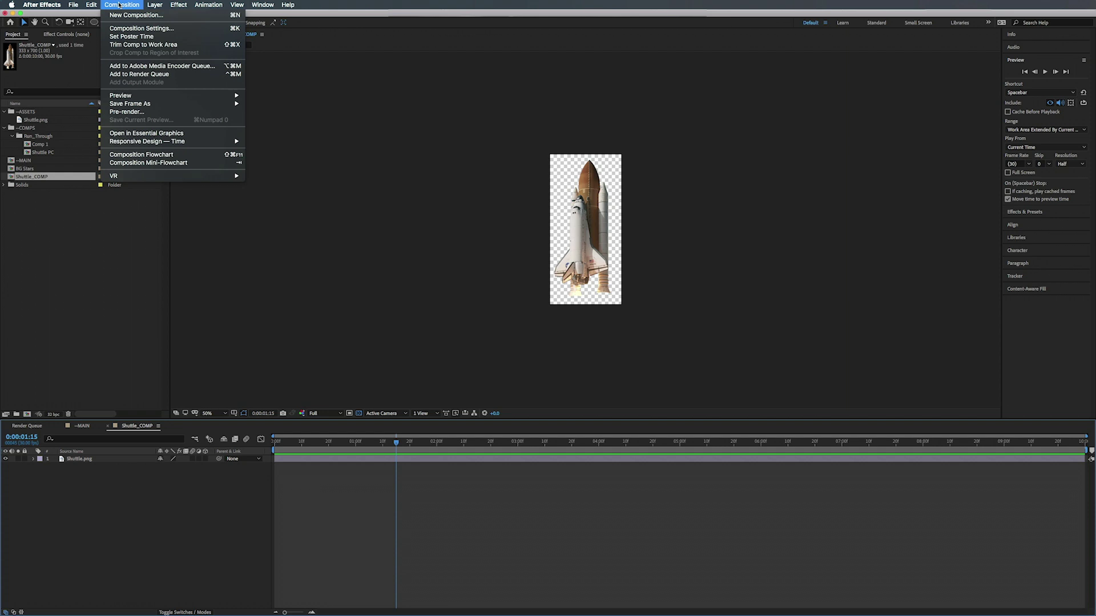
{"action": "left_click", "coordinate": [136, 28]}
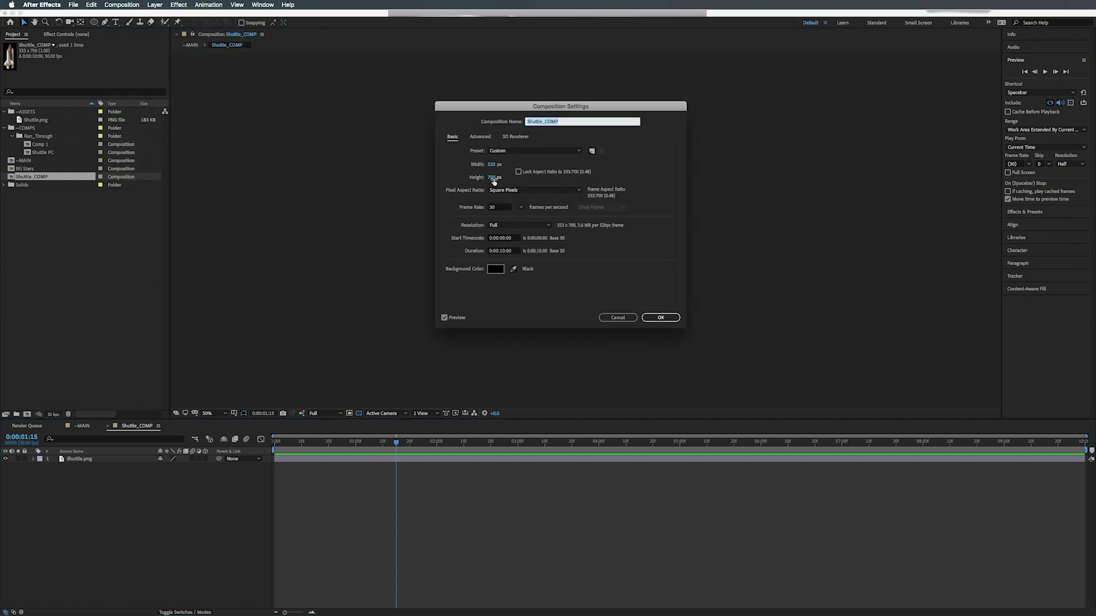
{"action": "left_click", "coordinate": [491, 178]}
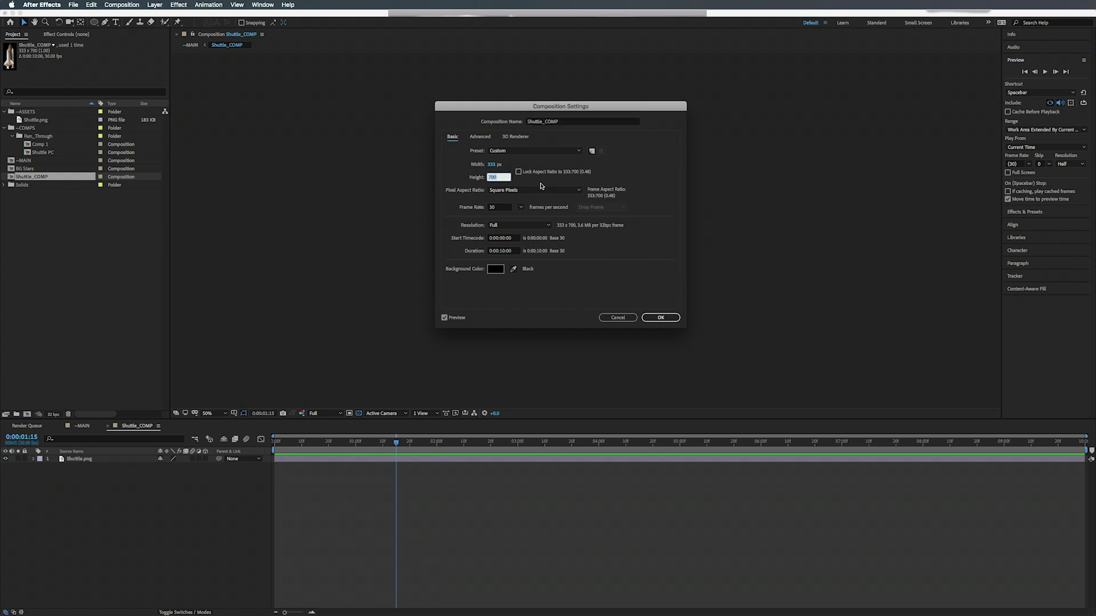
{"action": "type", "text": "850"}
{"action": "left_click", "coordinate": [660, 318]}
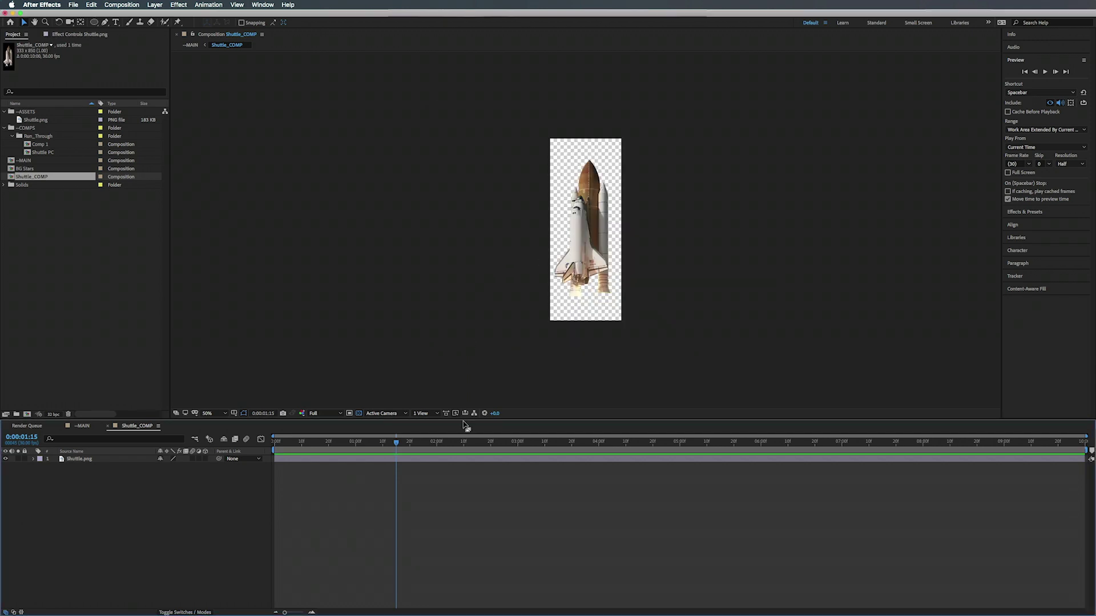
Step: Drag Shuttle.png to the top of Shuttle_COMP and set viewer magnification to Fit up to 100%
{"action": "left_click", "coordinate": [100, 459]}
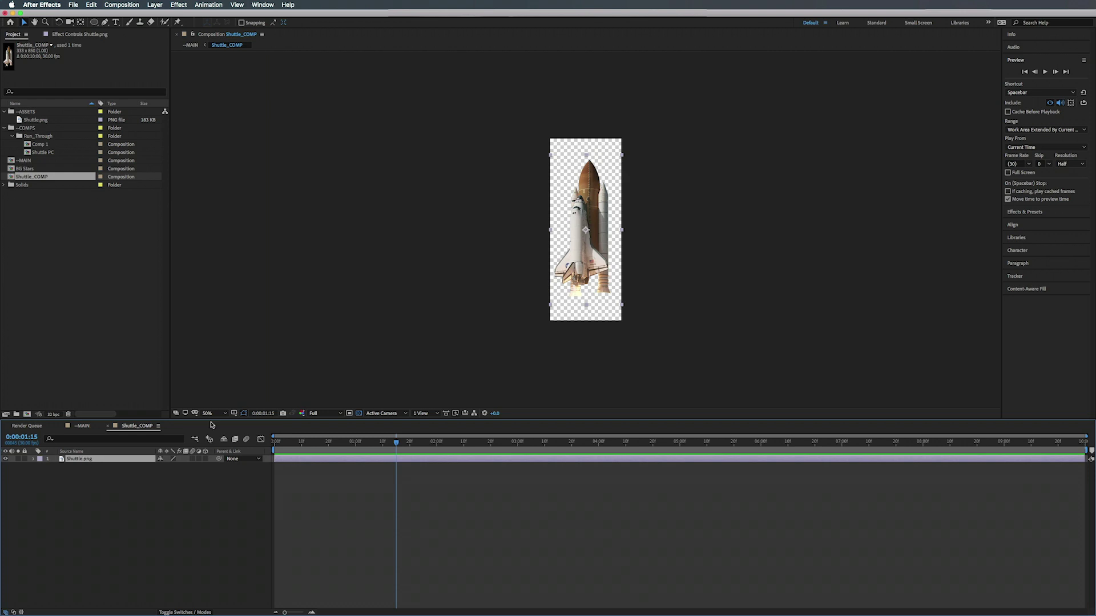
{"action": "left_click", "coordinate": [587, 258]}
{"action": "left_click_drag", "start_coordinate": [587, 255], "coordinate": [588, 239]}
{"action": "key", "text": "Caps_Lock"}
{"action": "key", "text": "Caps_Lock"}
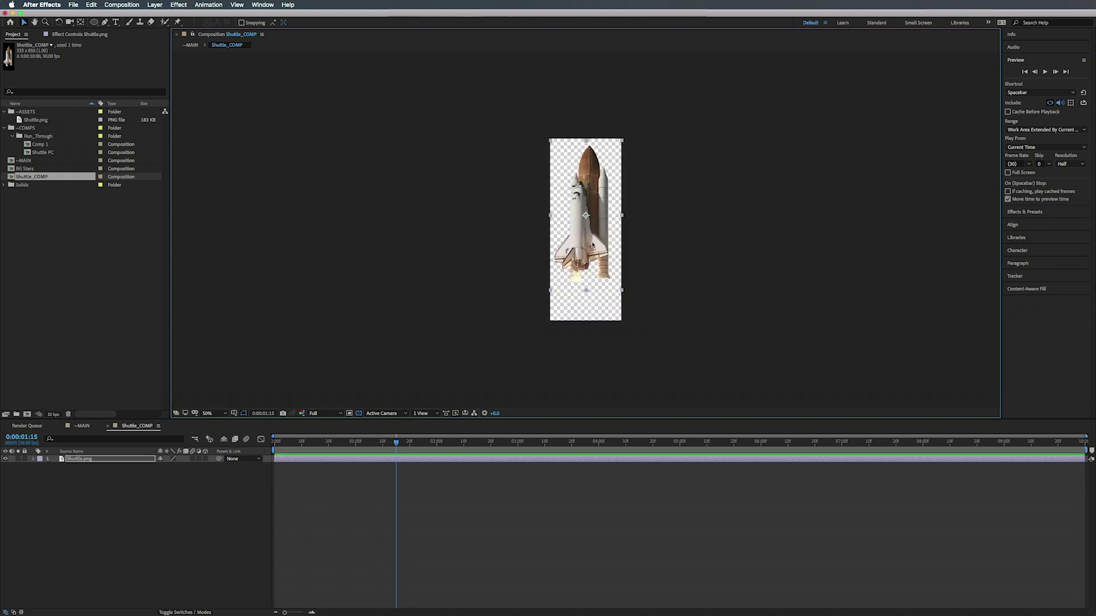
{"action": "left_click_drag", "start_coordinate": [594, 251], "coordinate": [594, 244]}
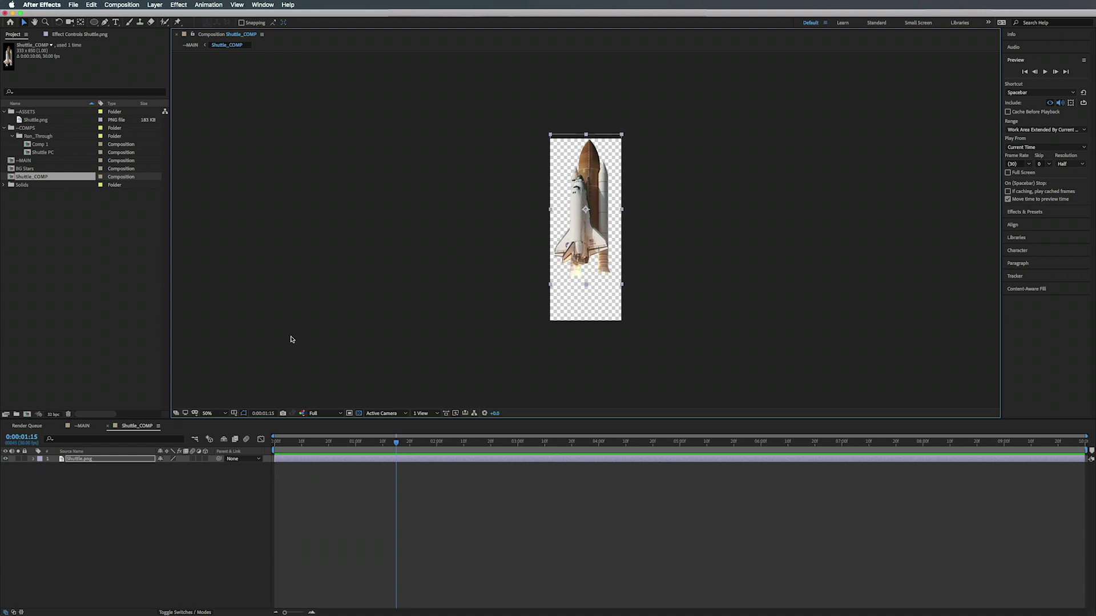
{"action": "left_click", "coordinate": [225, 414]}
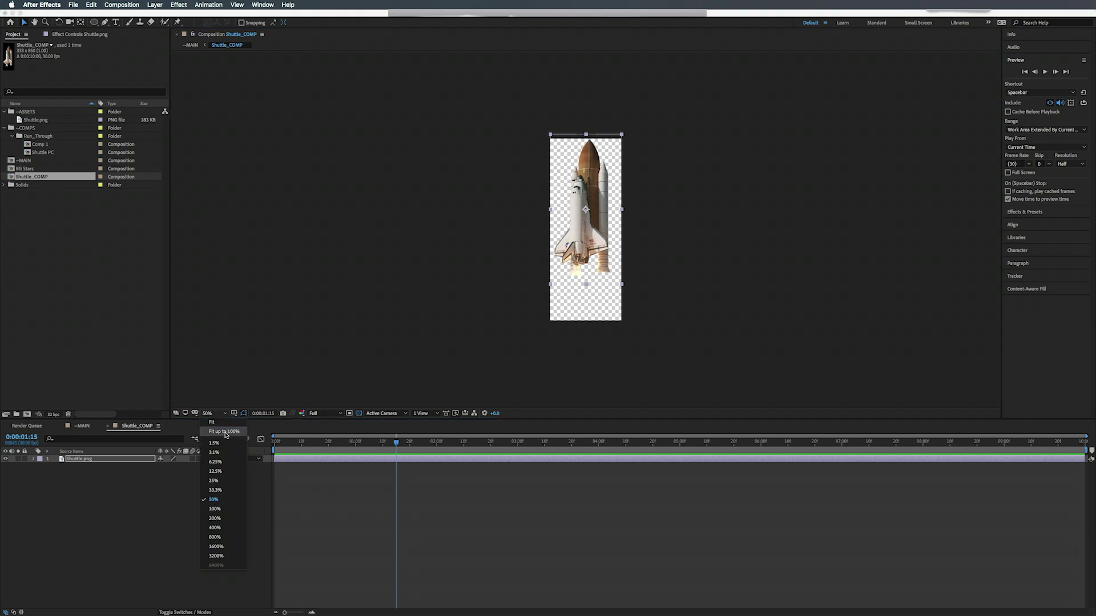
{"action": "left_click", "coordinate": [224, 432]}
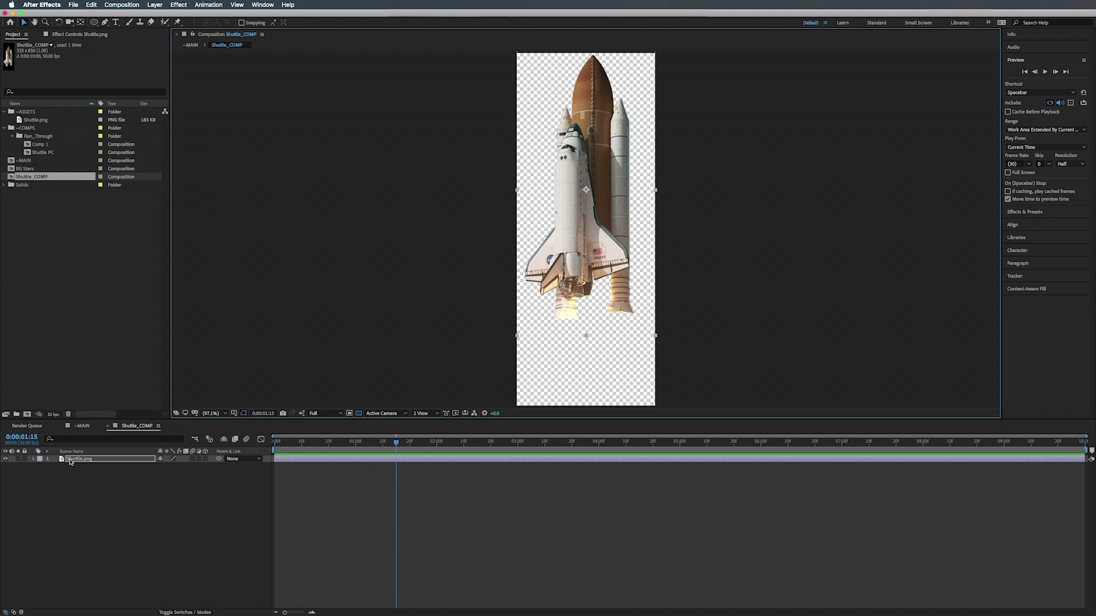
Step: Create a black 333×850 comp-sized solid named FLames
{"action": "right_click", "coordinate": [82, 507]}
{"action": "mouse_move", "coordinate": [97, 515]}
{"action": "left_click", "coordinate": [199, 535]}
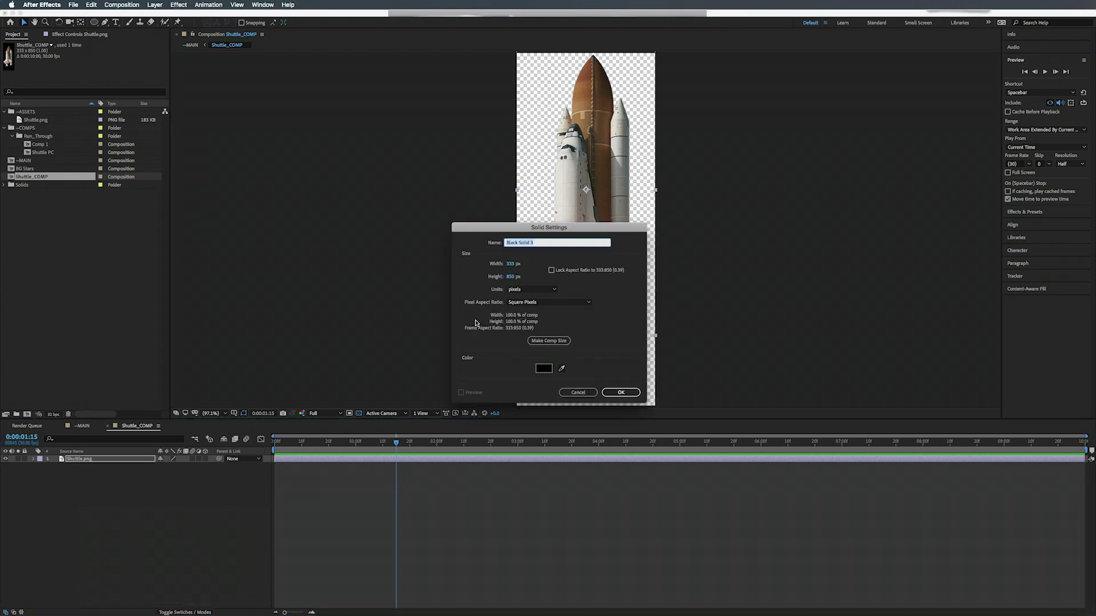
{"action": "type", "text": "Fi"}
{"action": "left_click", "coordinate": [554, 340]}
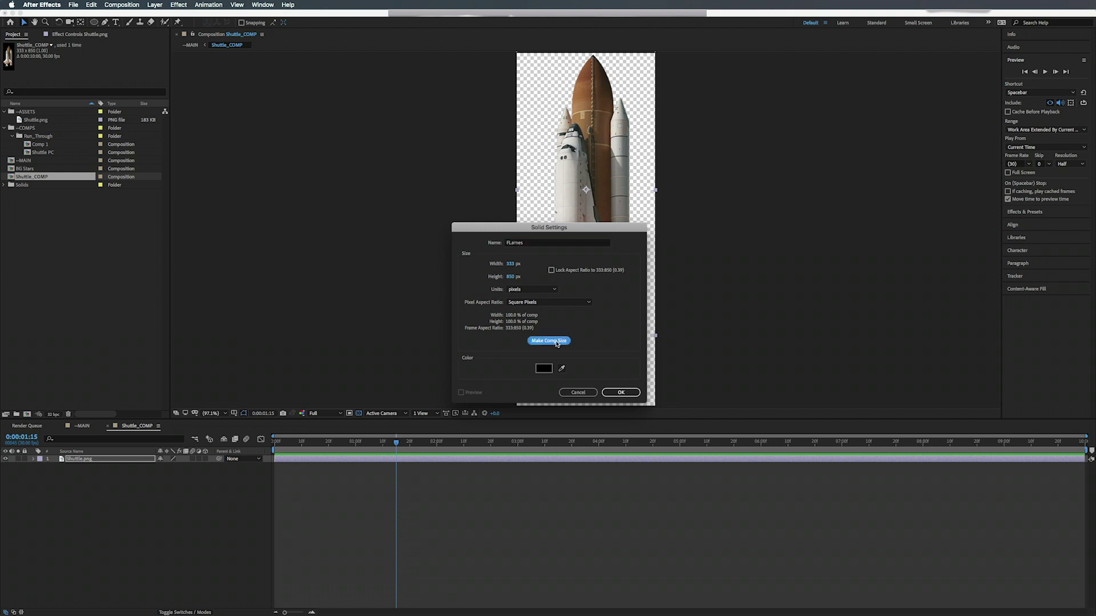
{"action": "left_click", "coordinate": [630, 394]}
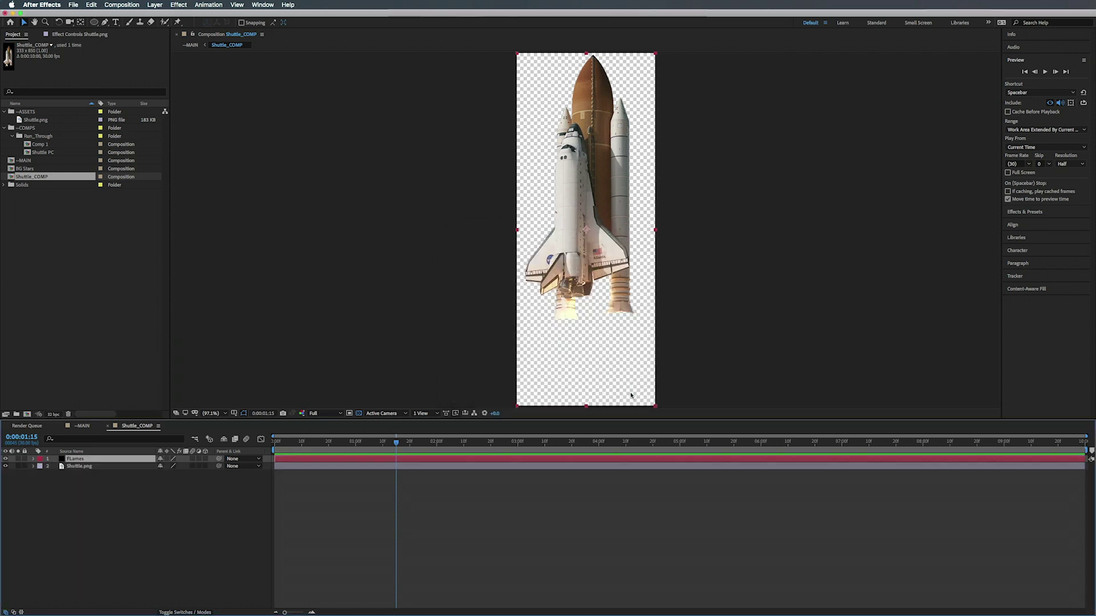
Step: Apply CC Particle World to FLames, move its emitter toward the engine and set longevity 0.71
{"action": "left_click", "coordinate": [1027, 212]}
{"action": "left_click", "coordinate": [1038, 84]}
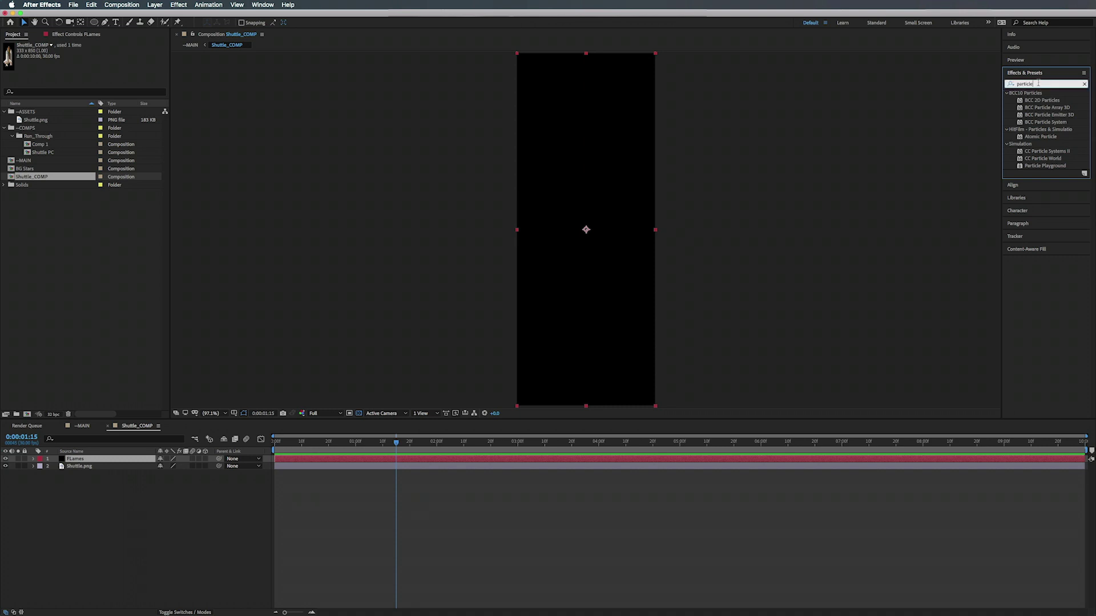
{"action": "left_click_drag", "start_coordinate": [1041, 161], "coordinate": [95, 460]}
{"action": "left_click", "coordinate": [12, 81]}
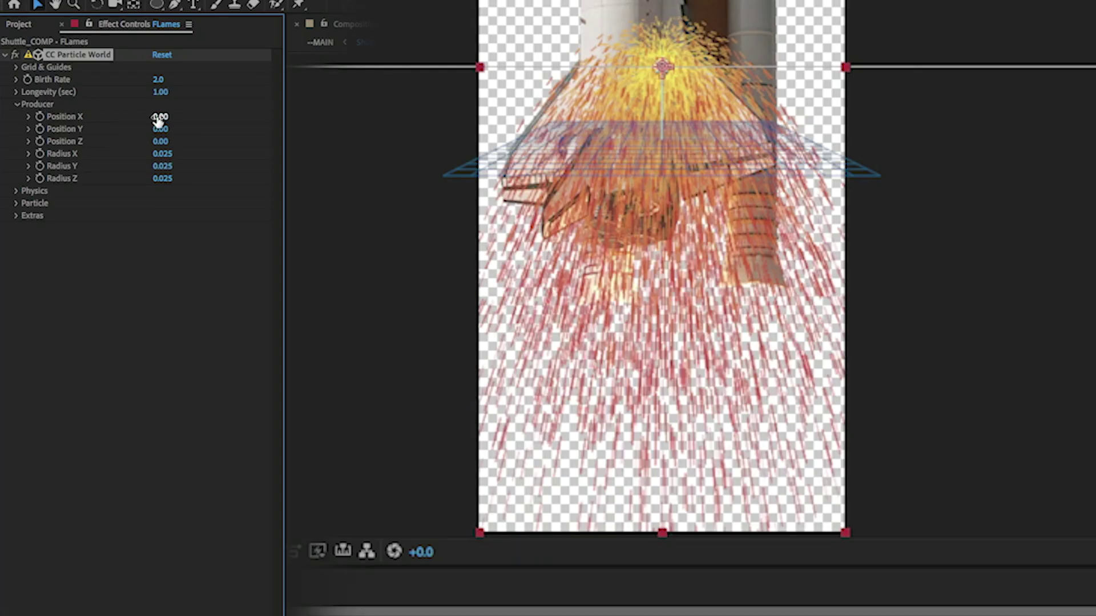
{"action": "left_click_drag", "start_coordinate": [161, 122], "coordinate": [207, 124]}
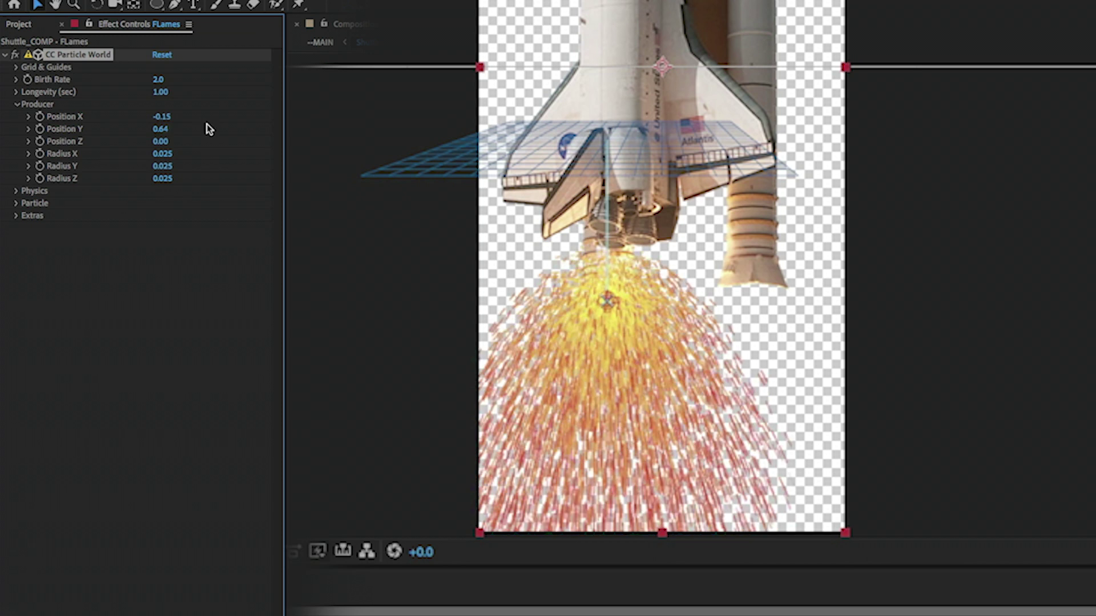
{"action": "left_click_drag", "start_coordinate": [160, 91], "coordinate": [152, 115]}
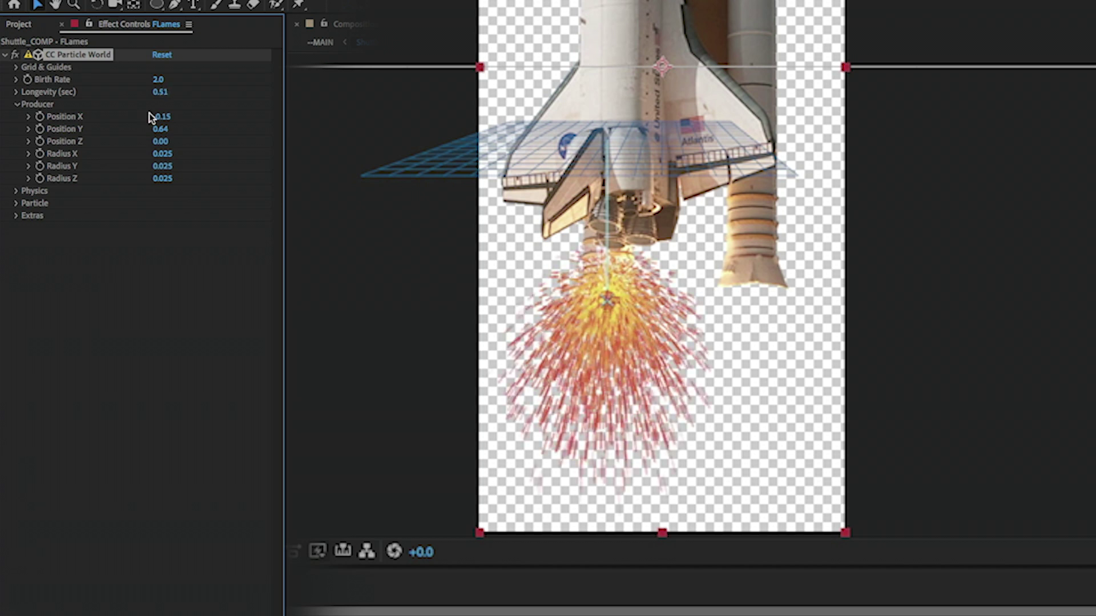
Step: Set particle Velocity 0.90, Gravity 2.650 and Longevity 0.31 for a shorter downward plume
{"action": "left_click", "coordinate": [17, 192]}
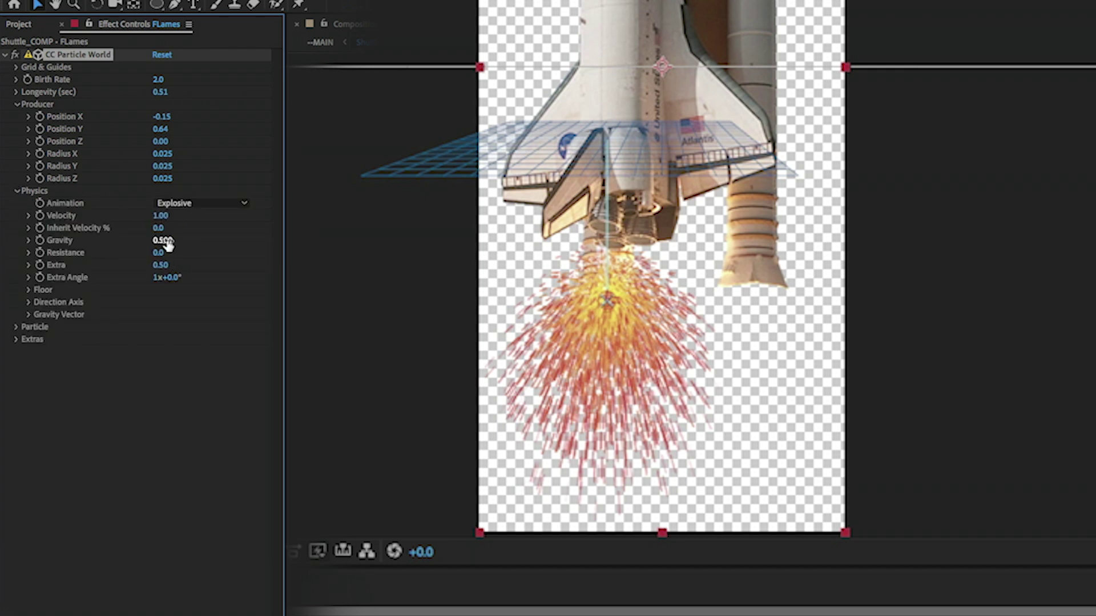
{"action": "left_click_drag", "start_coordinate": [161, 220], "coordinate": [155, 218]}
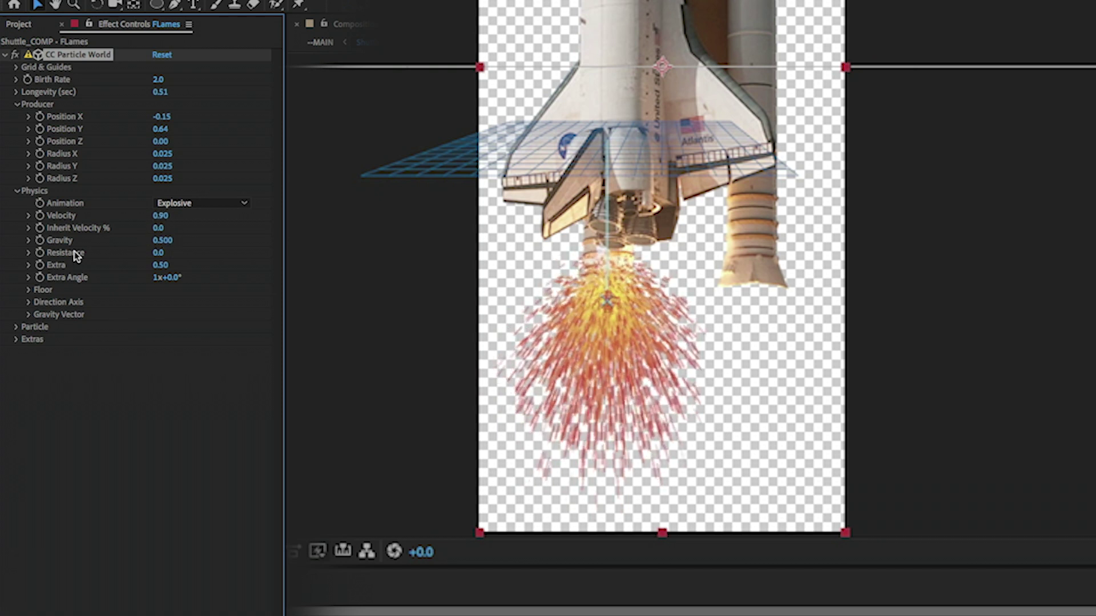
{"action": "left_click_drag", "start_coordinate": [161, 240], "coordinate": [308, 233]}
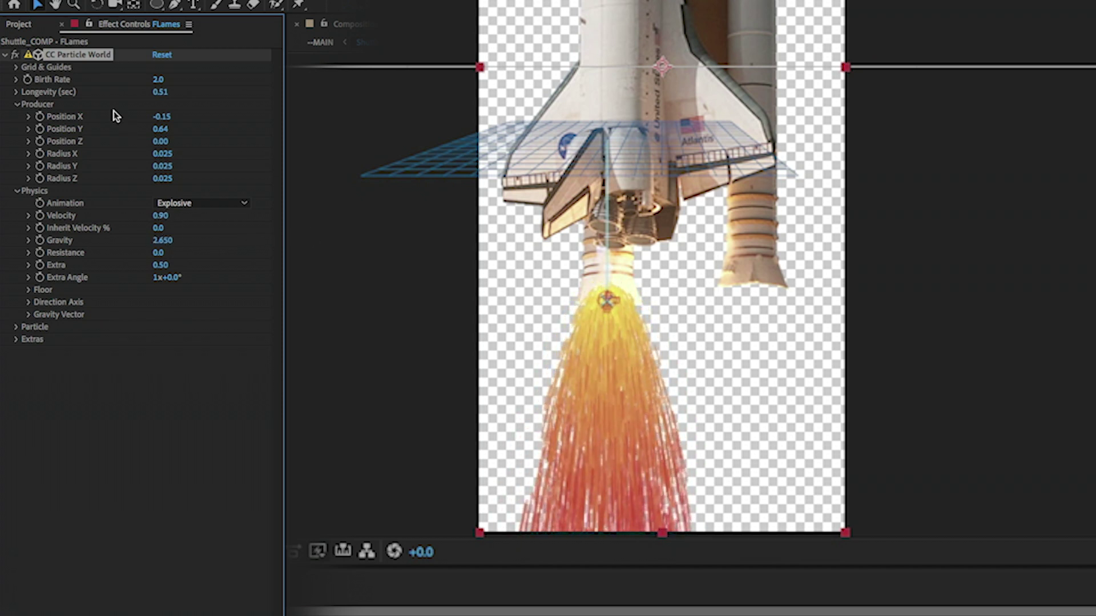
{"action": "left_click_drag", "start_coordinate": [160, 92], "coordinate": [157, 106]}
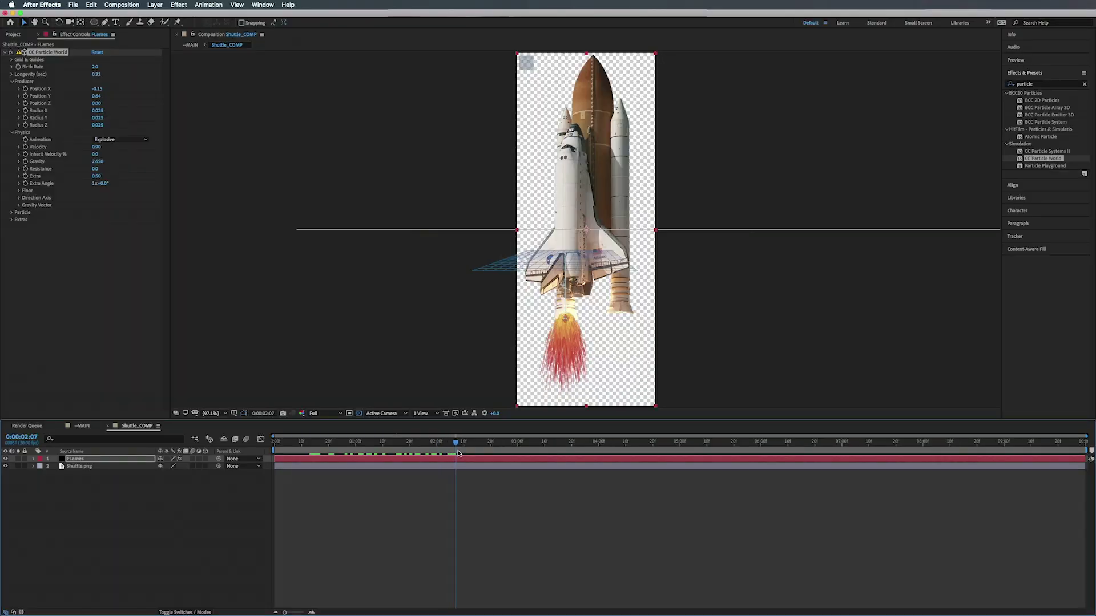
{"action": "left_click_drag", "start_coordinate": [457, 453], "coordinate": [478, 452]}
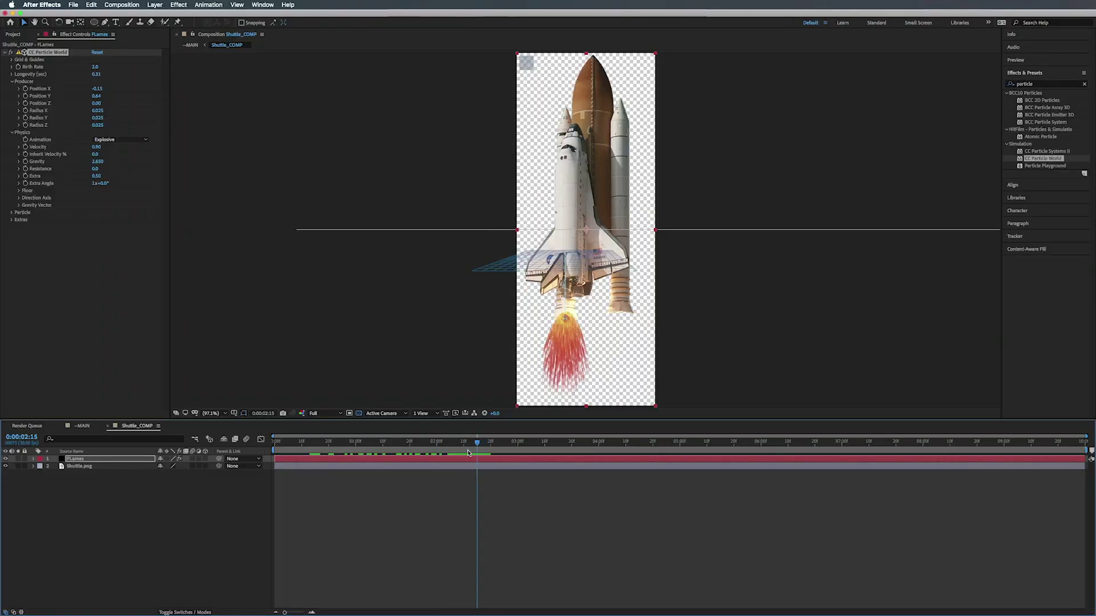
Step: Move FLames beneath Shuttle.png and duplicate its CC Particle World effect
{"action": "left_click_drag", "start_coordinate": [76, 460], "coordinate": [81, 473]}
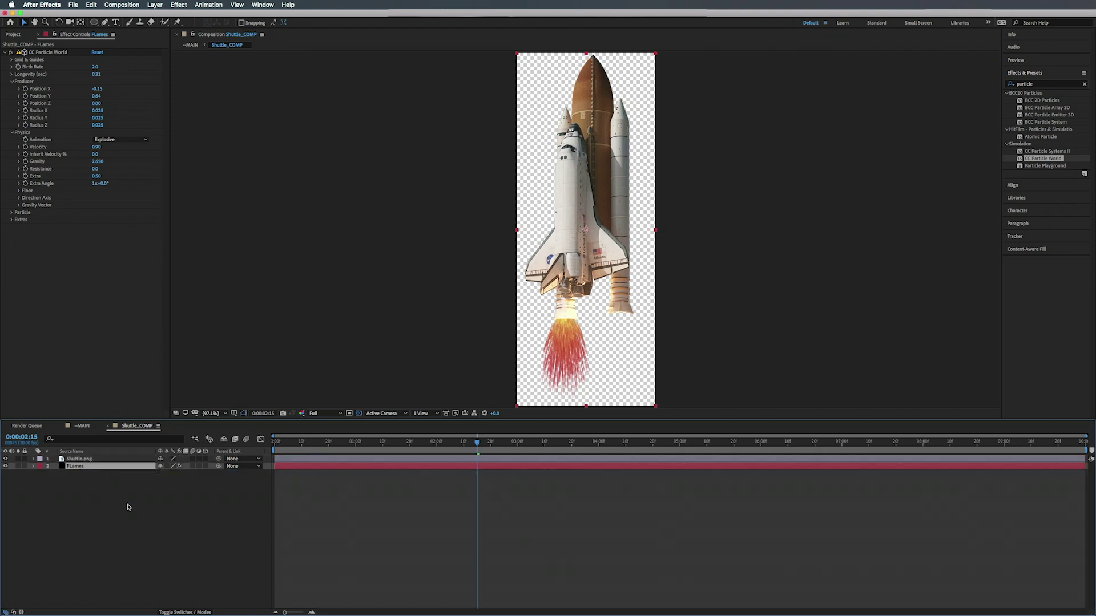
{"action": "left_click", "coordinate": [19, 66]}
{"action": "left_click", "coordinate": [45, 54]}
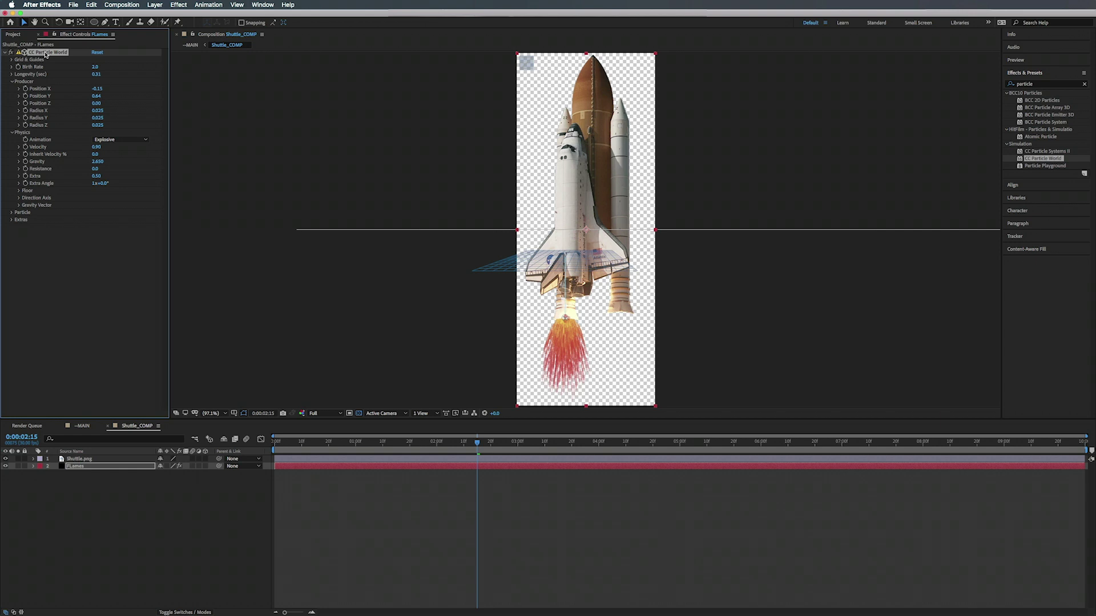
{"action": "key", "text": "super+d"}
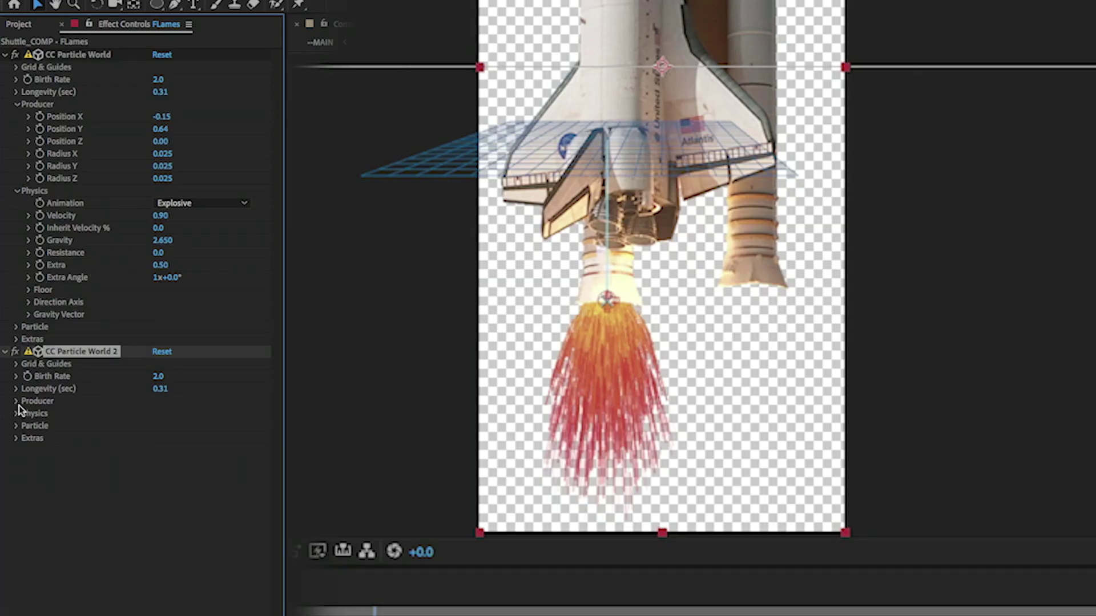
Step: Place the second emitter at X 0.25, Y 0.59 under the right booster with Composite With Original on
{"action": "left_click", "coordinate": [14, 257]}
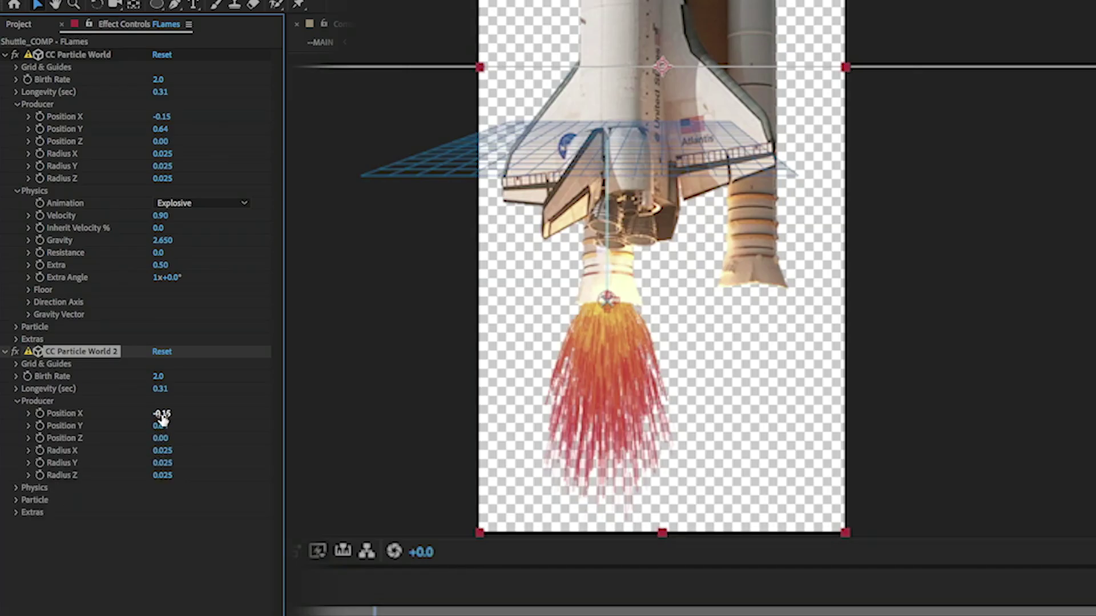
{"action": "mouse_move", "coordinate": [162, 413]}
{"action": "left_mouse_down"}
{"action": "mouse_move", "coordinate": [191, 413]}
{"action": "mouse_move", "coordinate": [160, 428]}
{"action": "left_mouse_up"}
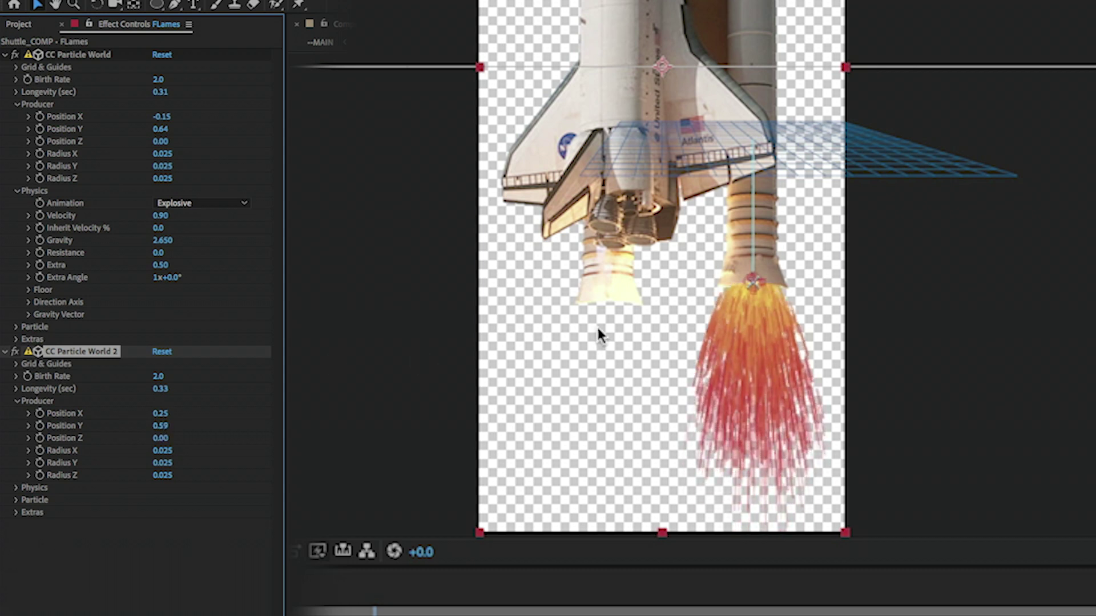
{"action": "left_click", "coordinate": [16, 514]}
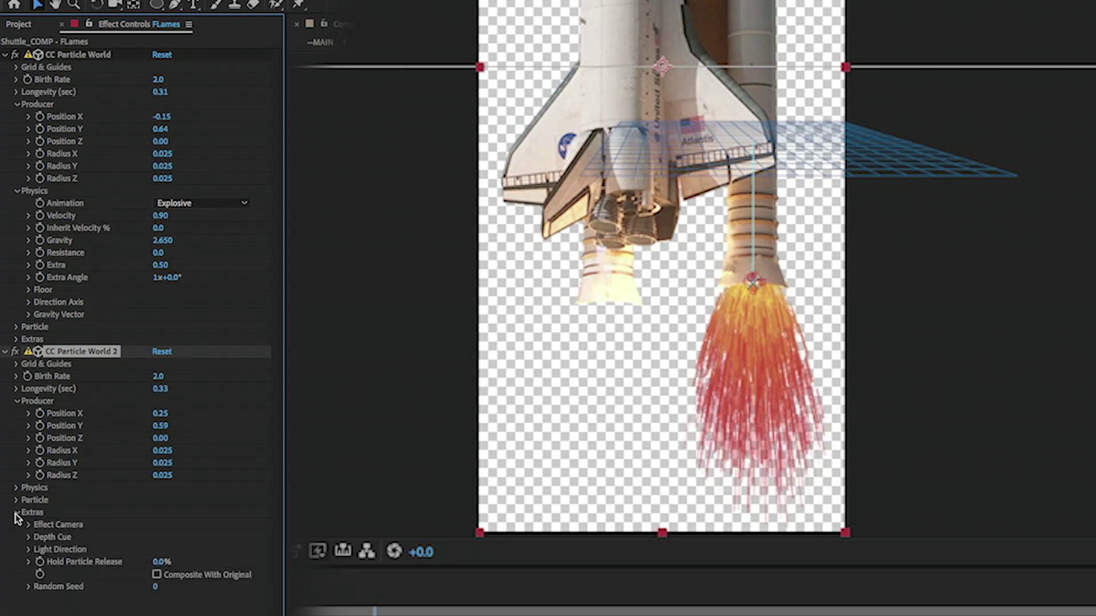
{"action": "left_click", "coordinate": [157, 574]}
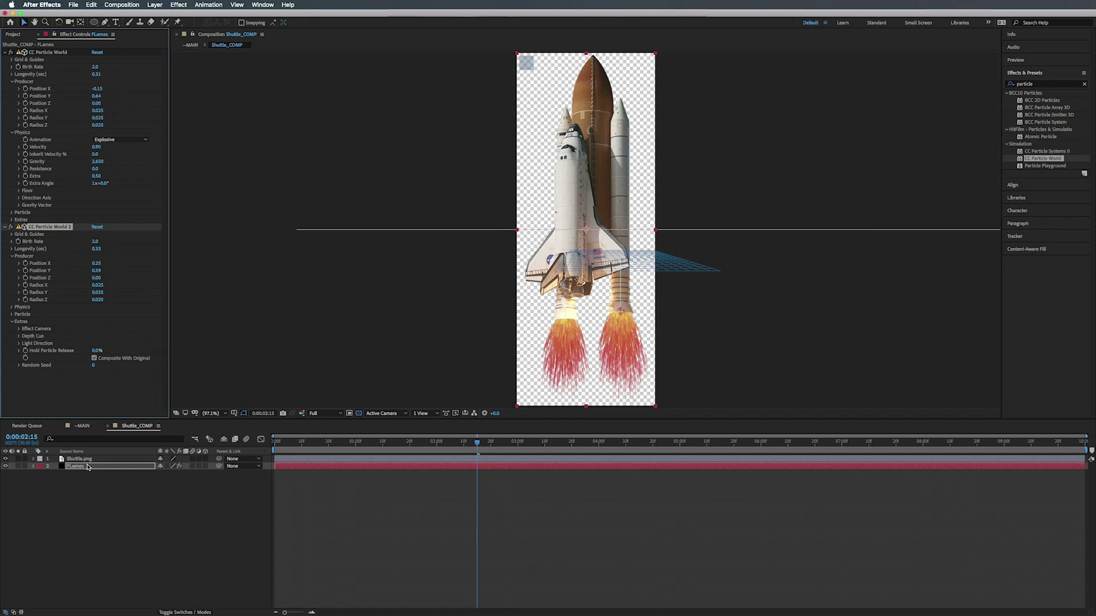
{"action": "left_click", "coordinate": [4, 52]}
Step: Apply Fast Box Blur to FLames and set its Blur Radius to 4.0
{"action": "left_click", "coordinate": [4, 59]}
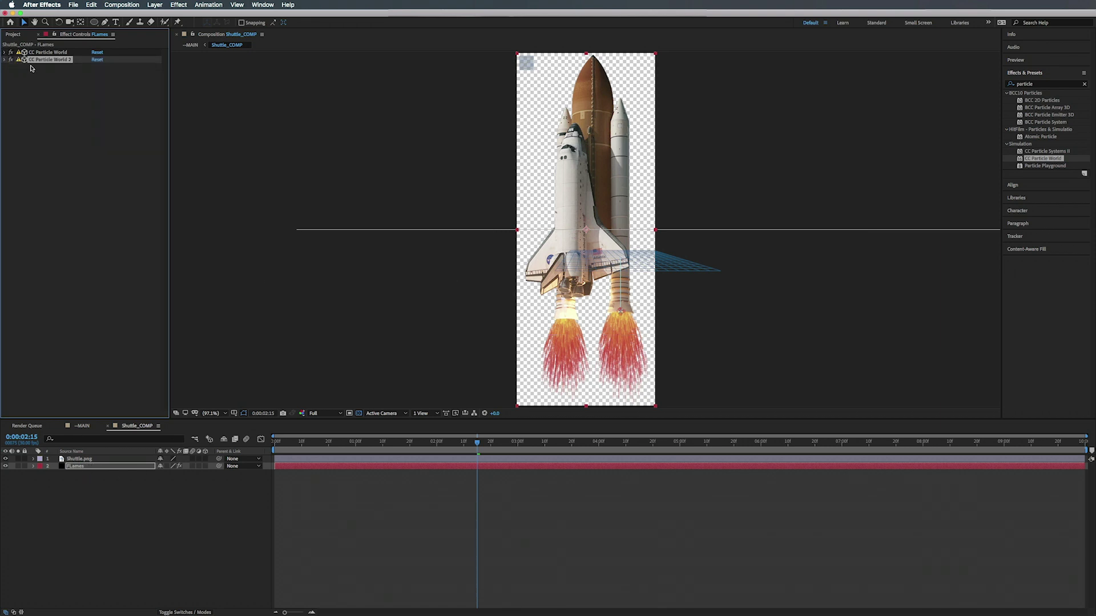
{"action": "left_click", "coordinate": [50, 91]}
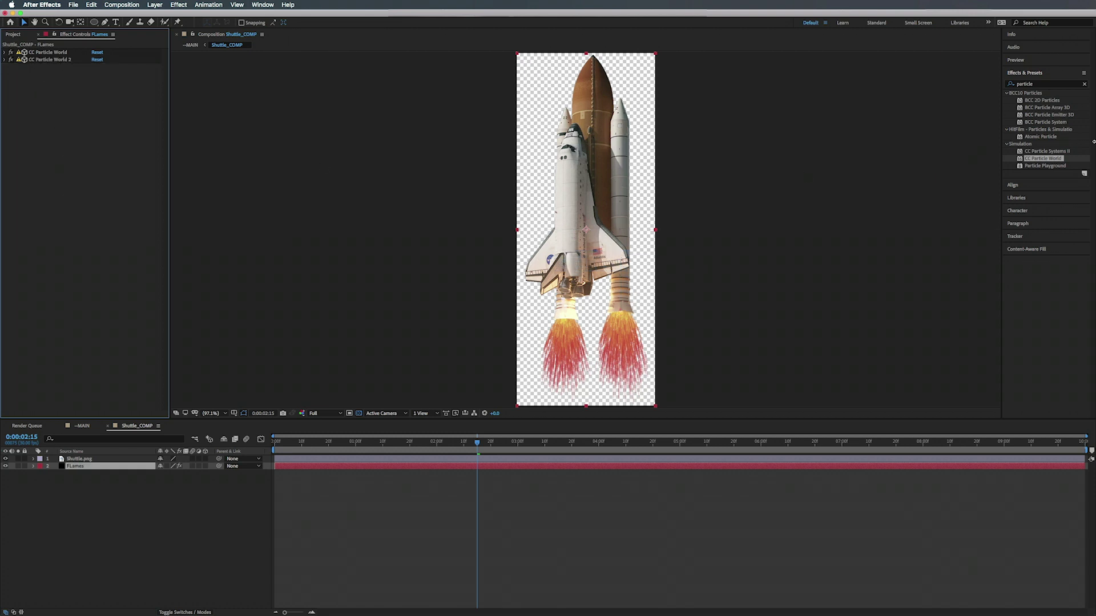
{"action": "left_click", "coordinate": [1035, 84]}
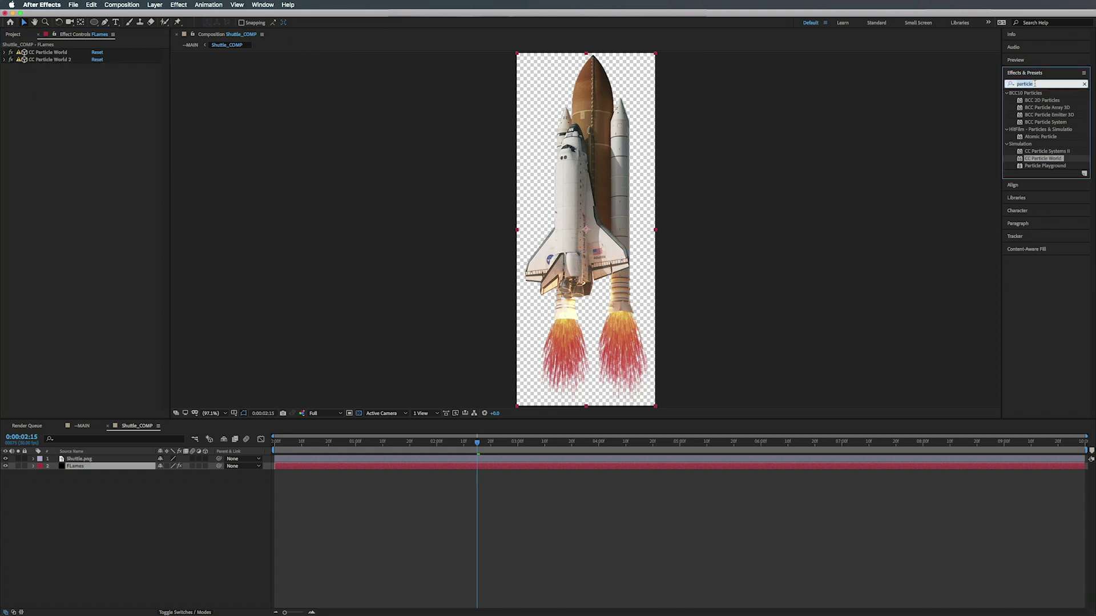
{"action": "type", "text": "fast box"}
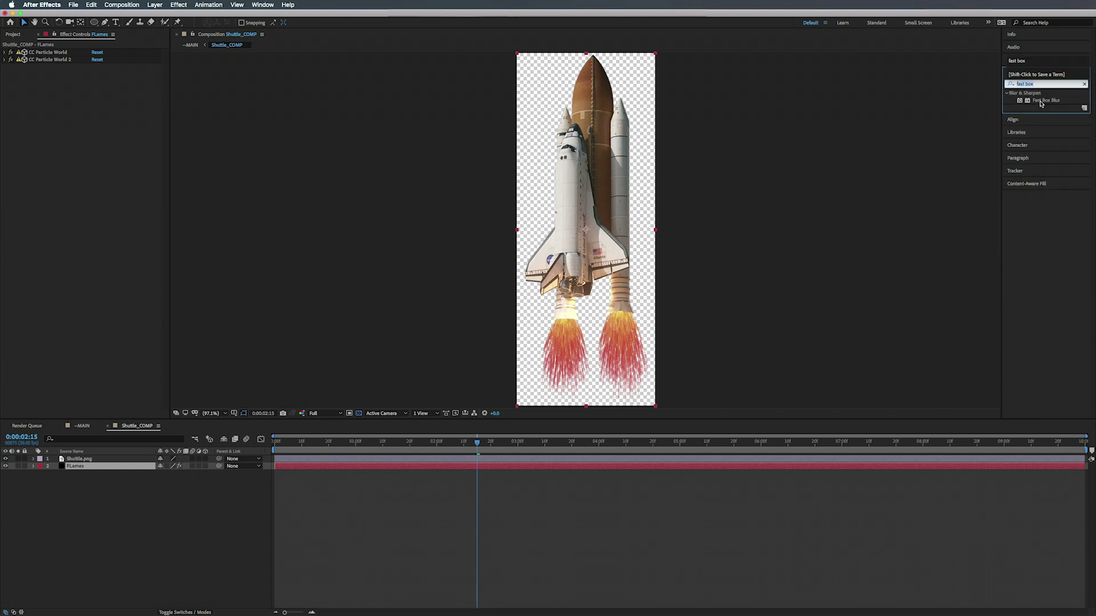
{"action": "left_click_drag", "start_coordinate": [937, 147], "coordinate": [97, 155]}
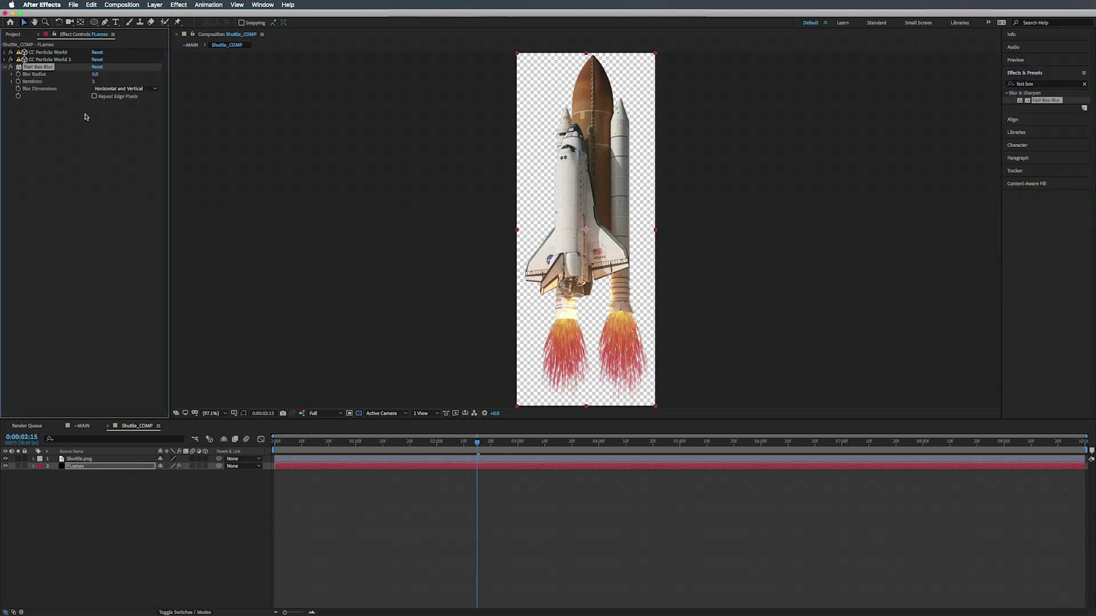
{"action": "left_click", "coordinate": [95, 74]}
{"action": "type", "text": "3"}
{"action": "key", "text": "Return"}
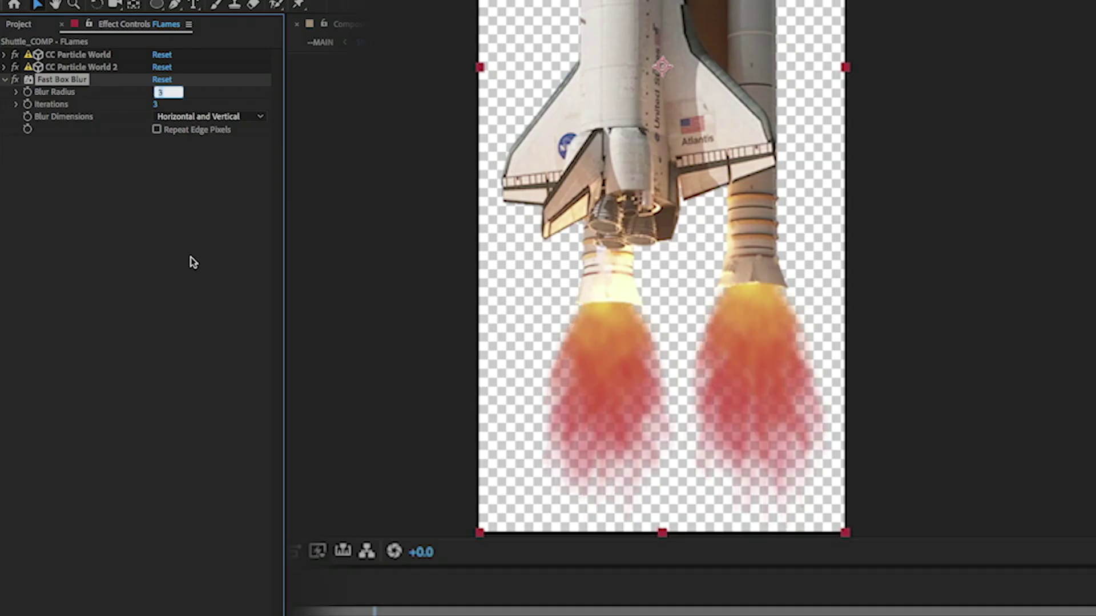
{"action": "key", "text": "Up"}
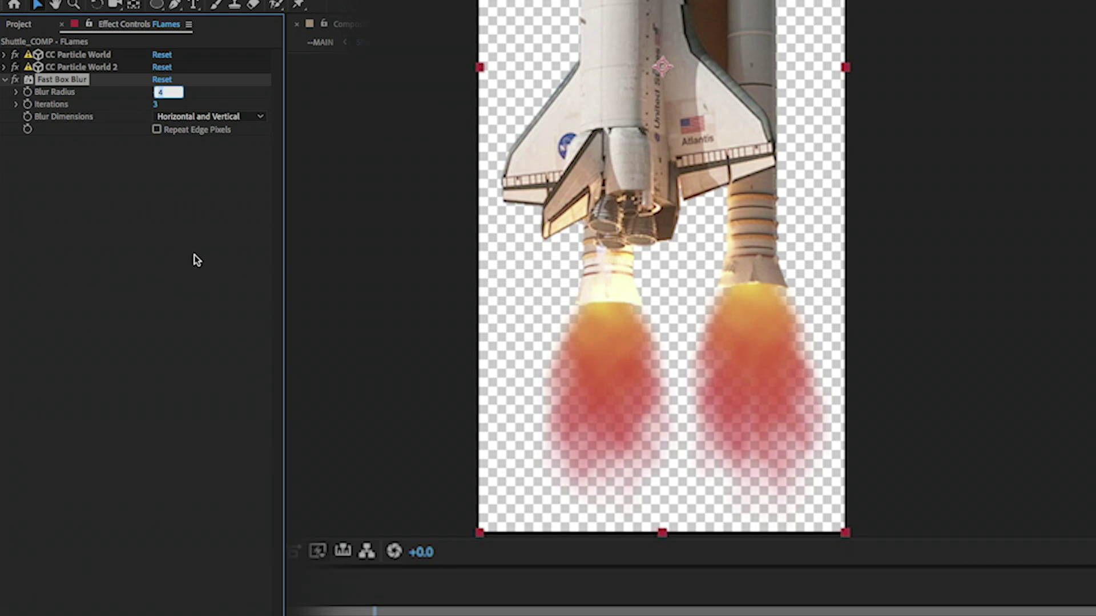
{"action": "key", "text": "Return"}
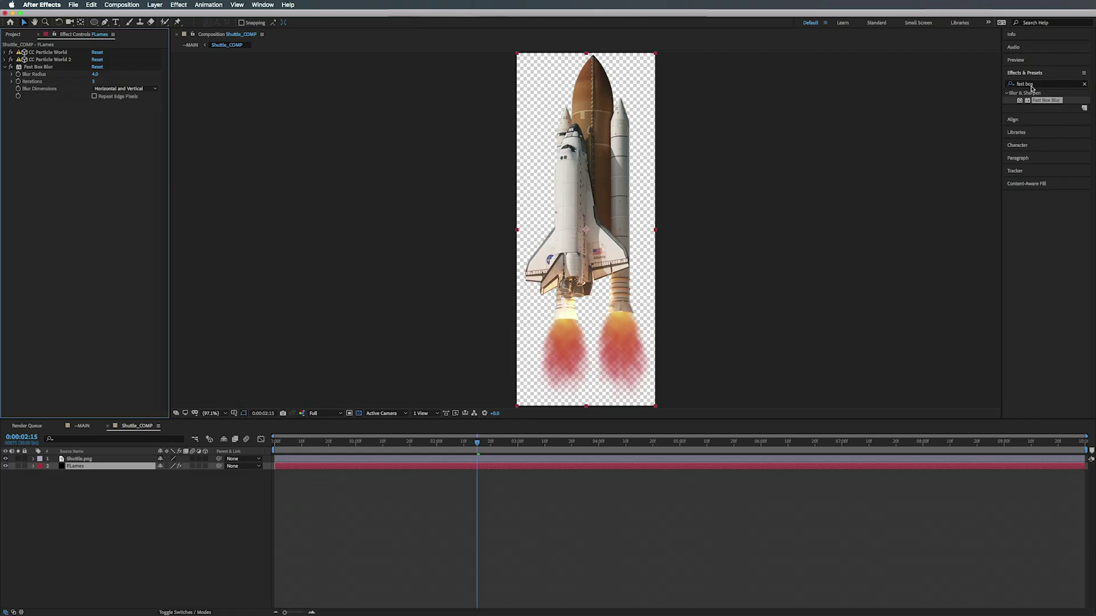
{"action": "left_click", "coordinate": [1033, 86]}
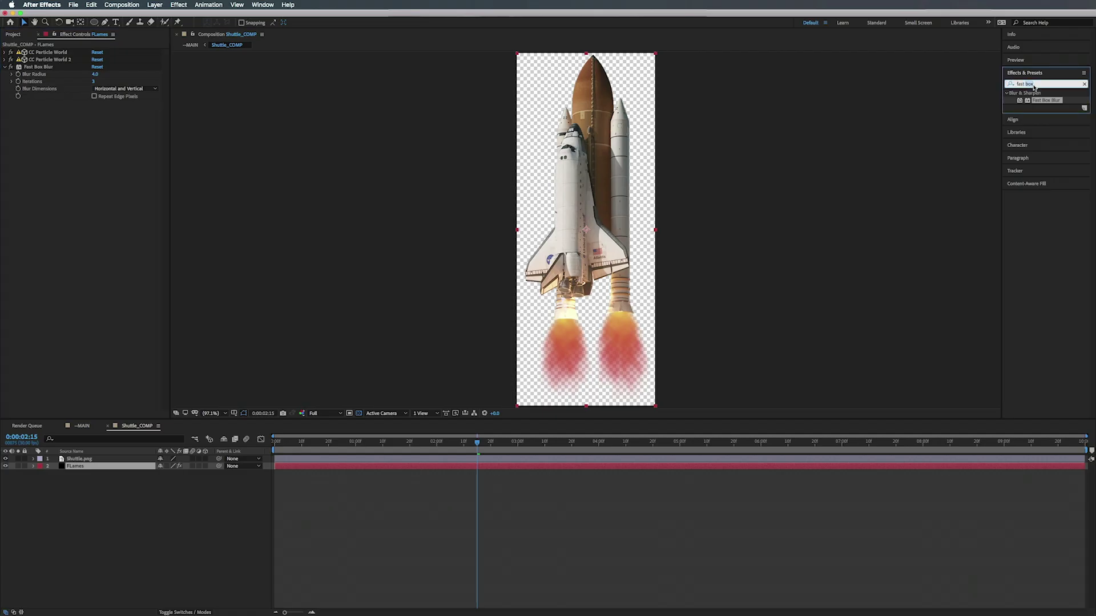
Step: Apply Levels to FLames on the Alpha channel with Input Black 0.4510 and Input White 0.5333
{"action": "type", "text": "leve"}
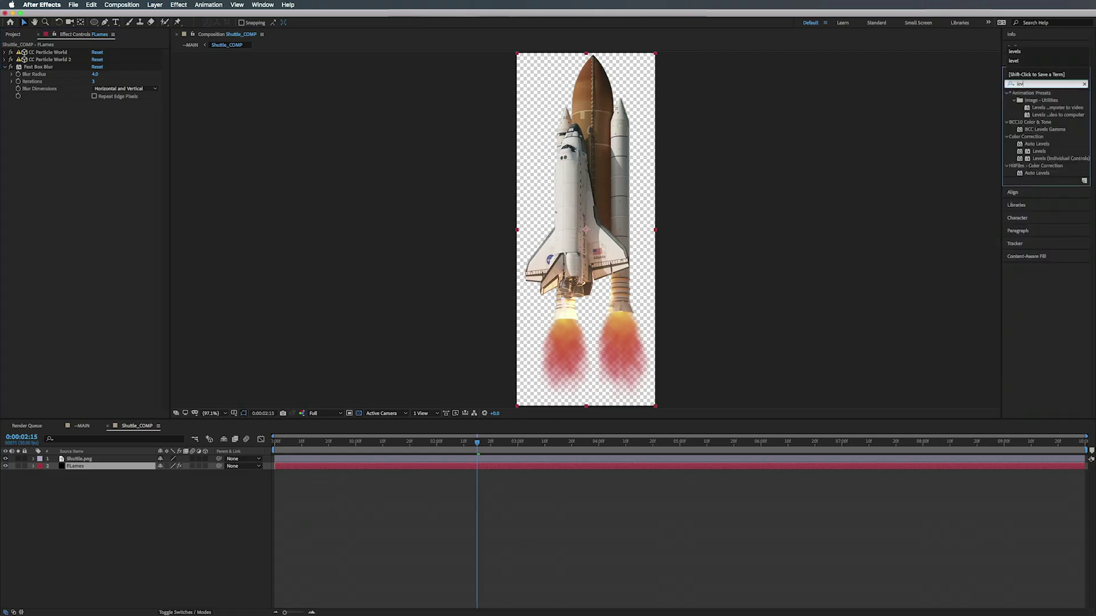
{"action": "type", "text": "ls"}
{"action": "left_click_drag", "start_coordinate": [1029, 154], "coordinate": [93, 114]}
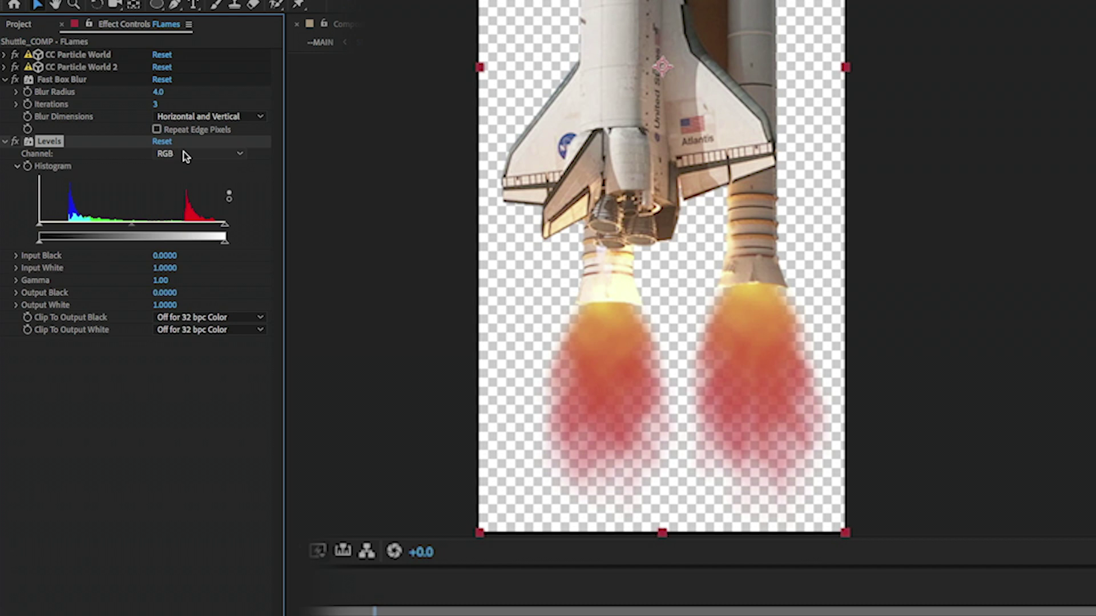
{"action": "left_click", "coordinate": [180, 158]}
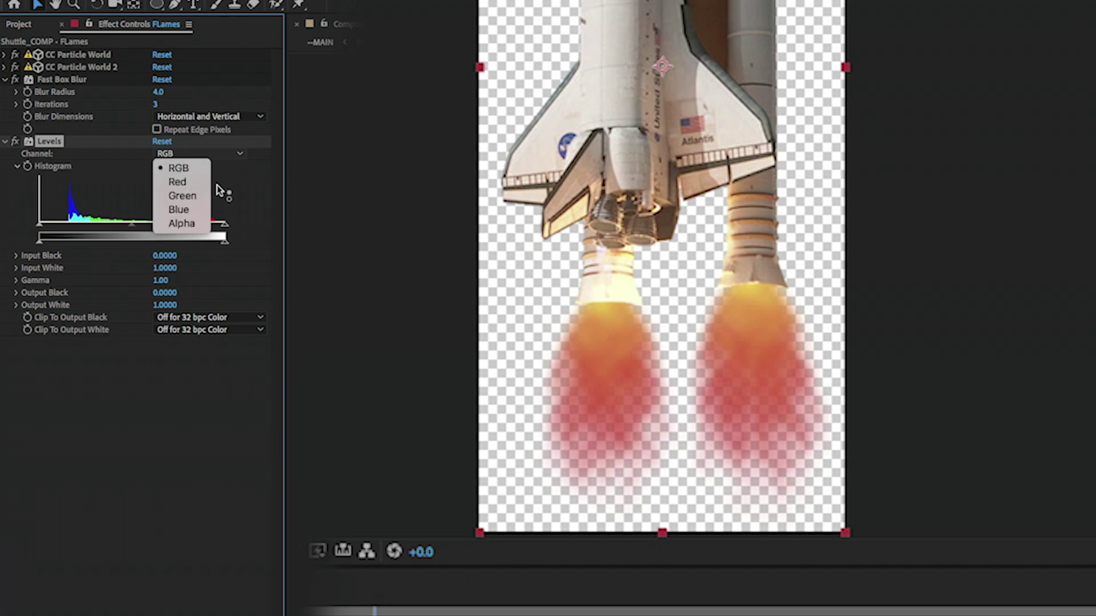
{"action": "left_click", "coordinate": [185, 225]}
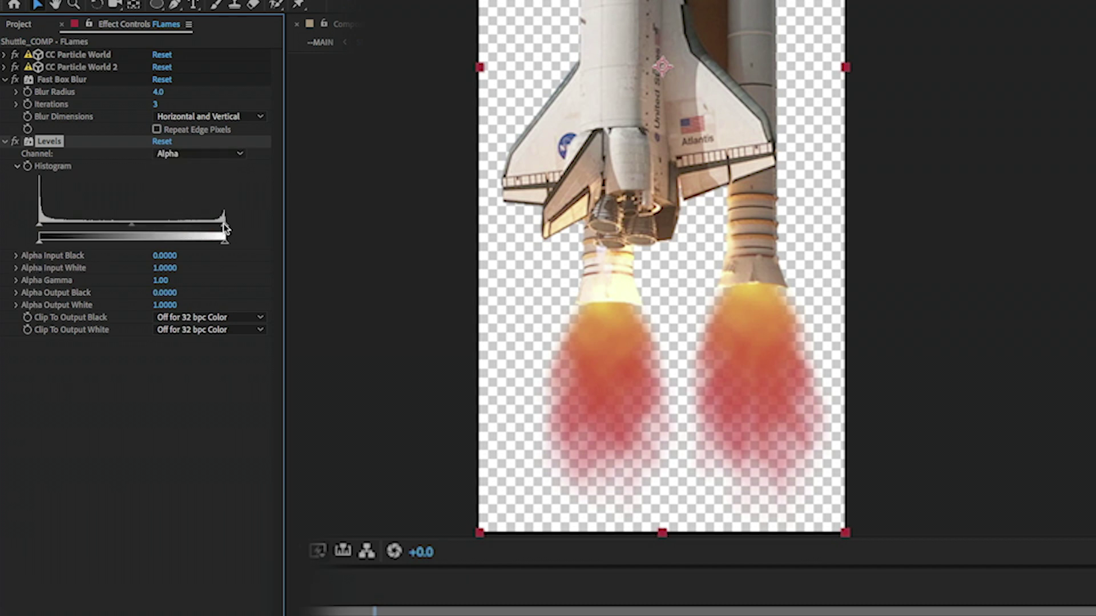
{"action": "left_click_drag", "start_coordinate": [226, 229], "coordinate": [153, 226]}
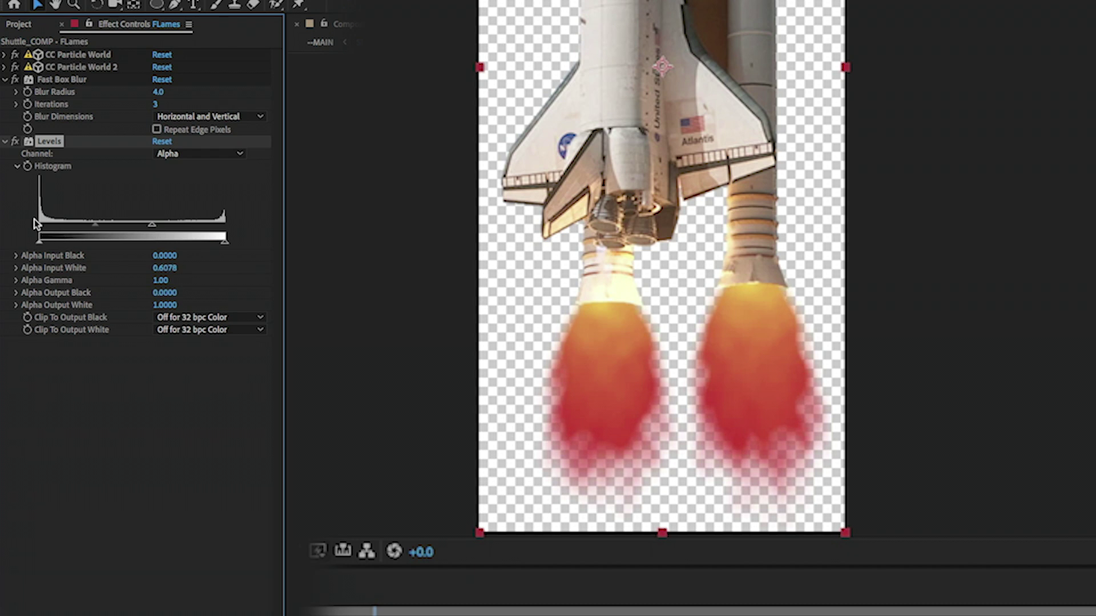
{"action": "left_click_drag", "start_coordinate": [35, 223], "coordinate": [138, 228]}
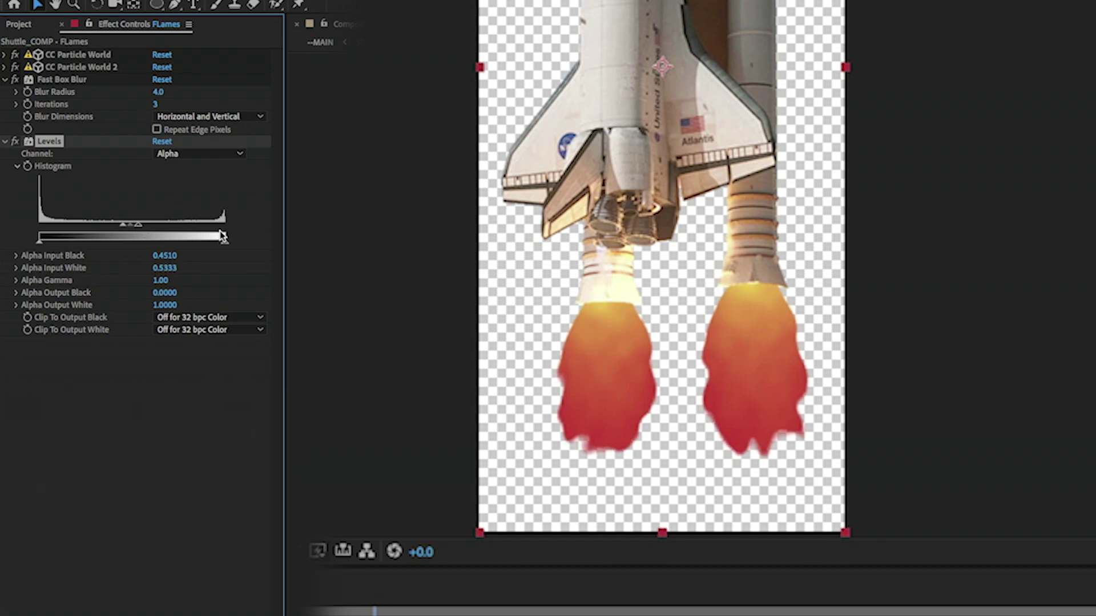
Step: Lower the Fast Box Blur radius to 2 and preview the flames
{"action": "left_click", "coordinate": [158, 92]}
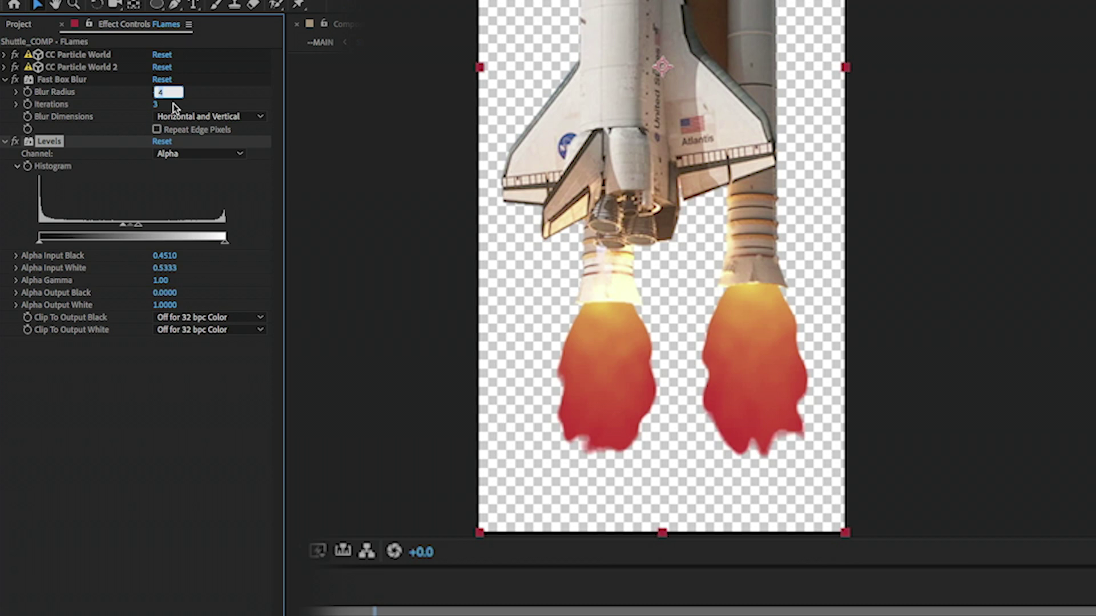
{"action": "key", "text": "Down"}
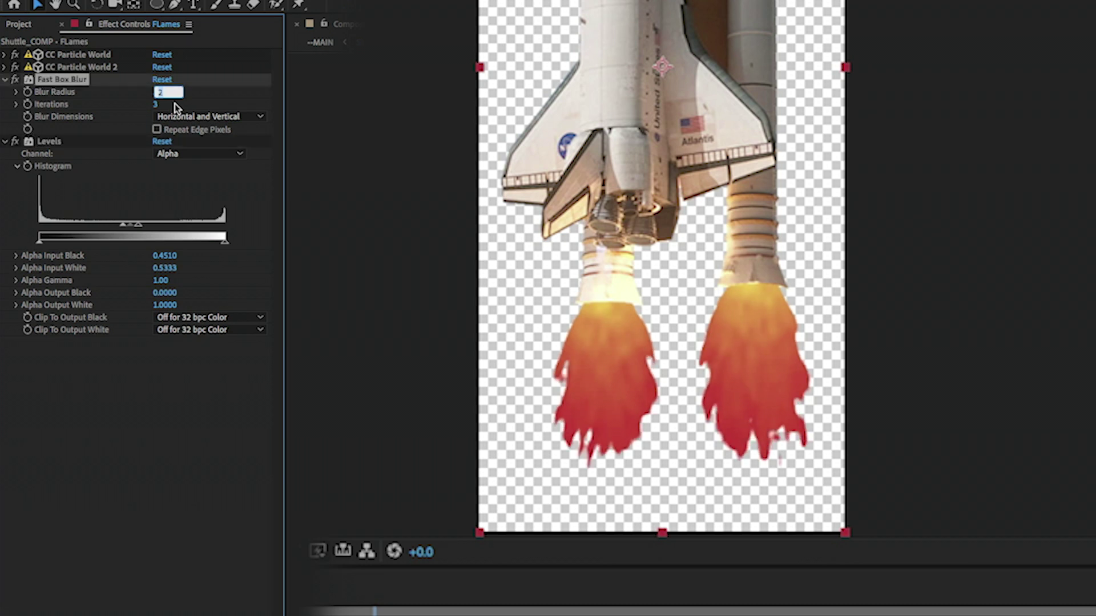
{"action": "key", "text": "Down"}
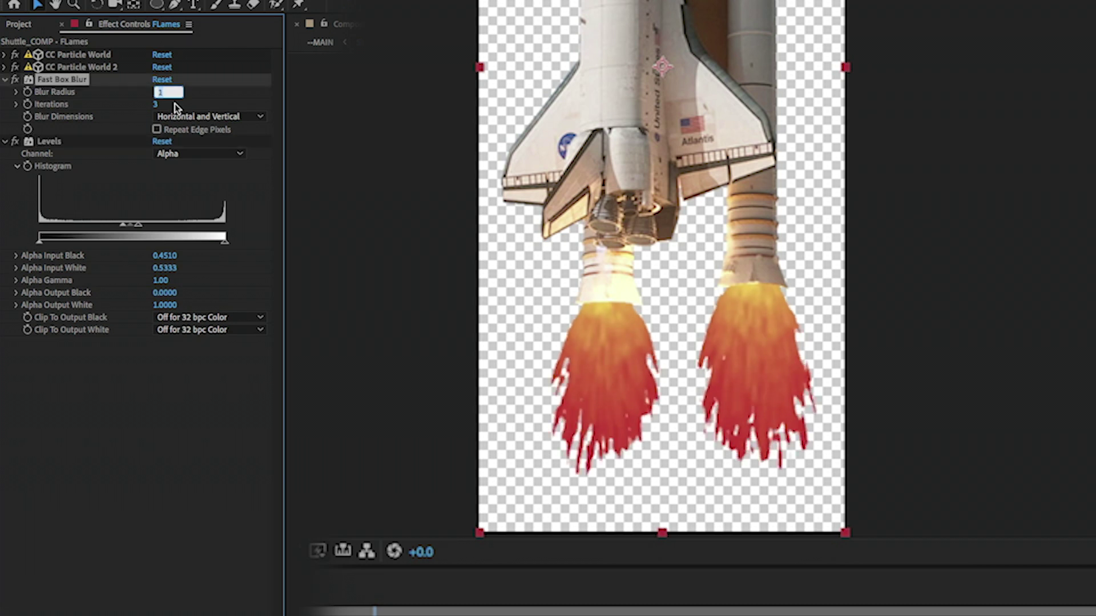
{"action": "key", "text": "Up"}
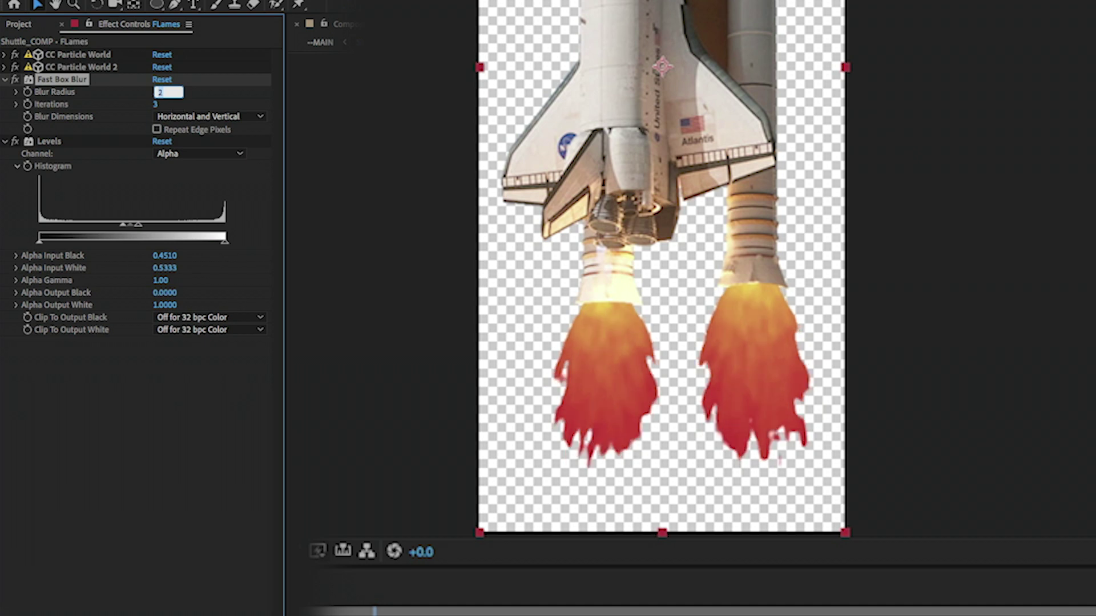
{"action": "key", "text": "Return"}
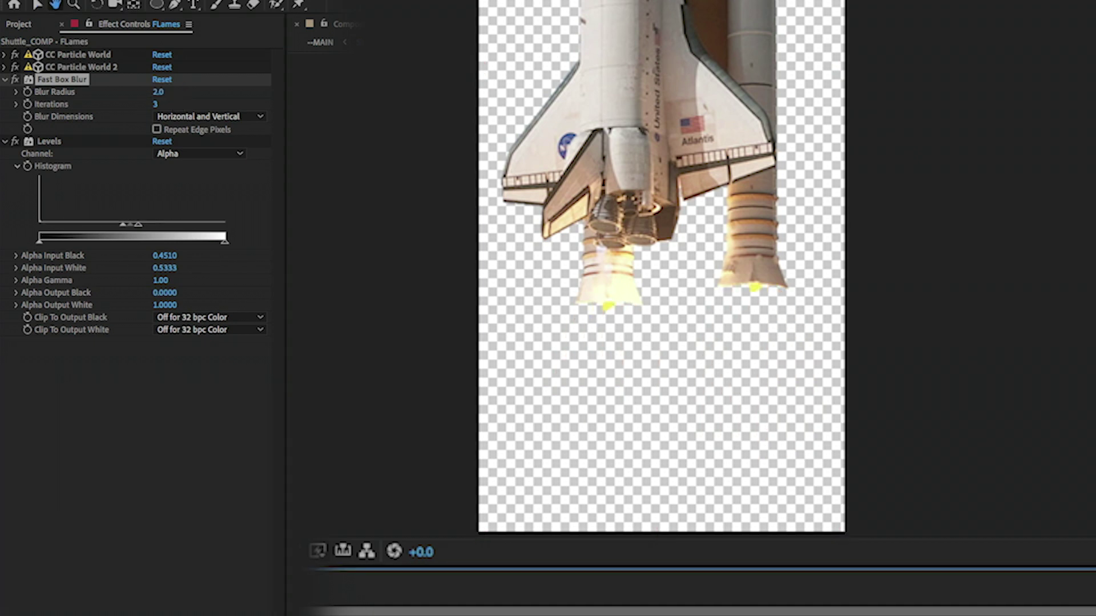
{"action": "key", "text": "space"}
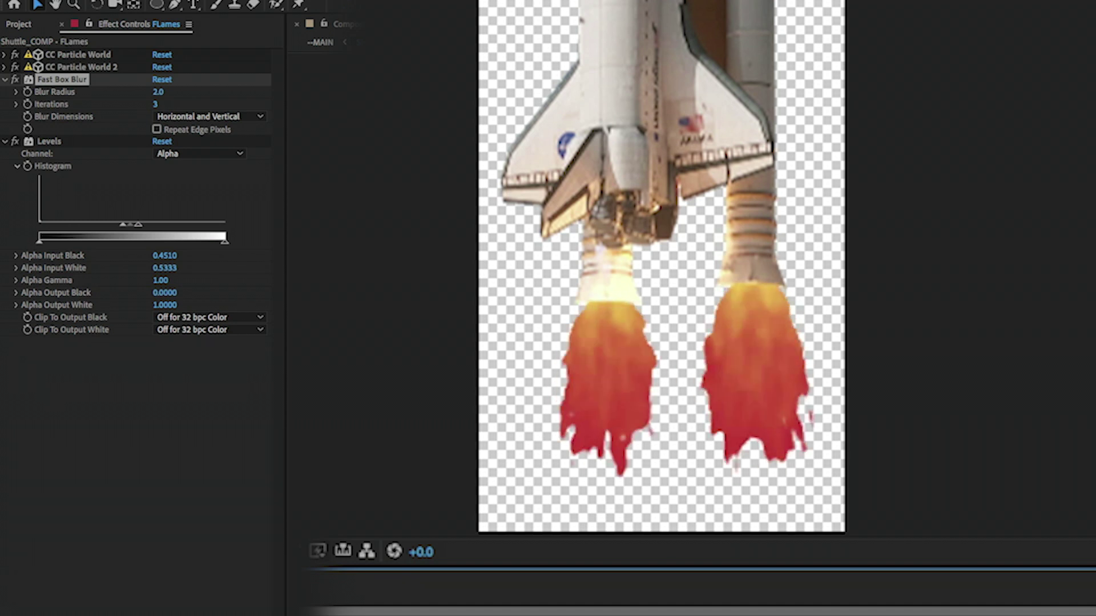
{"action": "key", "text": "space"}
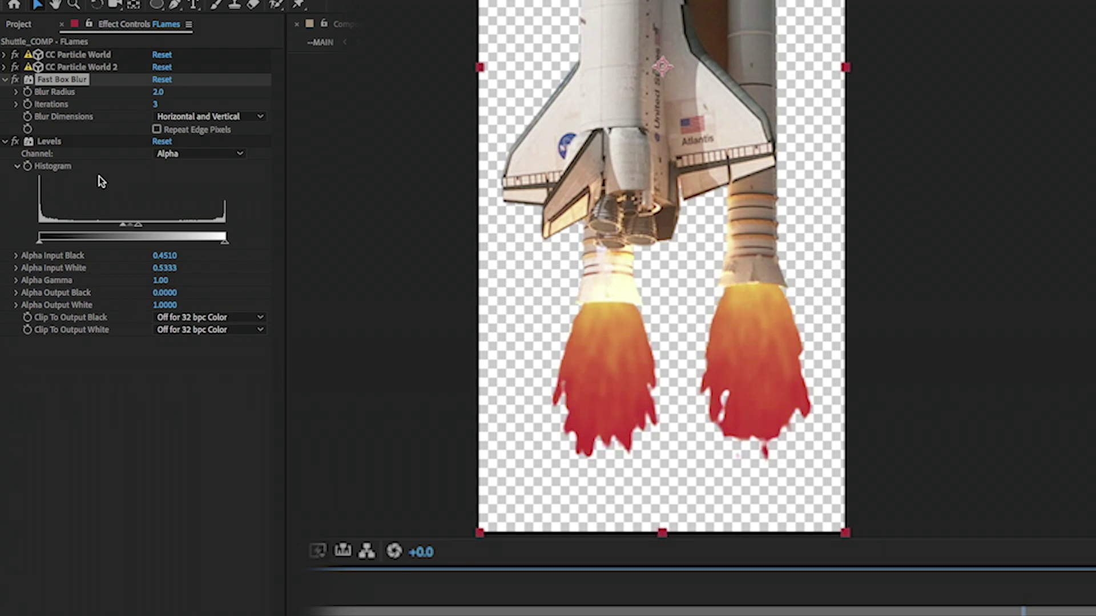
Step: Raise longevity to 0.36 in CC Particle World and 0.38 in CC Particle World 2
{"action": "left_click", "coordinate": [6, 54]}
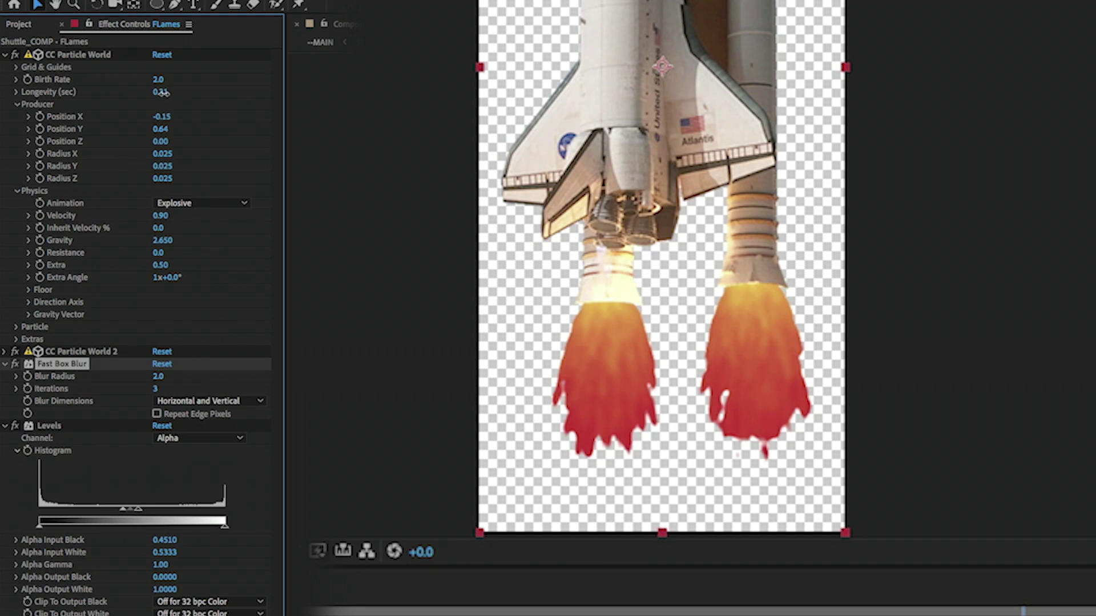
{"action": "left_click_drag", "start_coordinate": [162, 92], "coordinate": [165, 92]}
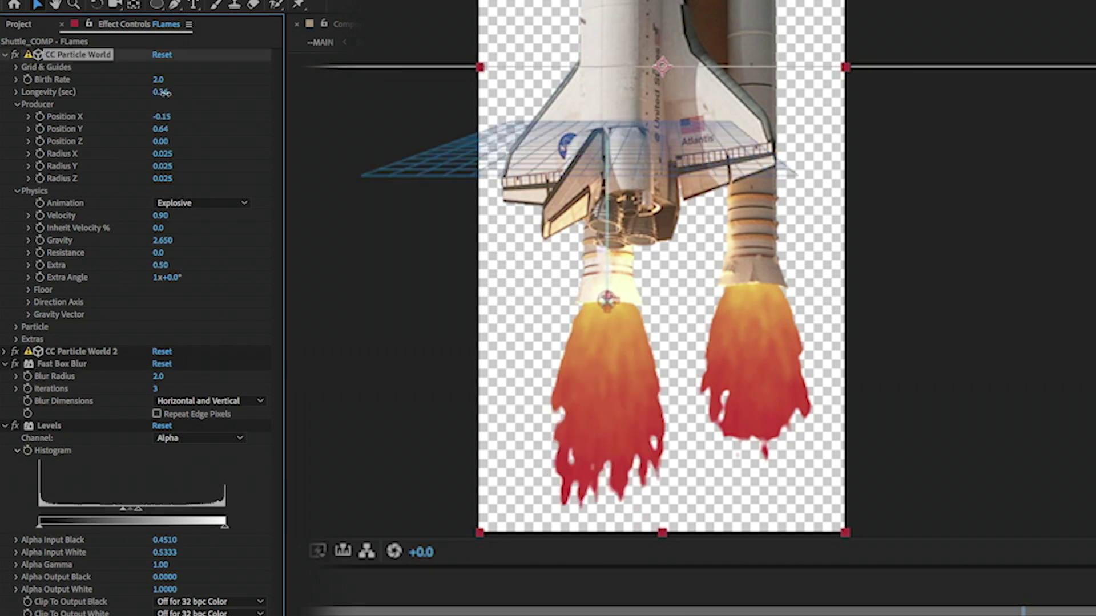
{"action": "left_click", "coordinate": [6, 352]}
{"action": "left_click_drag", "start_coordinate": [161, 389], "coordinate": [164, 389]}
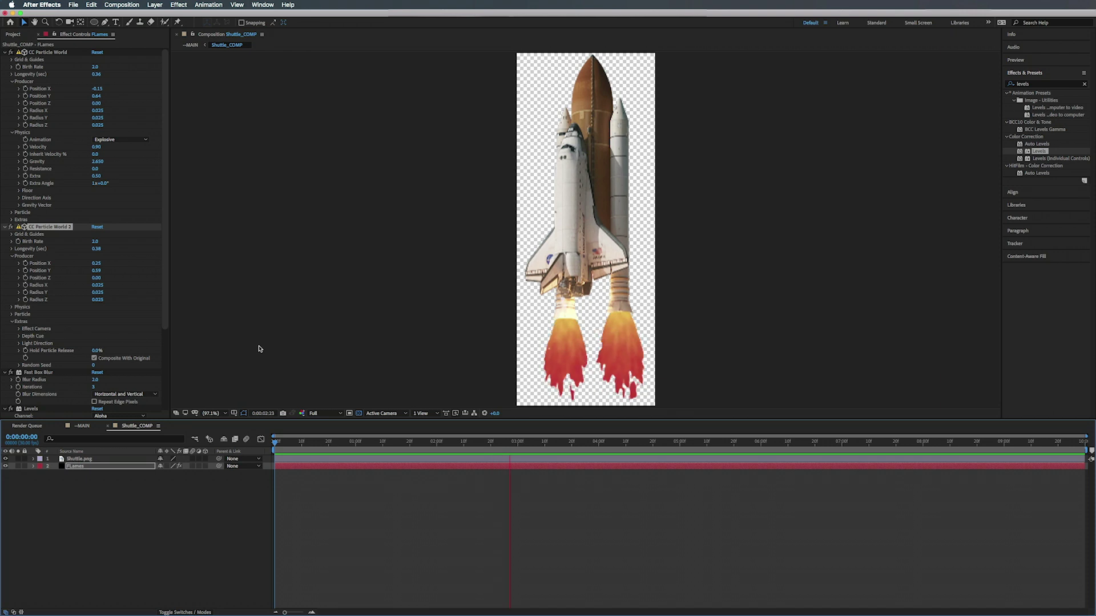
Step: Stop the preview, duplicate the FLames layer and move the copy to the top
{"action": "key", "text": "space"}
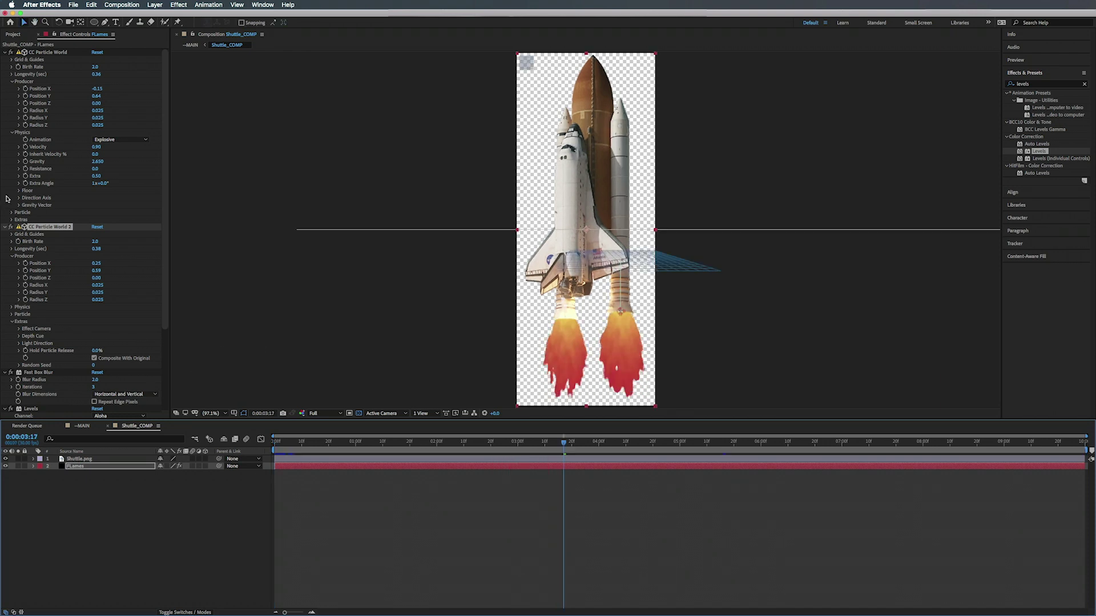
{"action": "left_click", "coordinate": [77, 469]}
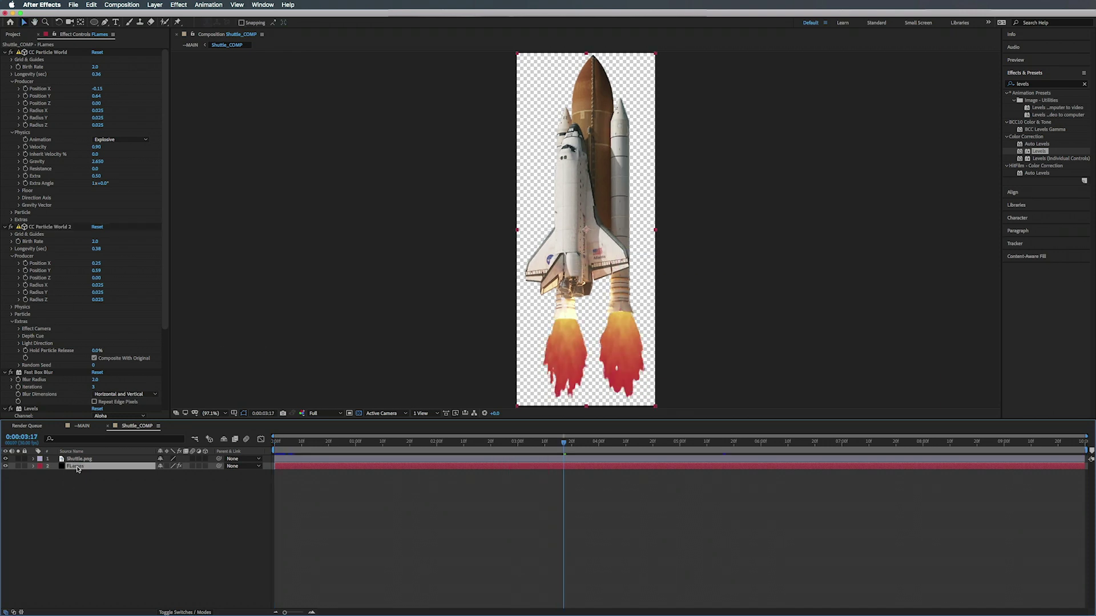
{"action": "key", "text": "super+d"}
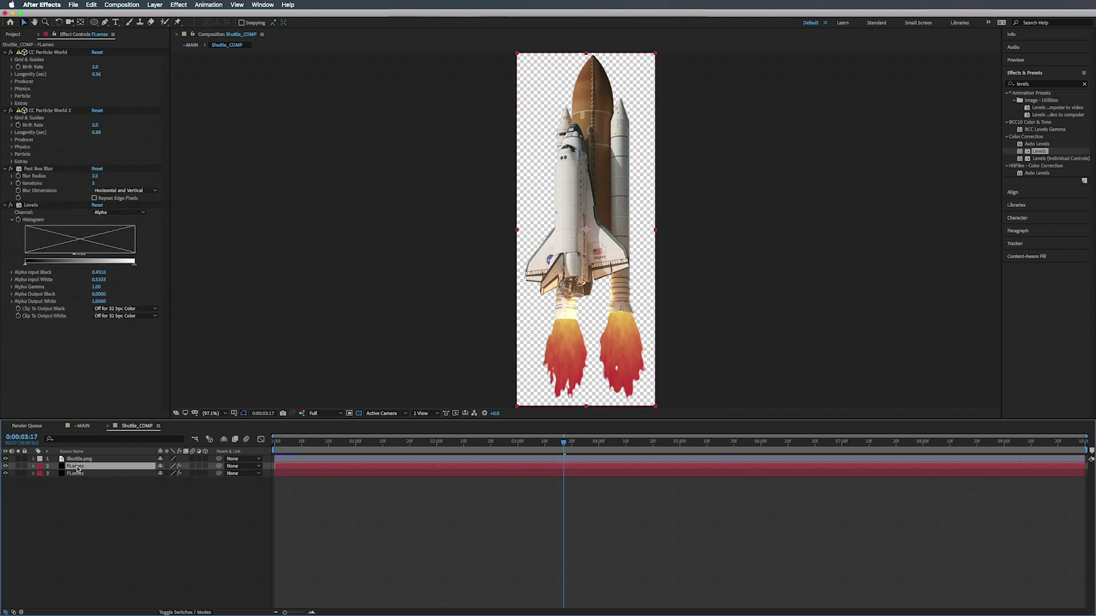
{"action": "left_click_drag", "start_coordinate": [81, 468], "coordinate": [83, 460]}
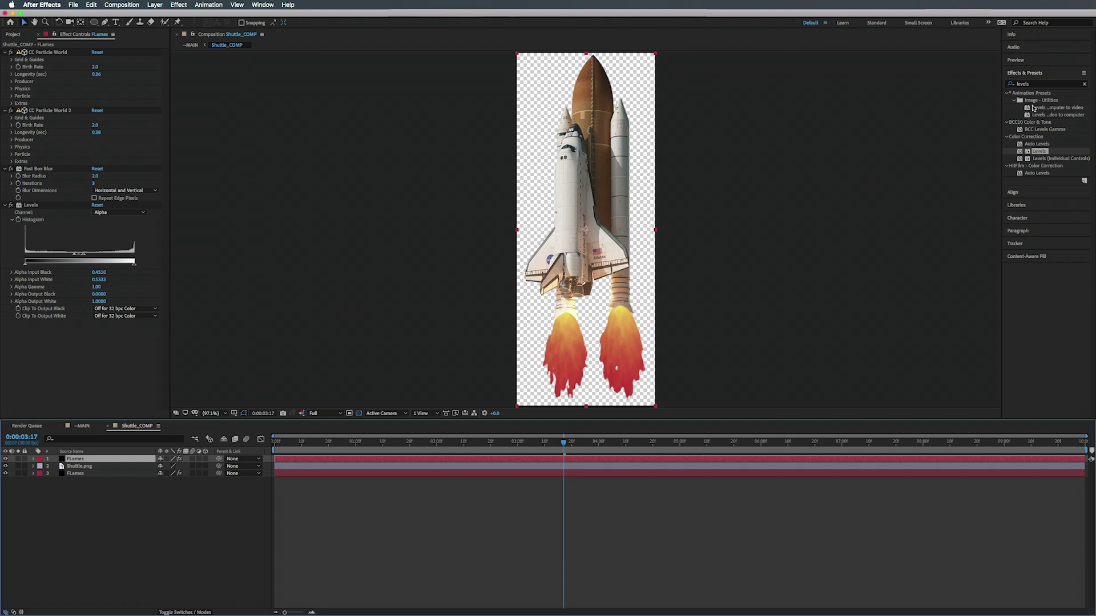
Step: Duplicate Fast Box Blur below Levels and raise its Blur Radius to about 14
{"action": "left_click", "coordinate": [35, 169]}
{"action": "key", "text": "super+d"}
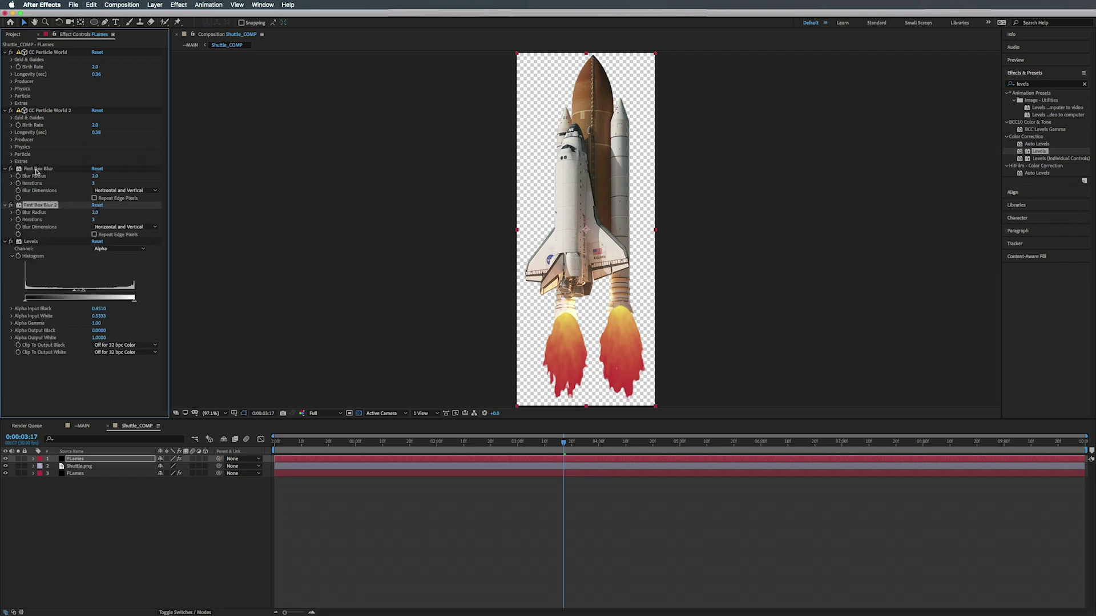
{"action": "left_click_drag", "start_coordinate": [63, 262], "coordinate": [55, 375]}
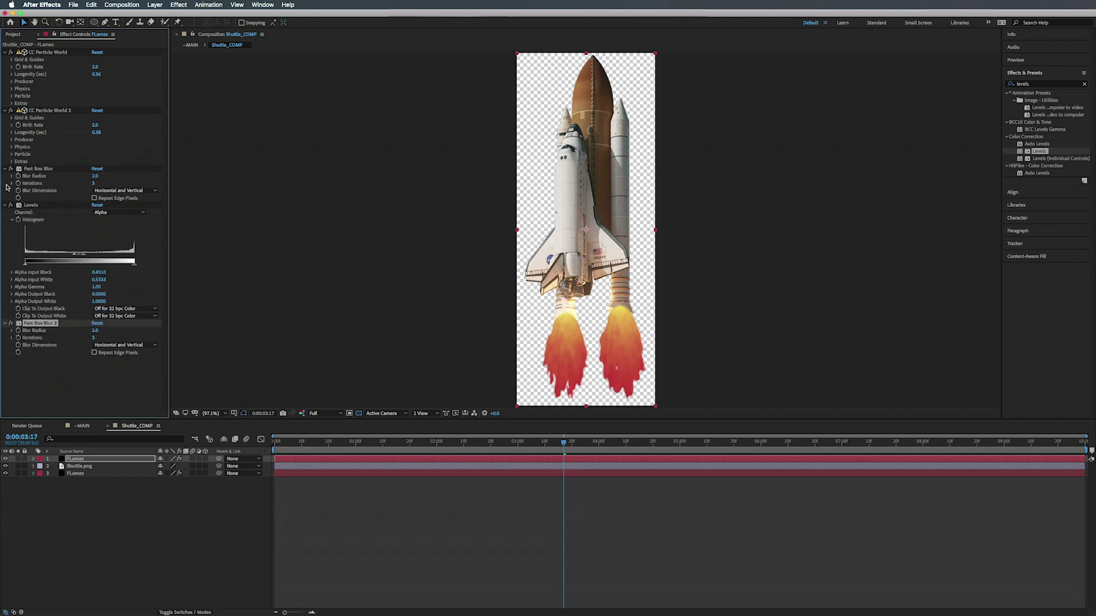
{"action": "left_click", "coordinate": [5, 205]}
{"action": "left_click", "coordinate": [5, 169]}
{"action": "left_click", "coordinate": [5, 110]}
{"action": "left_click", "coordinate": [6, 52]}
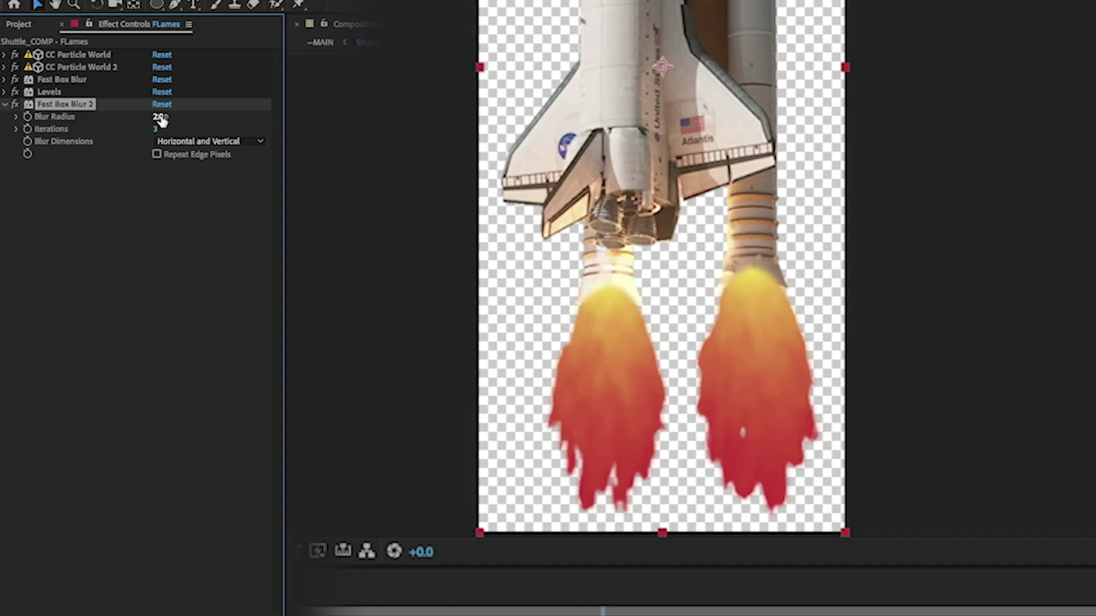
{"action": "left_click_drag", "start_coordinate": [159, 117], "coordinate": [177, 116]}
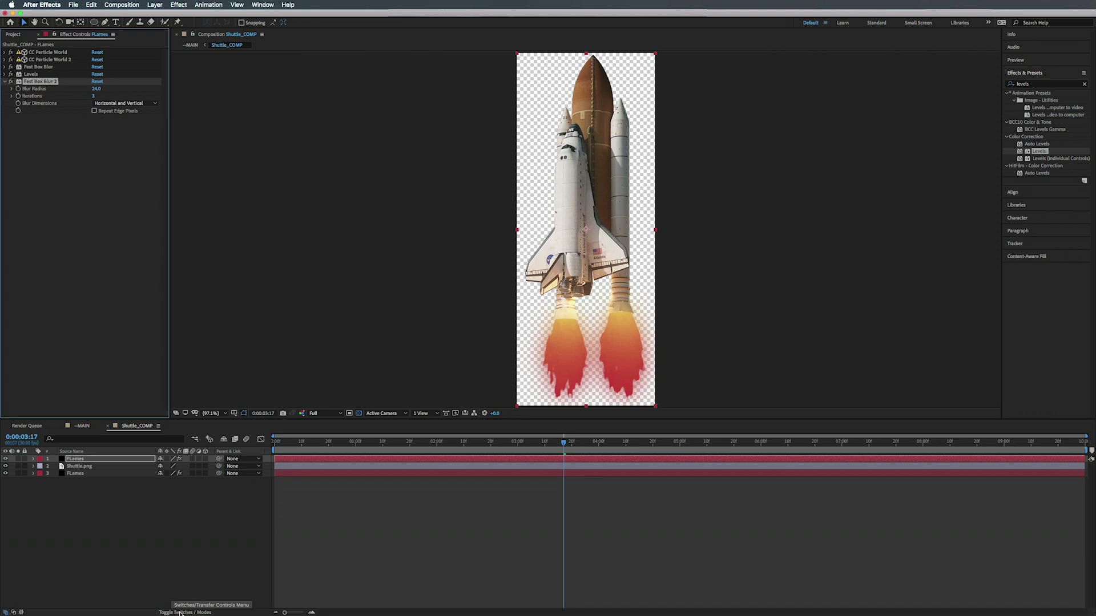
Step: Set the top flames layer's blending mode to Add
{"action": "left_click", "coordinate": [180, 613]}
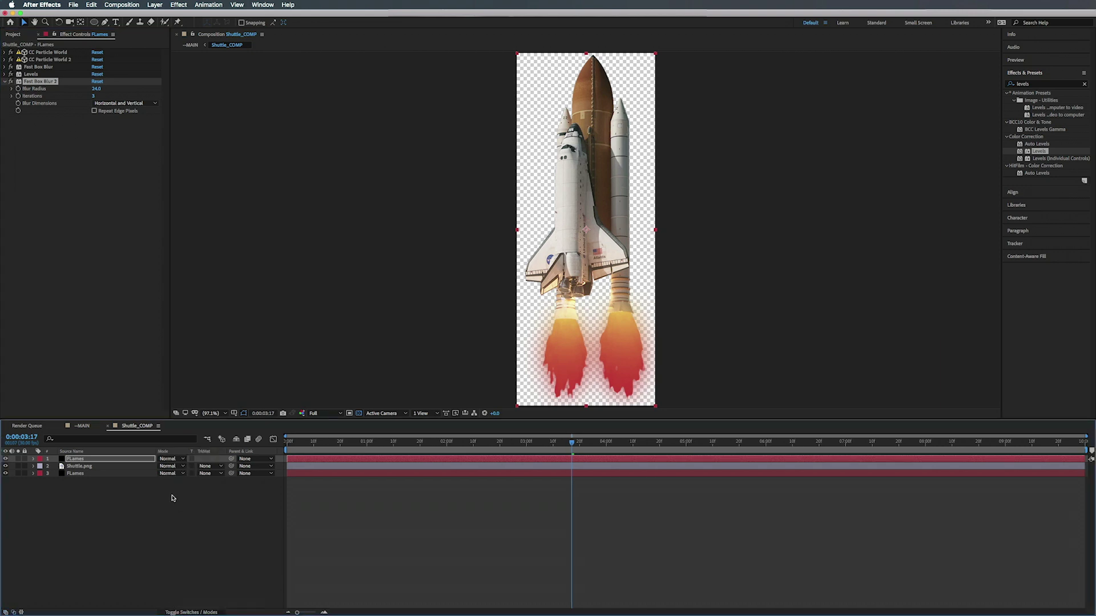
{"action": "left_click", "coordinate": [167, 460]}
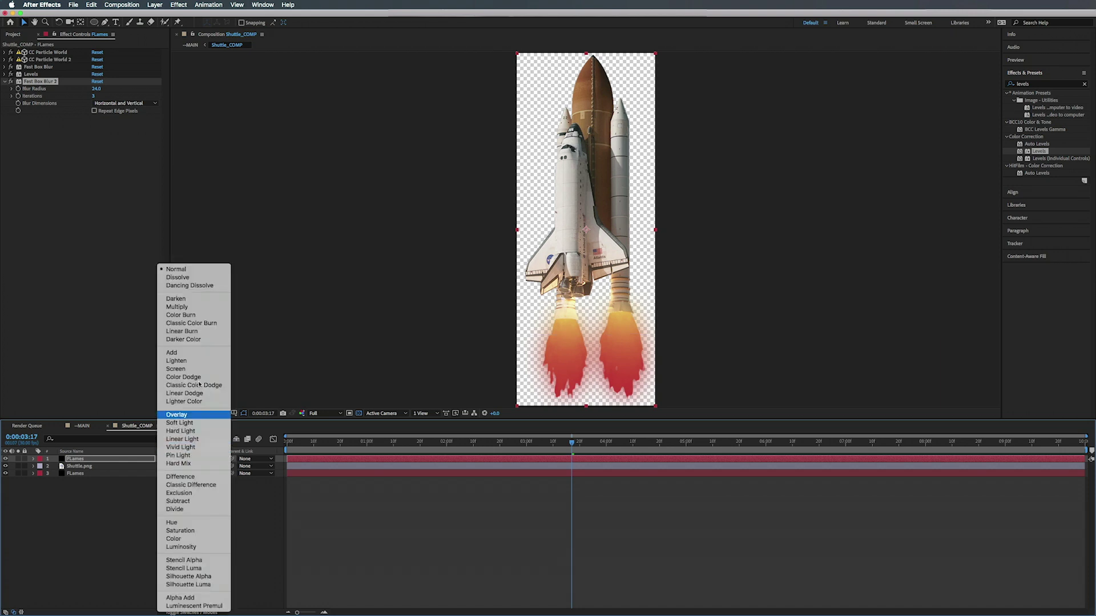
{"action": "left_click", "coordinate": [196, 353]}
Step: Add a contrast S-curve to Shuttle.png with Curves, then return to --MAIN
{"action": "left_click", "coordinate": [86, 467]}
{"action": "left_click", "coordinate": [1028, 84]}
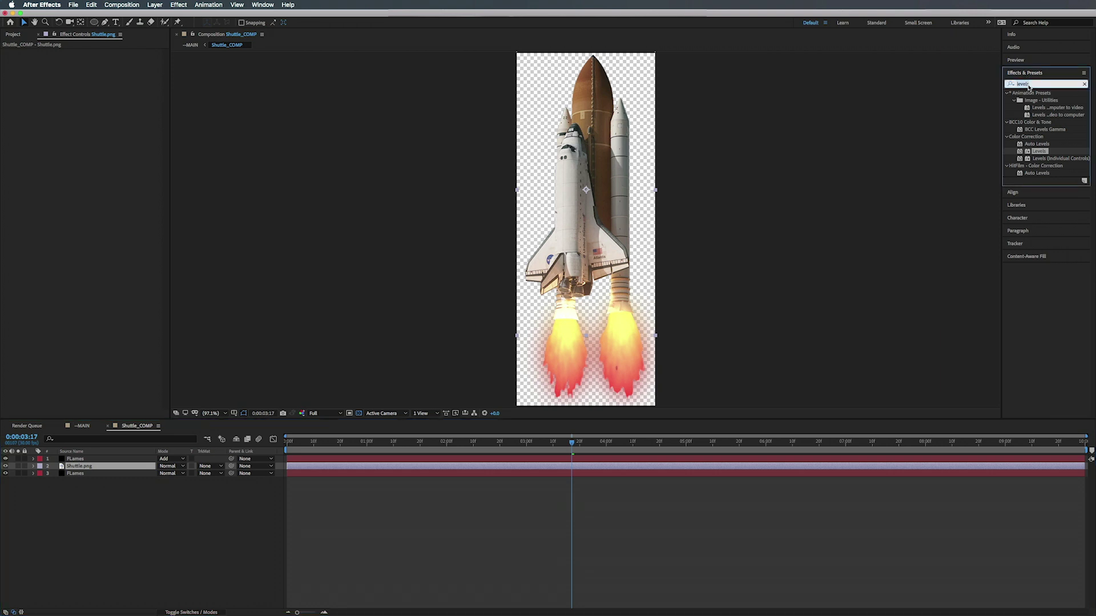
{"action": "type", "text": "curves"}
{"action": "left_click_drag", "start_coordinate": [1042, 125], "coordinate": [89, 465]}
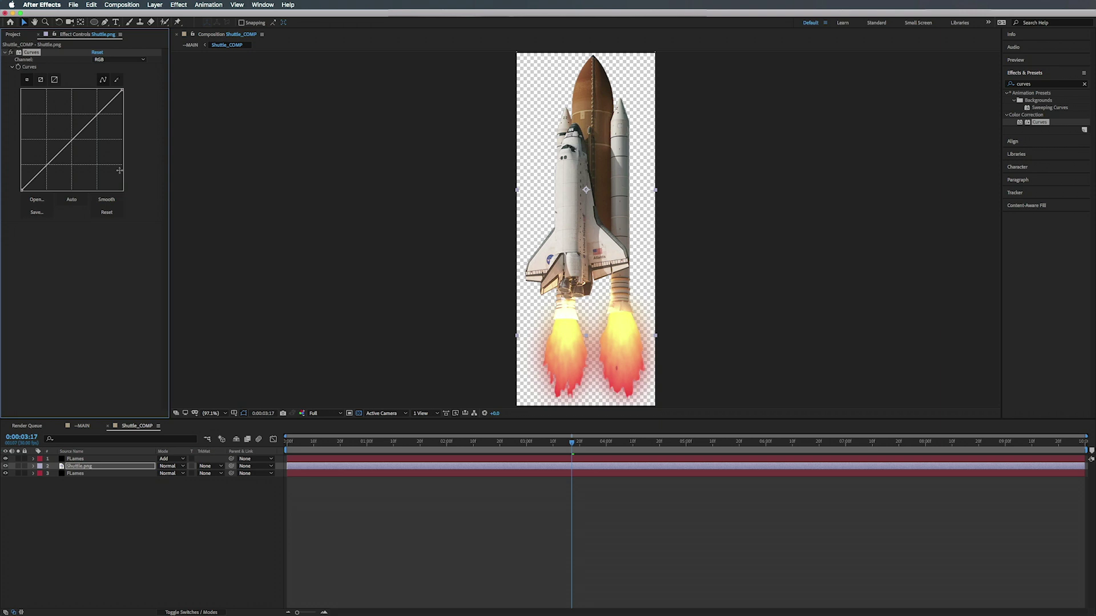
{"action": "left_click_drag", "start_coordinate": [72, 141], "coordinate": [51, 181]}
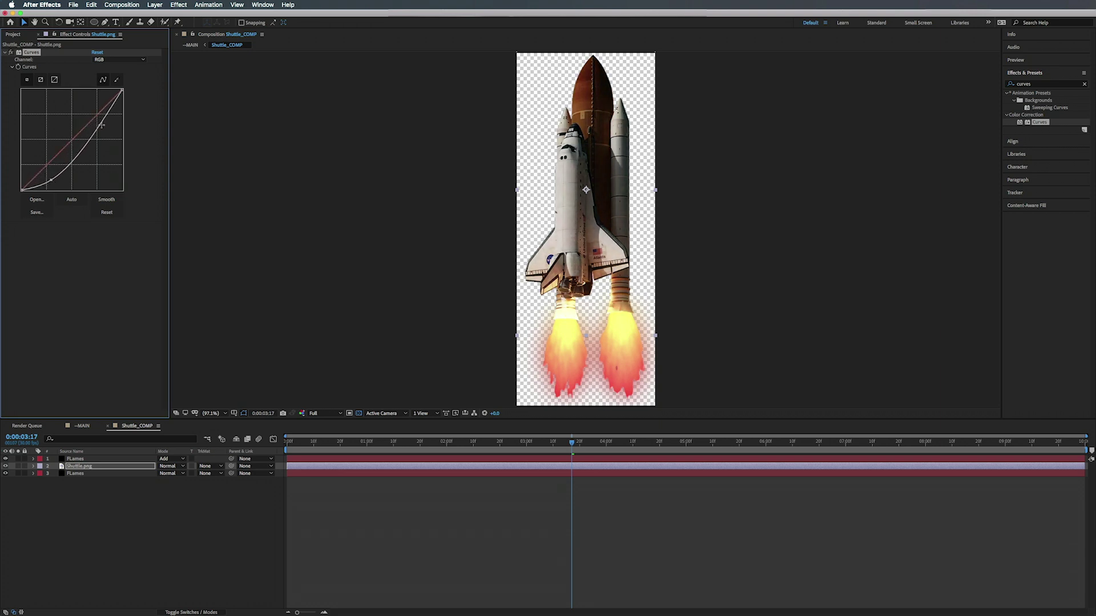
{"action": "left_click_drag", "start_coordinate": [103, 123], "coordinate": [98, 119]}
{"action": "left_click", "coordinate": [81, 426]}
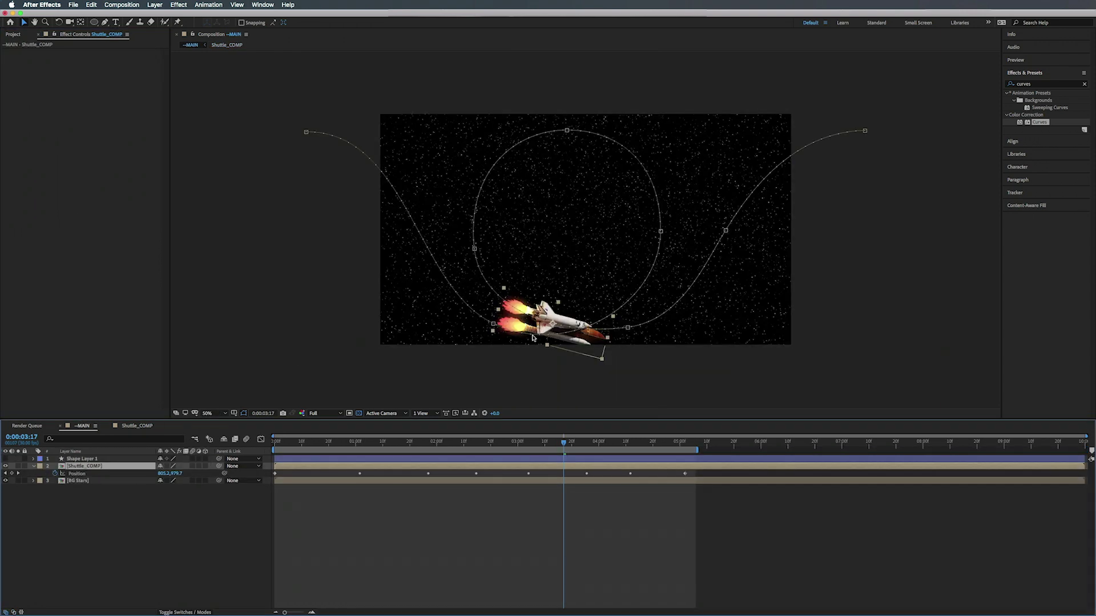
{"action": "left_click_drag", "start_coordinate": [438, 437], "coordinate": [233, 364]}
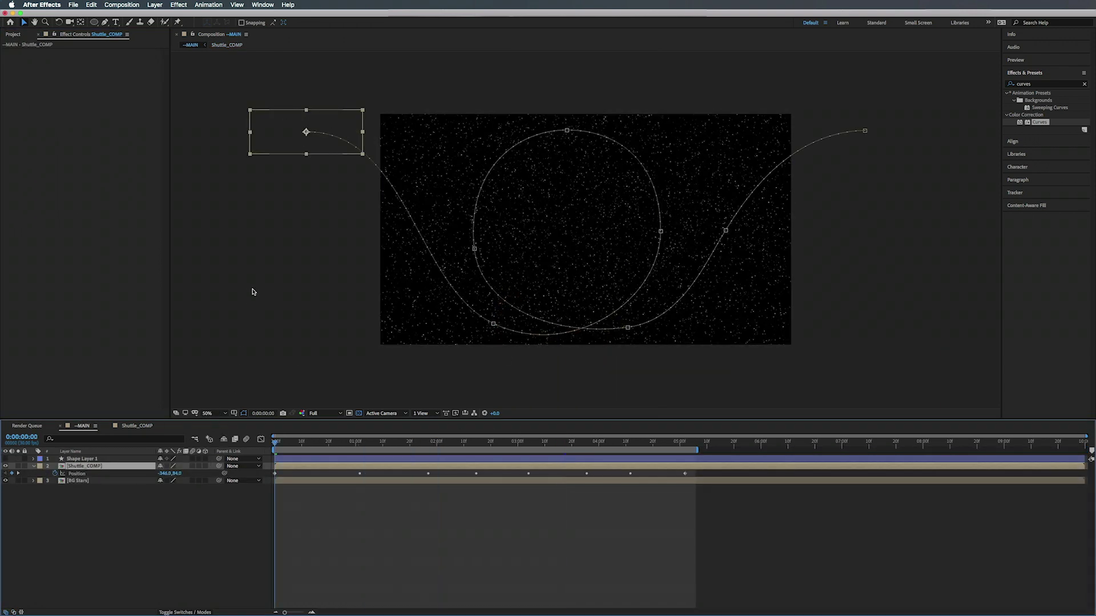
{"action": "key", "text": "space"}
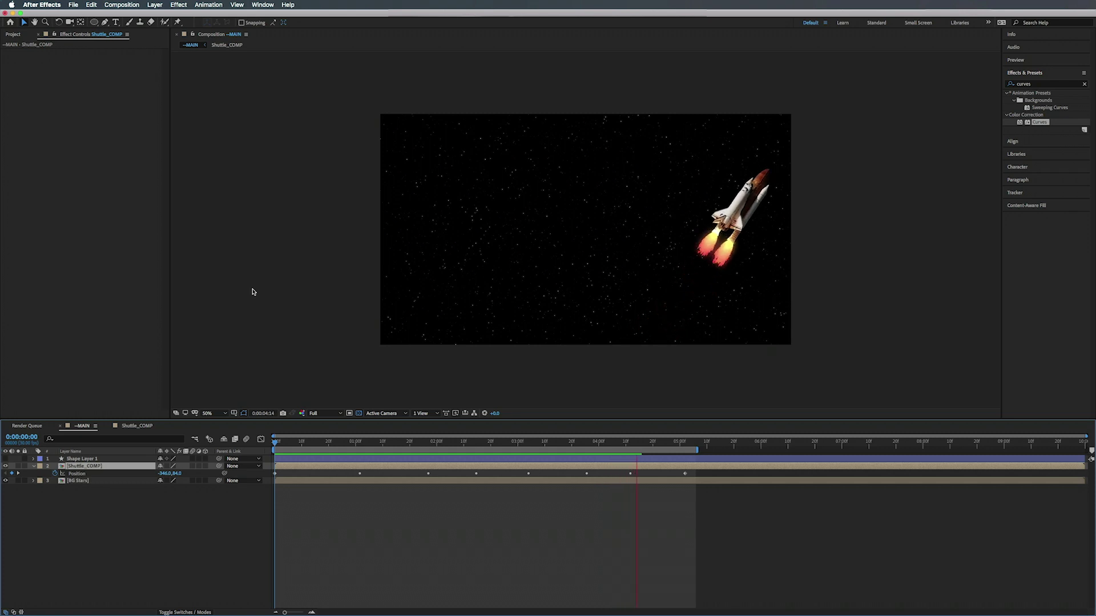
{"action": "key", "text": "space"}
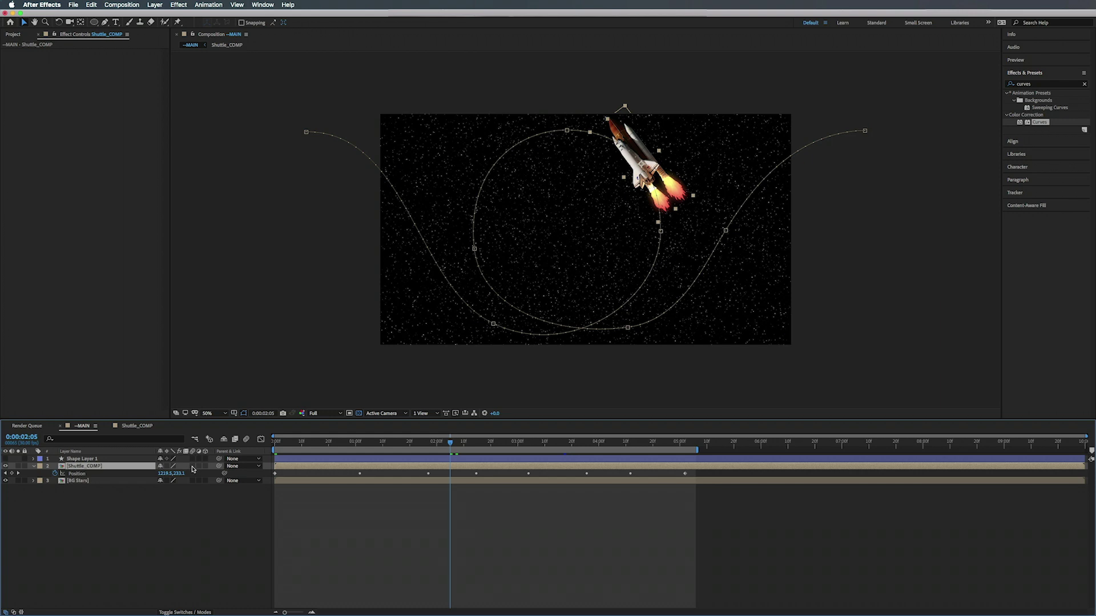
Step: Turn on motion blur for the shuttle layer and set the shutter angle to 90°
{"action": "left_click", "coordinate": [193, 466]}
{"action": "left_click", "coordinate": [122, 5]}
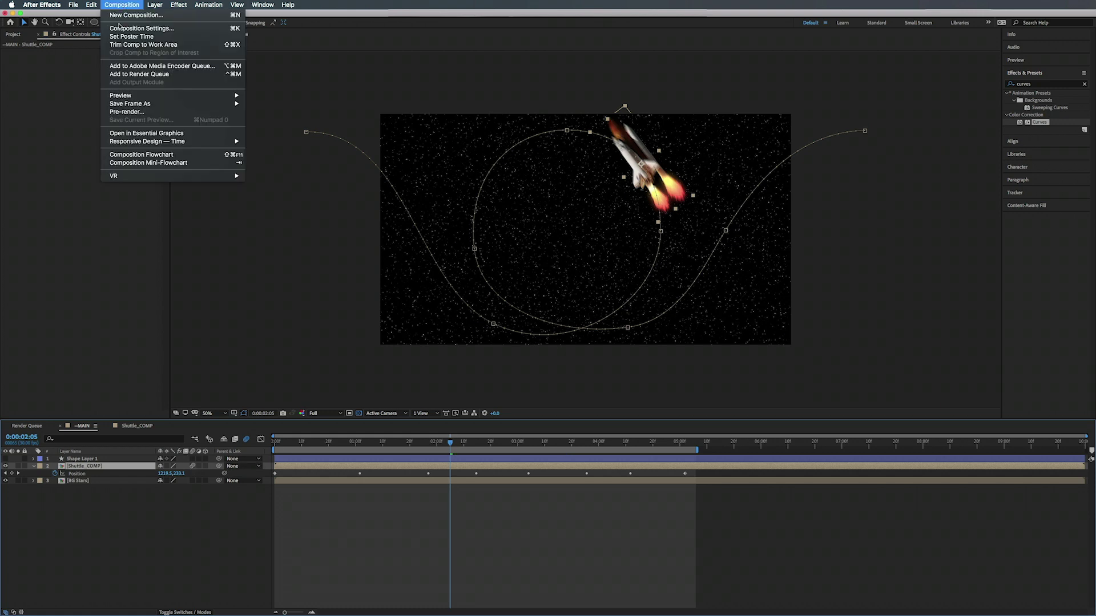
{"action": "left_click", "coordinate": [121, 29]}
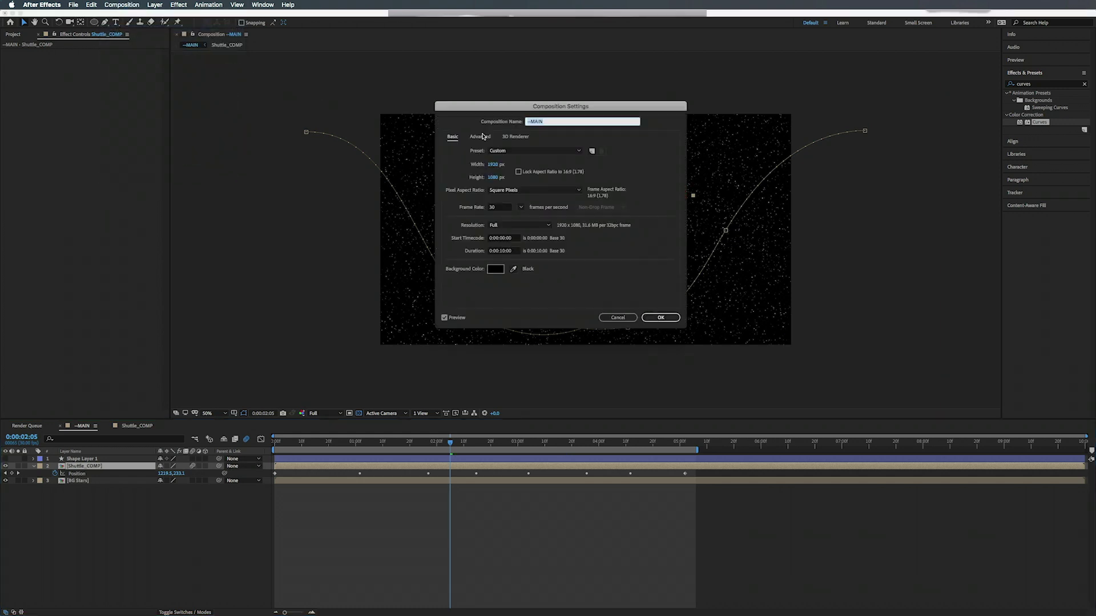
{"action": "left_click", "coordinate": [481, 137]}
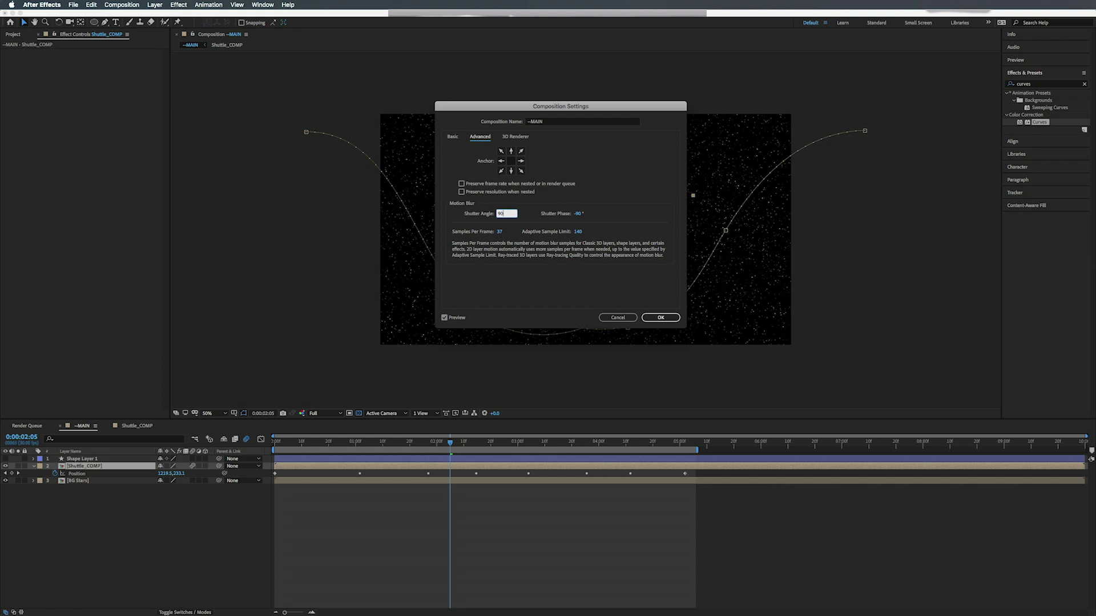
{"action": "left_click", "coordinate": [660, 317]}
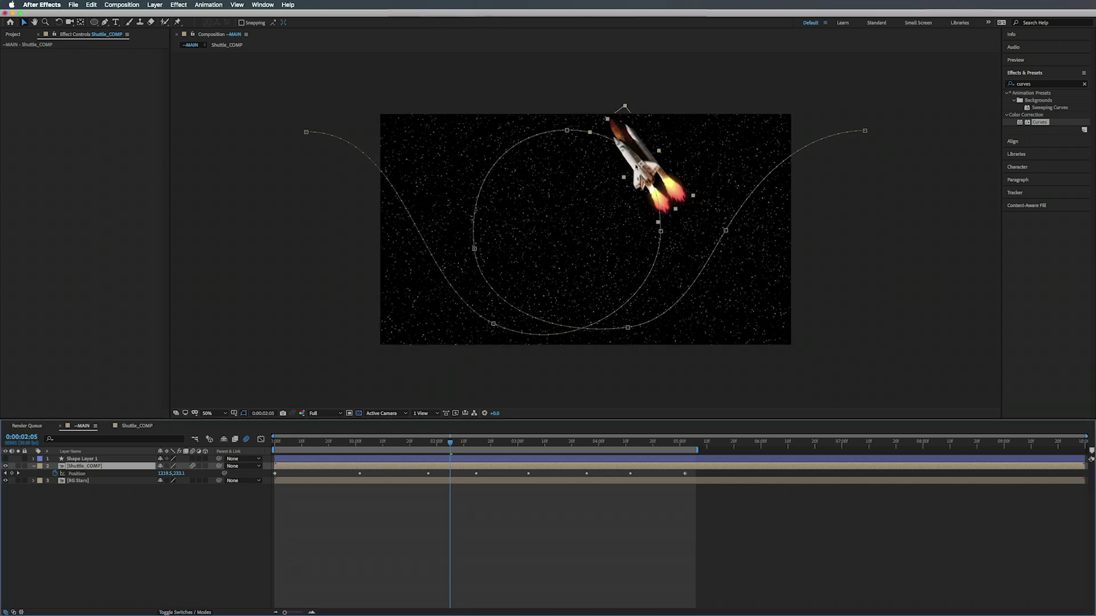
{"action": "left_click", "coordinate": [361, 443]}
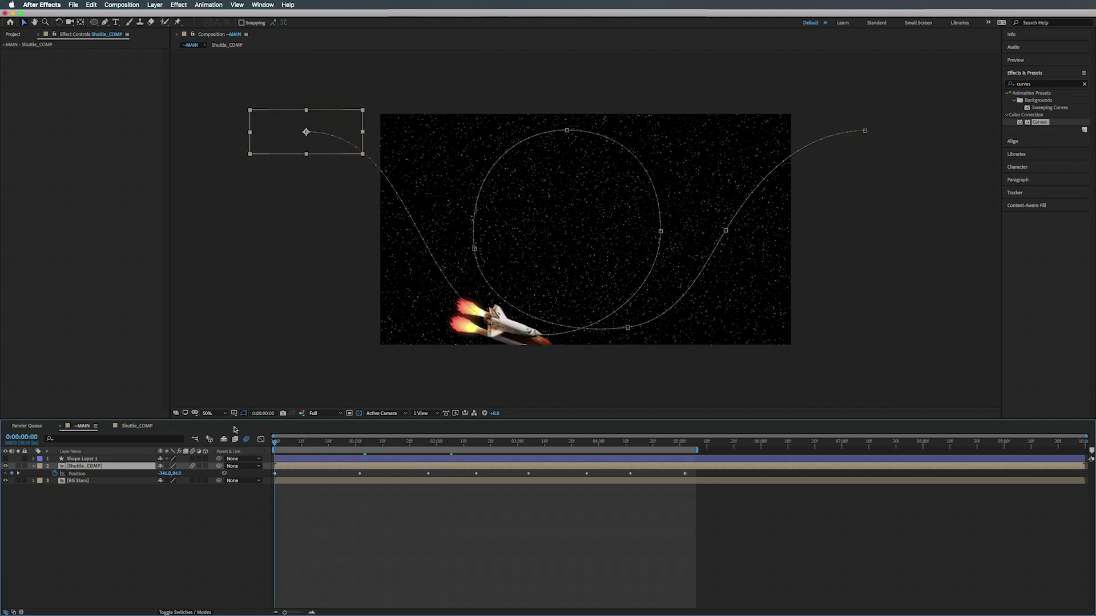
{"action": "key", "text": "Home"}
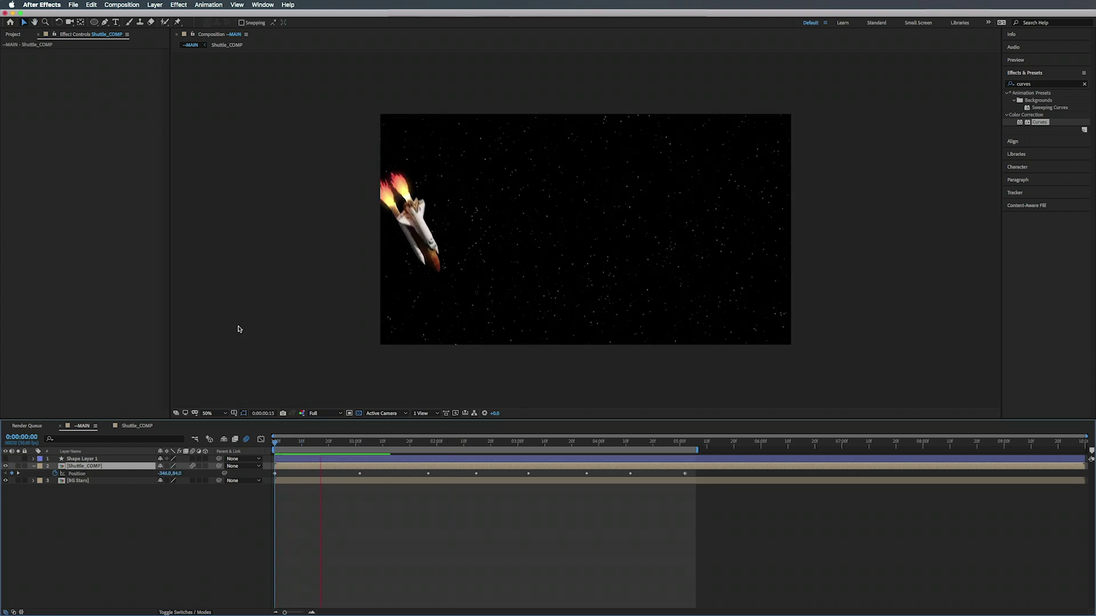